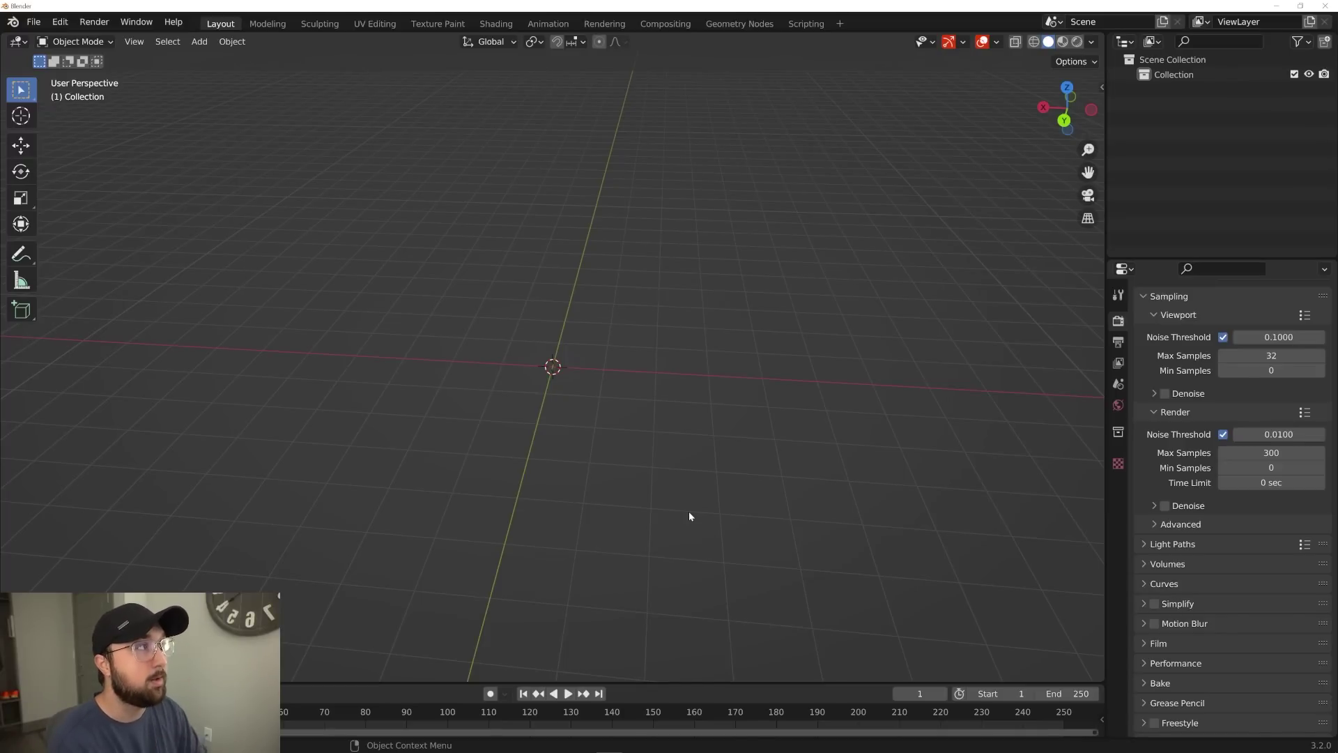
# - Apply the Knitter Picnic Cloth UV material to the draped cloth
pyautogui.click(37, 23)
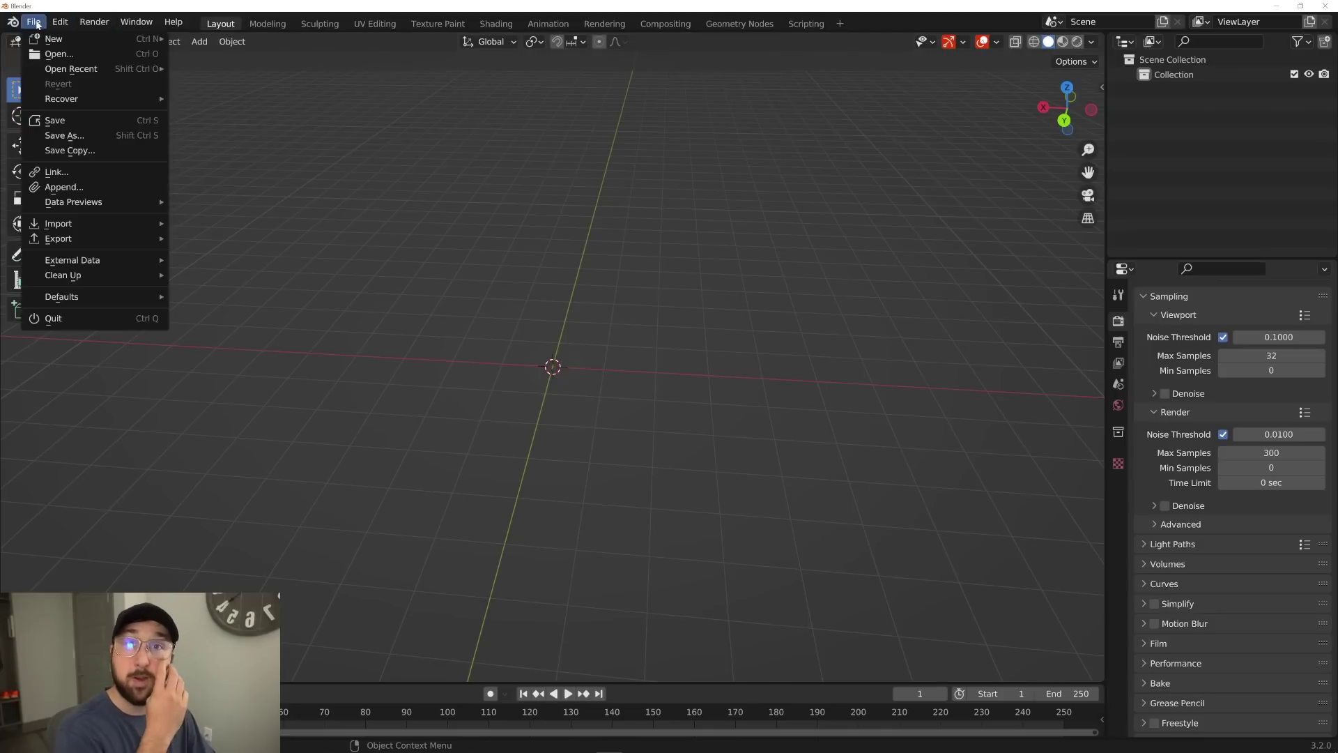
pyautogui.moveTo(106, 308)
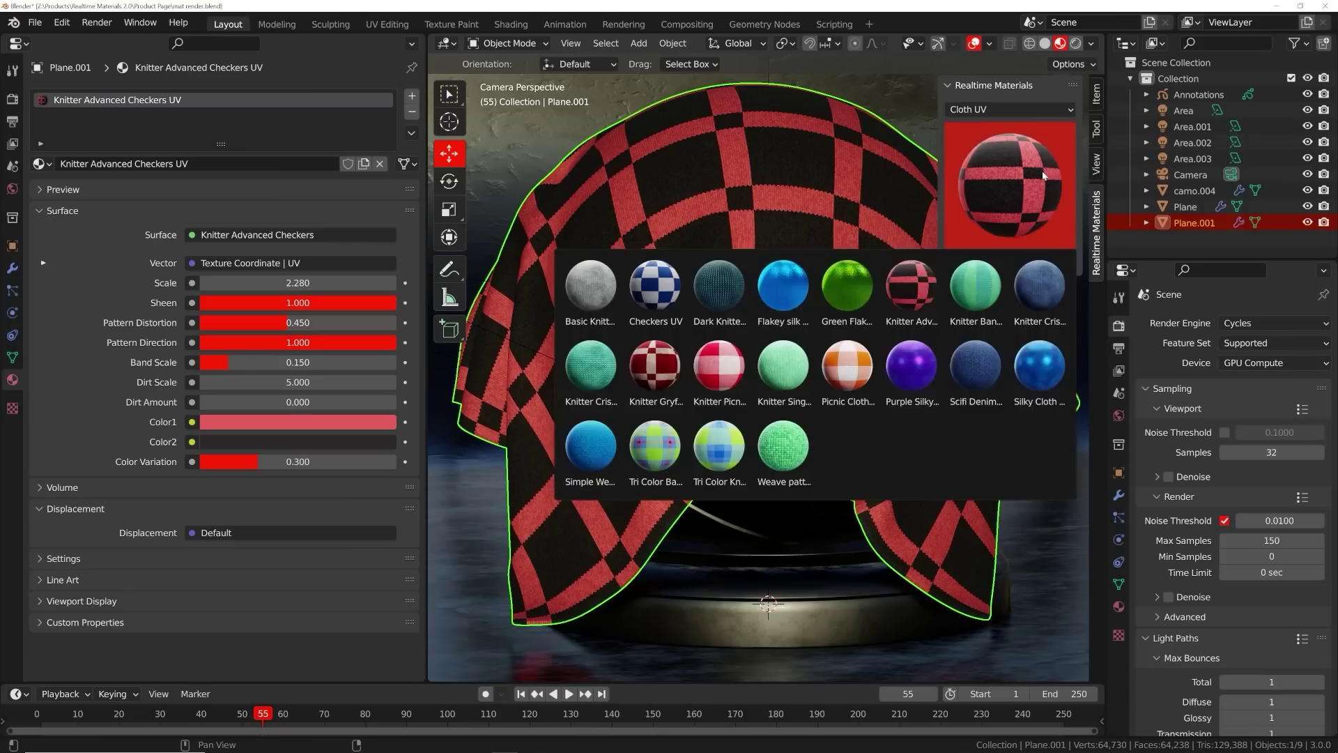
pyautogui.click(719, 371)
pyautogui.click(996, 264)
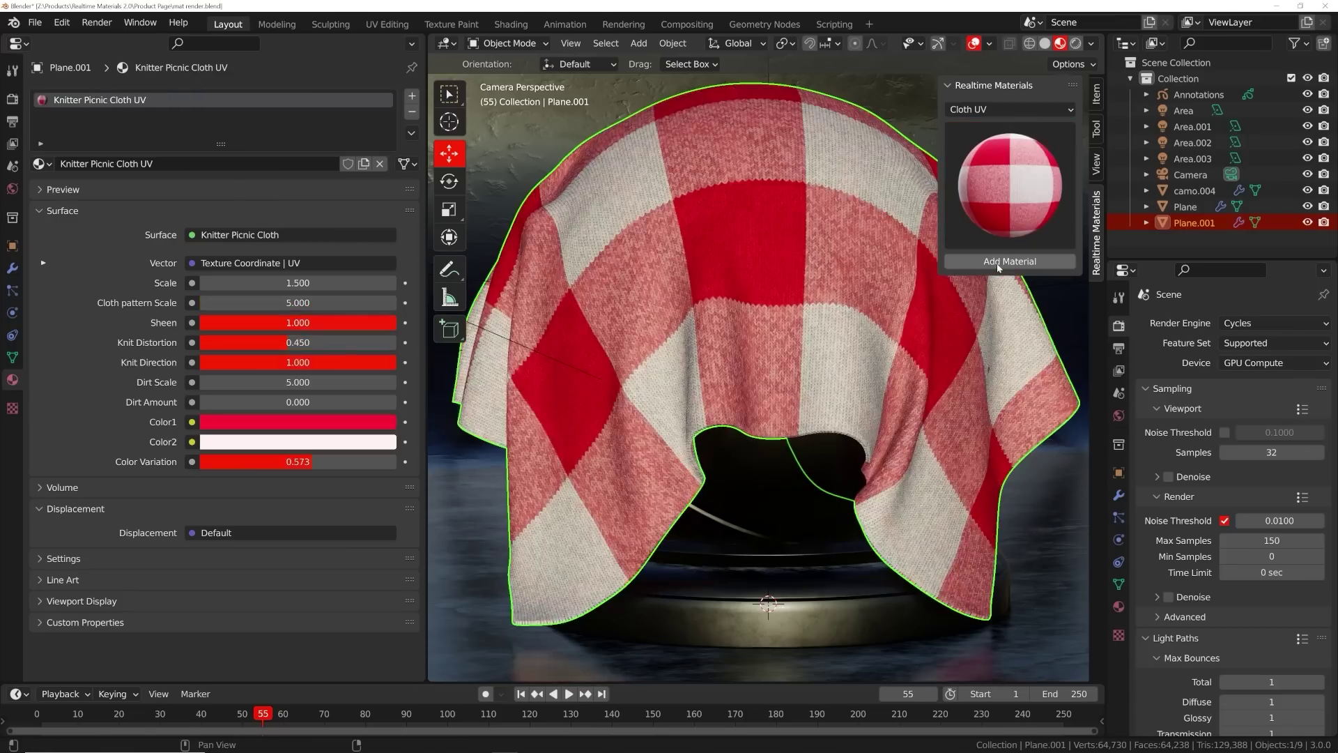
# - Make the cloth's Color1 orange and apply the Chipped Paint material to the Text object
pyautogui.click(303, 423)
pyautogui.click(253, 308)
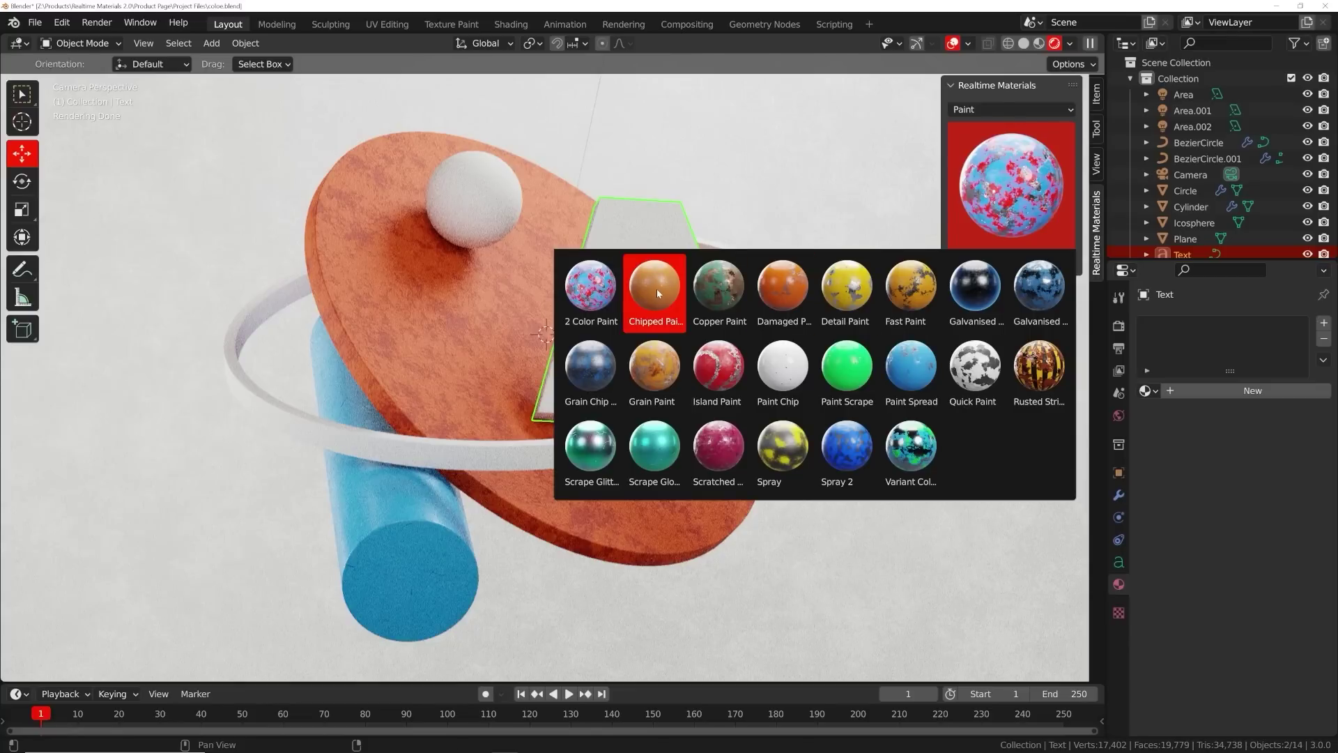
pyautogui.click(655, 291)
pyautogui.click(1011, 263)
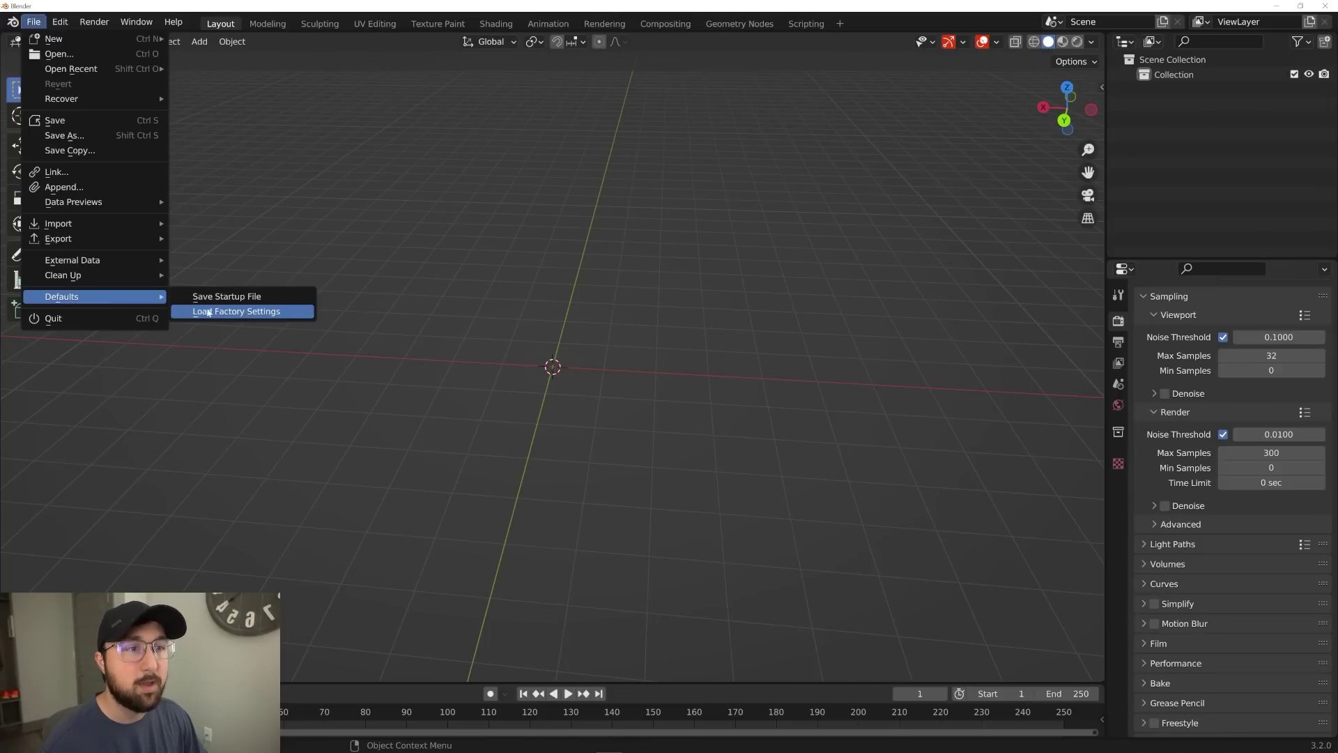
# - Load and confirm Blender's factory settings from File > Defaults
pyautogui.click(33, 22)
pyautogui.moveTo(111, 297)
pyautogui.click(229, 312)
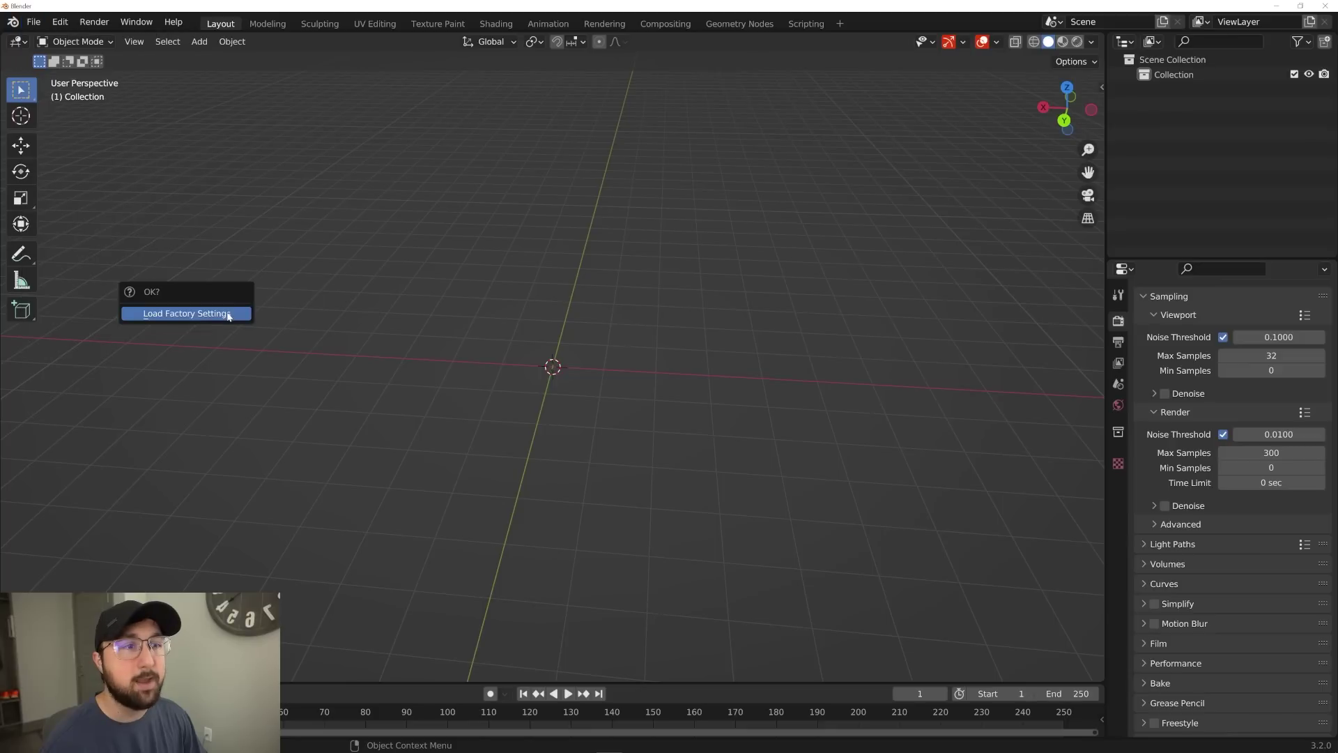
pyautogui.click(230, 312)
# - Box-select the default camera, cube and light and delete them
pyautogui.moveTo(847, 470)
pyautogui.mouseDown(button='middle')
pyautogui.moveTo(837, 473)
pyautogui.moveTo(848, 471)
pyautogui.mouseUp(button='middle')
pyautogui.moveTo(25, 163); pyautogui.dragTo(916, 588)
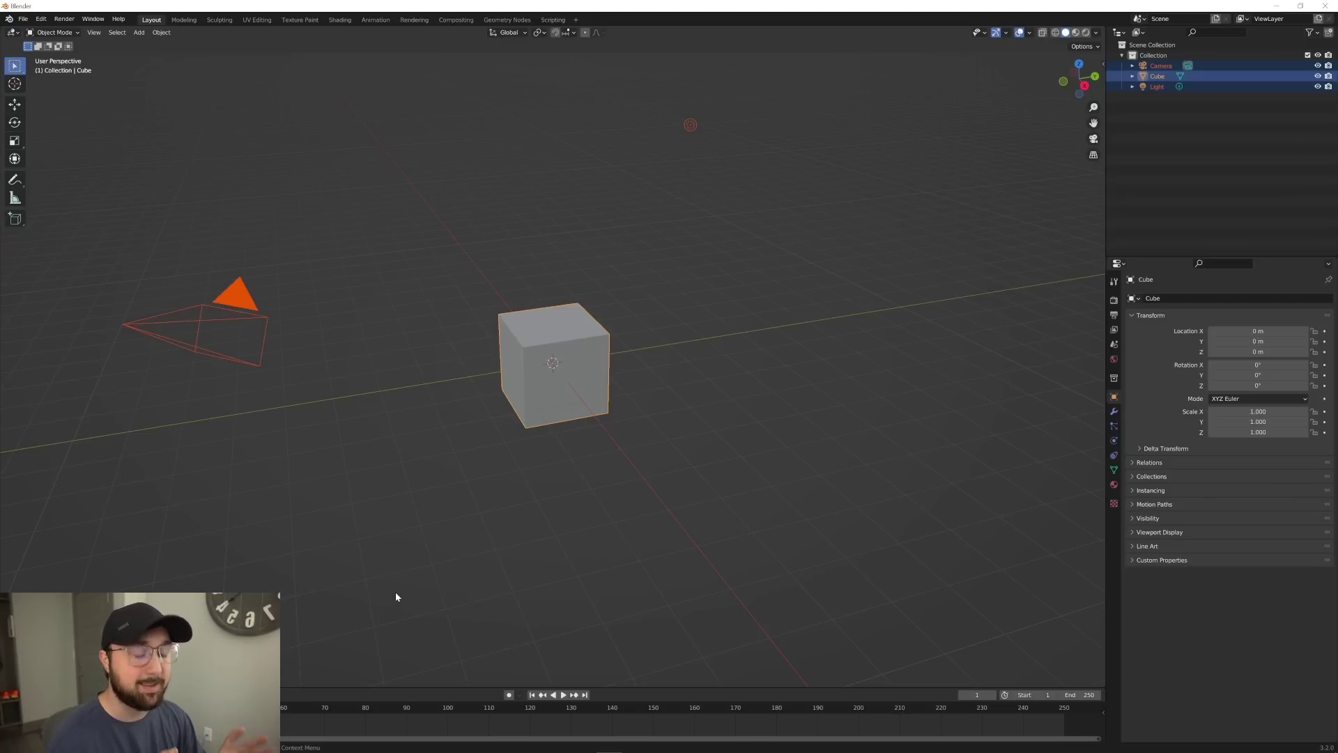
pyautogui.press('Delete')
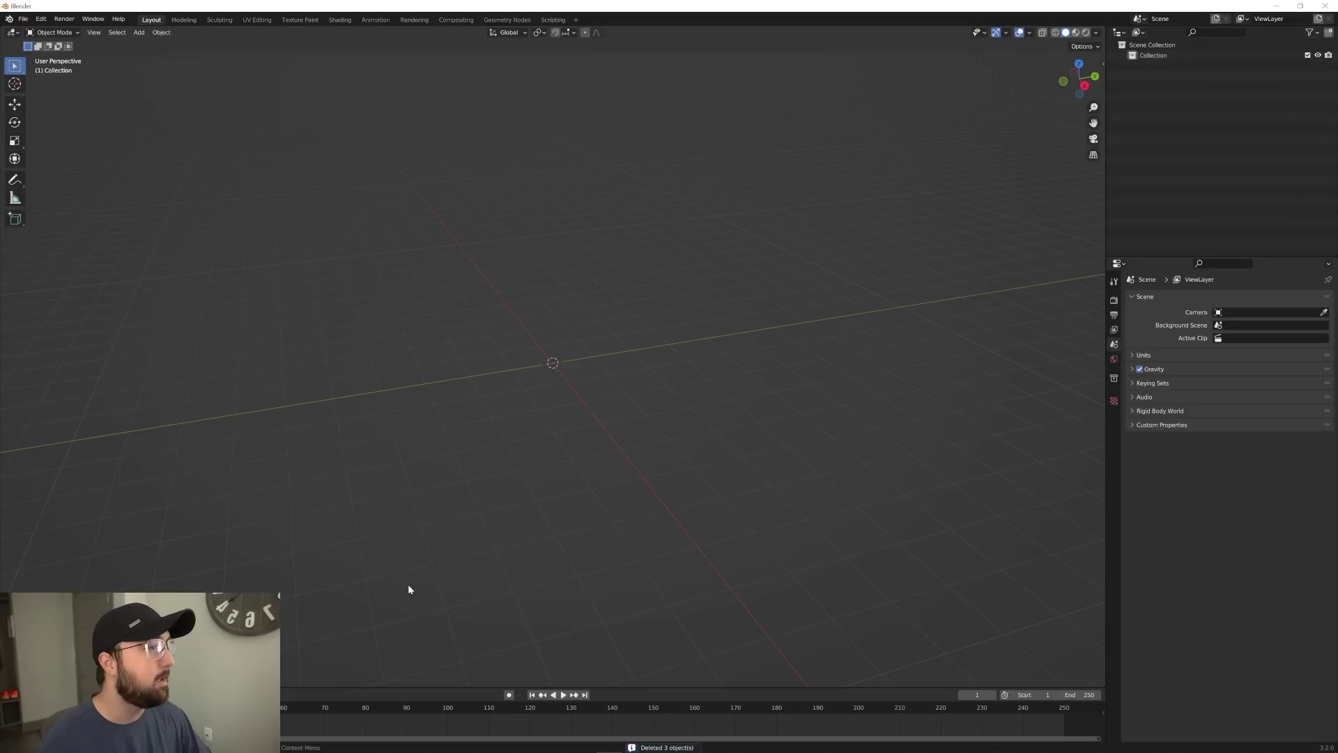
# - Open an enlarged Preferences window and set Interface Resolution Scale to 1.47
pyautogui.click(40, 20)
pyautogui.click(58, 167)
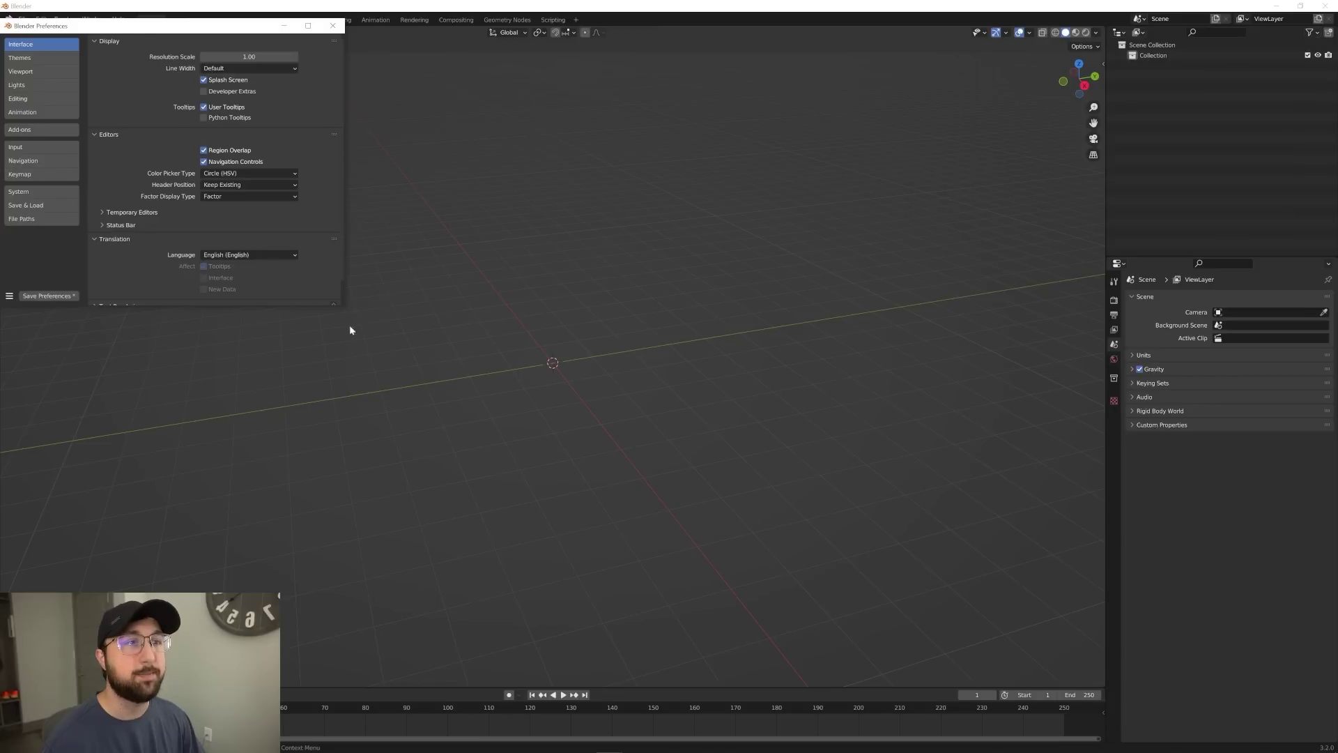
pyautogui.moveTo(346, 307); pyautogui.dragTo(554, 505)
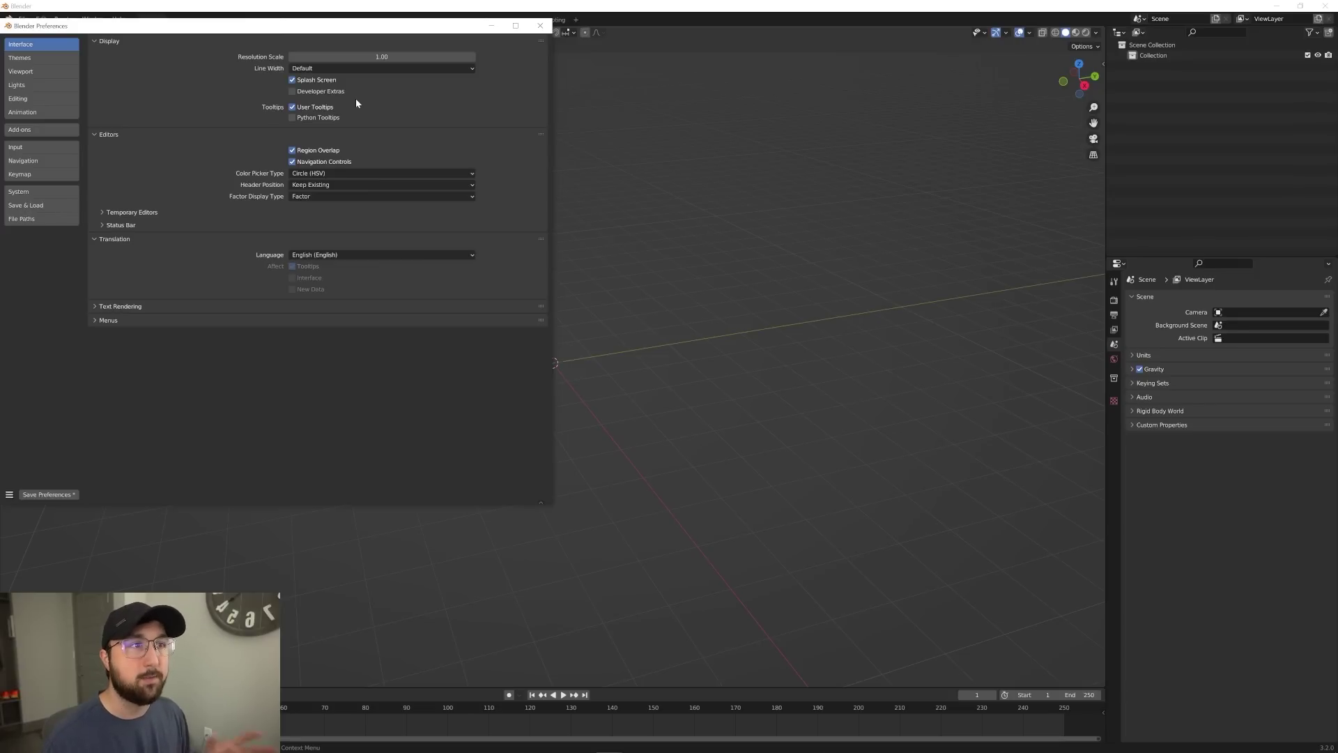
pyautogui.moveTo(381, 58)
pyautogui.mouseDown()
pyautogui.moveTo(425, 58)
pyautogui.moveTo(363, 67)
pyautogui.mouseUp()
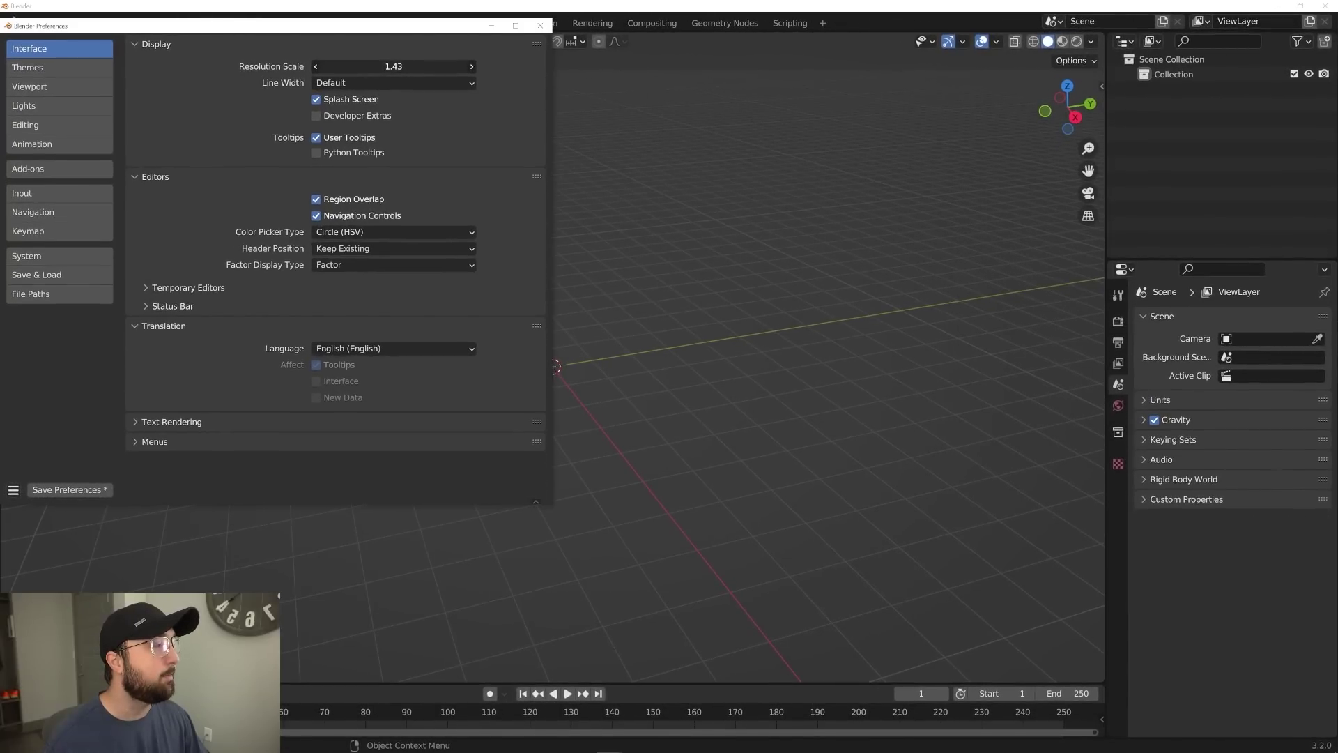
pyautogui.moveTo(363, 66); pyautogui.dragTo(373, 66)
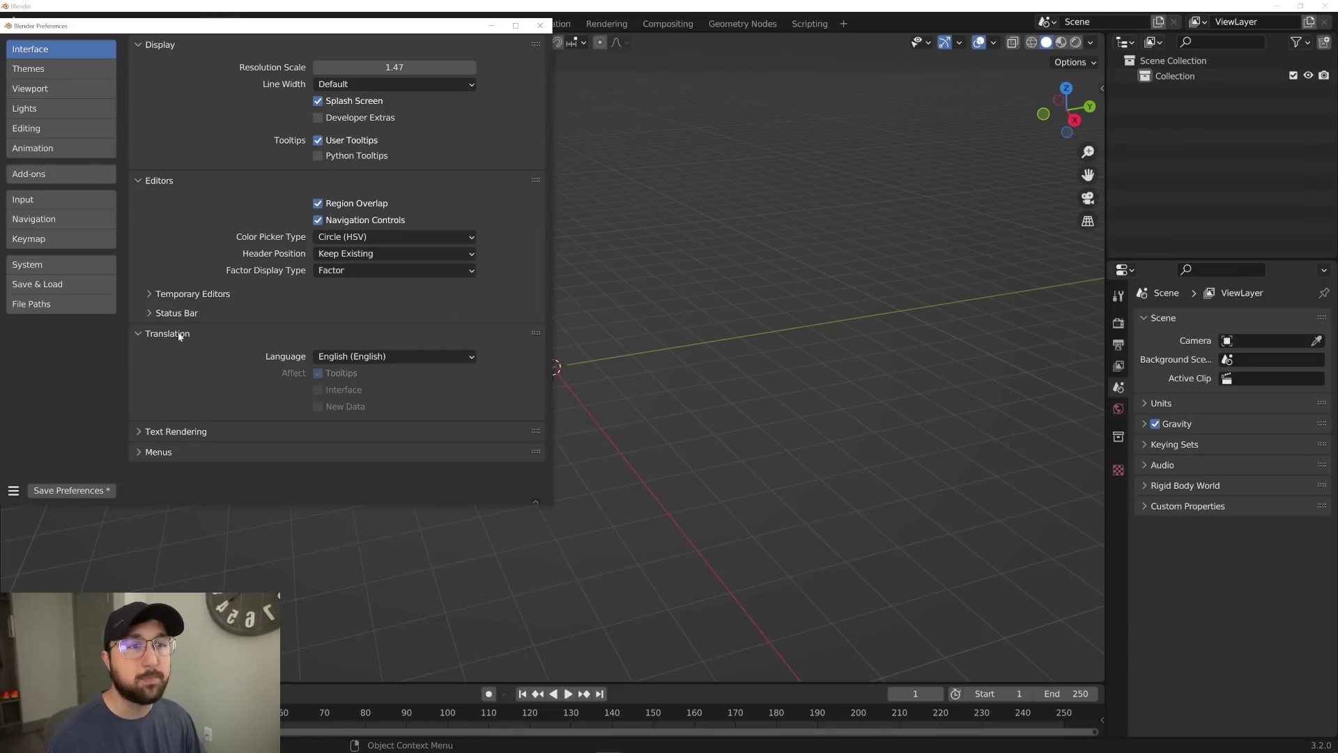
pyautogui.click(151, 313)
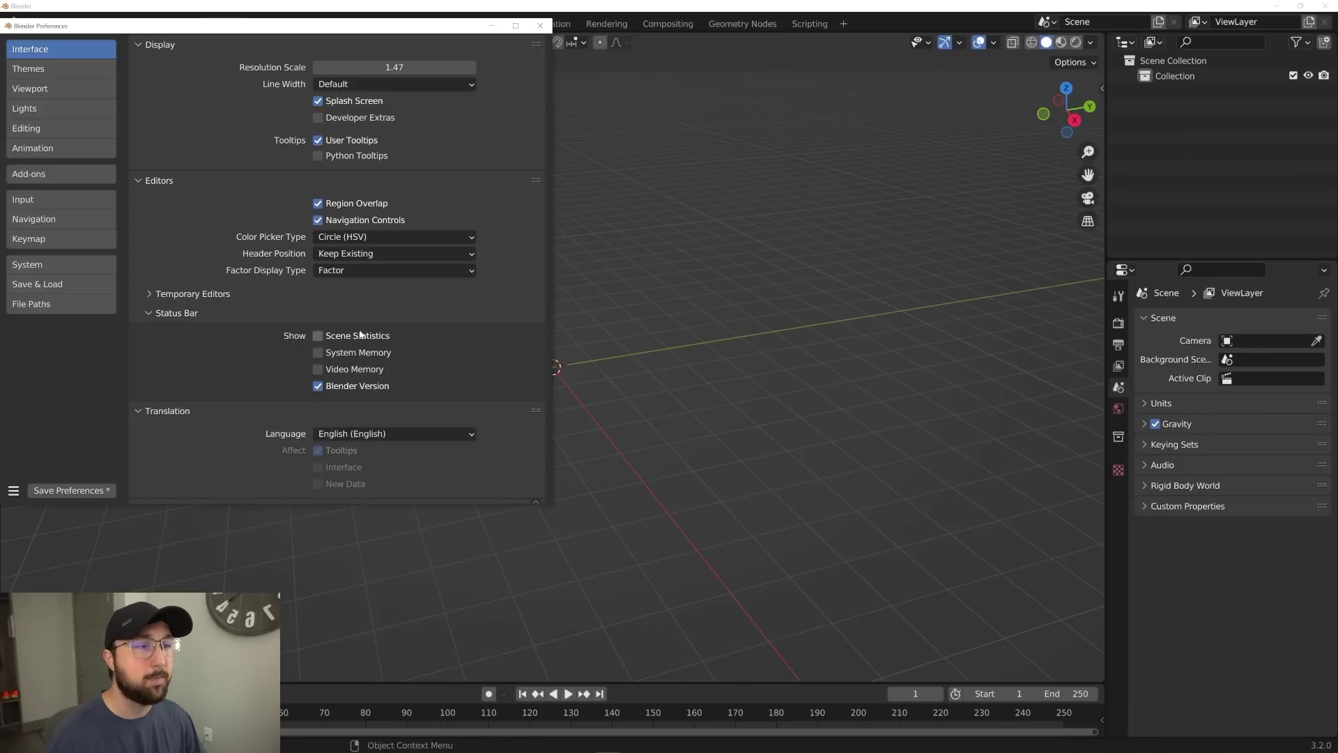
# - Turn on Scene Statistics in the status bar, leaving System Memory, Video Memory and Blender Version off
pyautogui.click(318, 336)
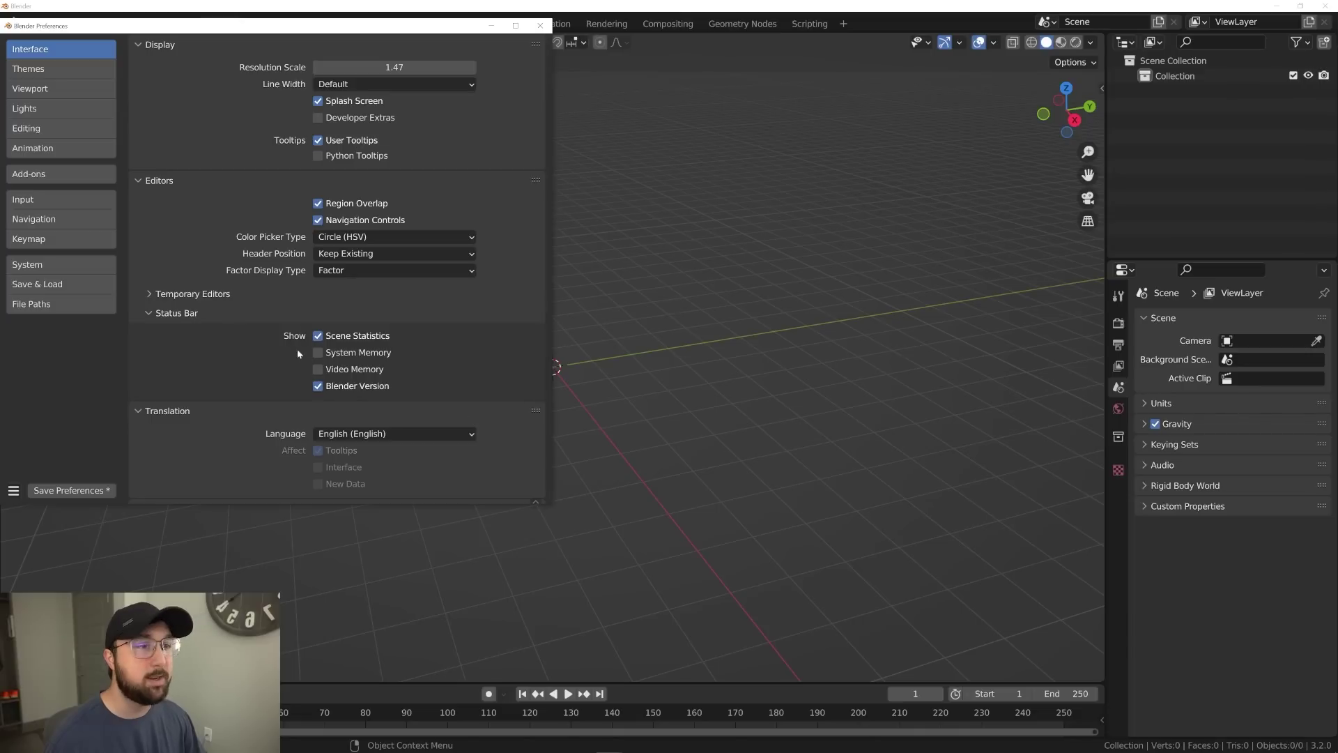
pyautogui.click(315, 368)
pyautogui.click(317, 353)
pyautogui.click(317, 353)
pyautogui.click(318, 369)
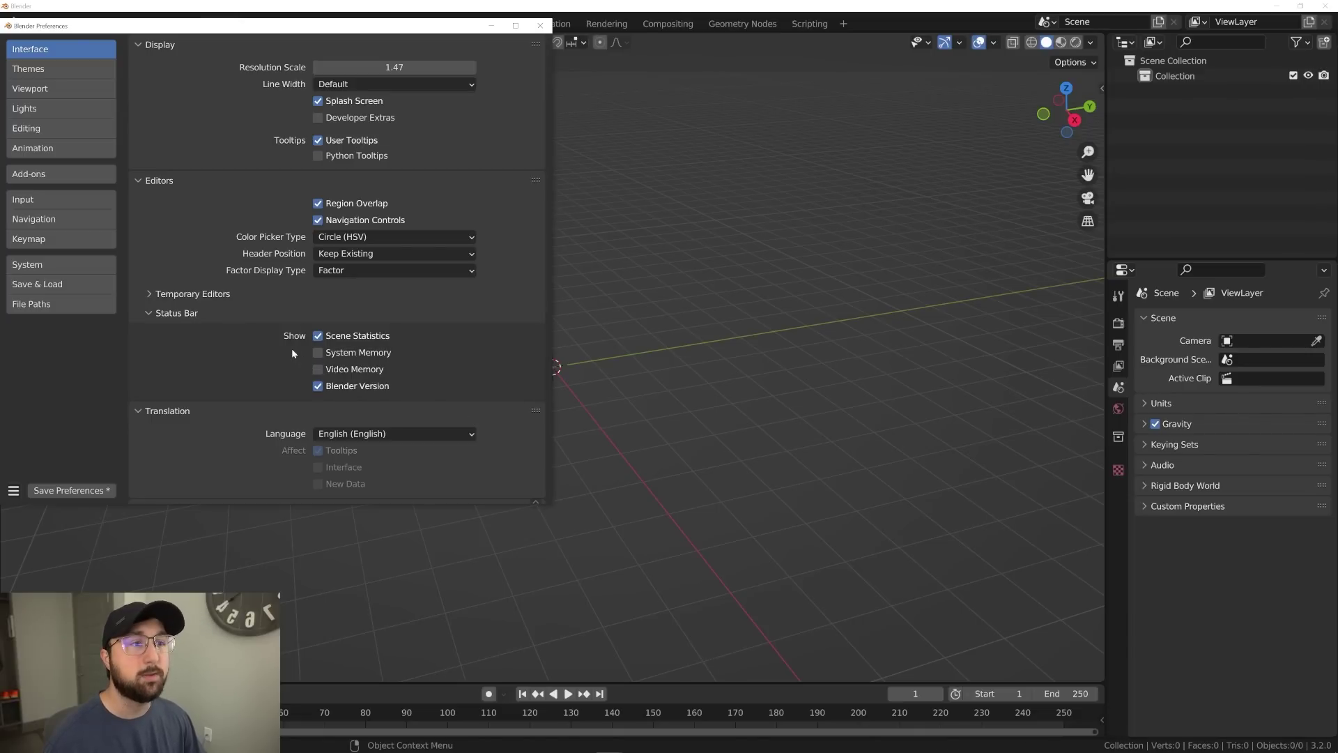
pyautogui.click(317, 387)
pyautogui.click(318, 387)
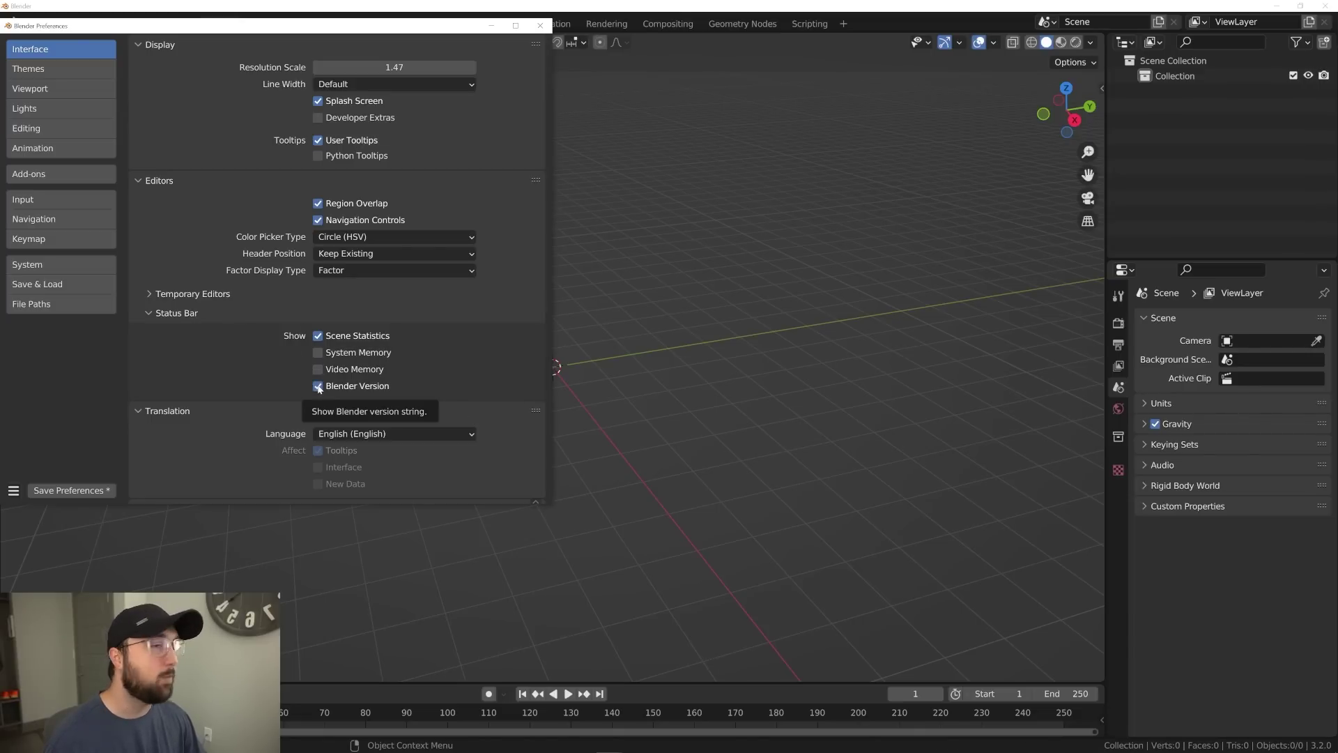
pyautogui.click(318, 387)
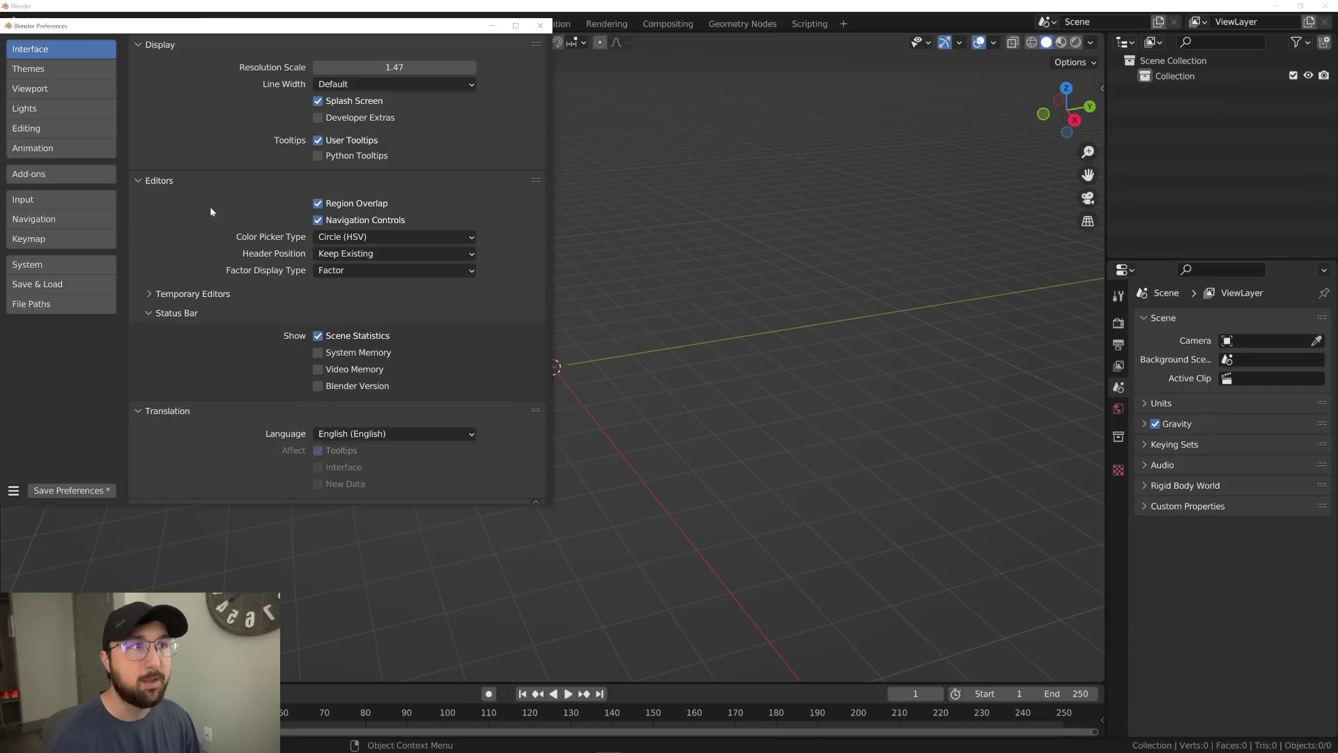
pyautogui.click(65, 72)
# - Try the Deep Grey and Minimal Dark theme presets, then go back to Blender Dark
pyautogui.click(136, 72)
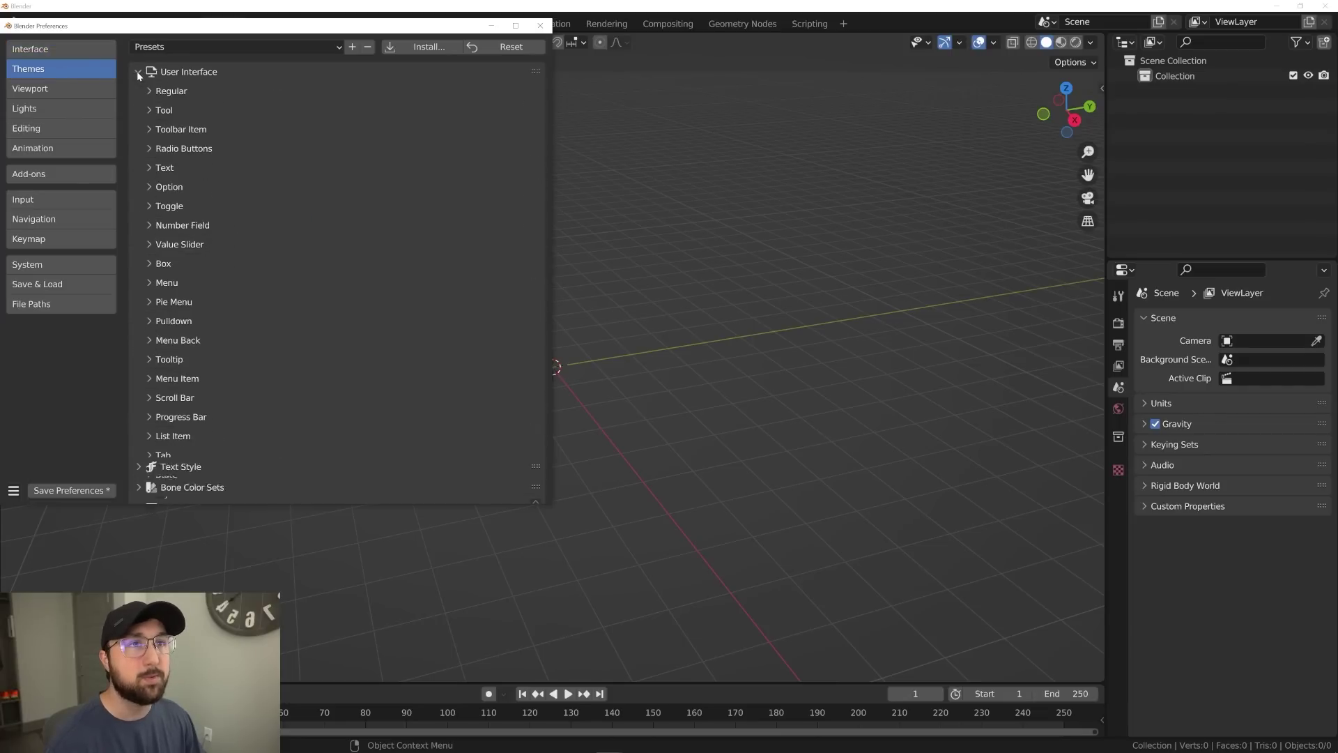
pyautogui.click(140, 70)
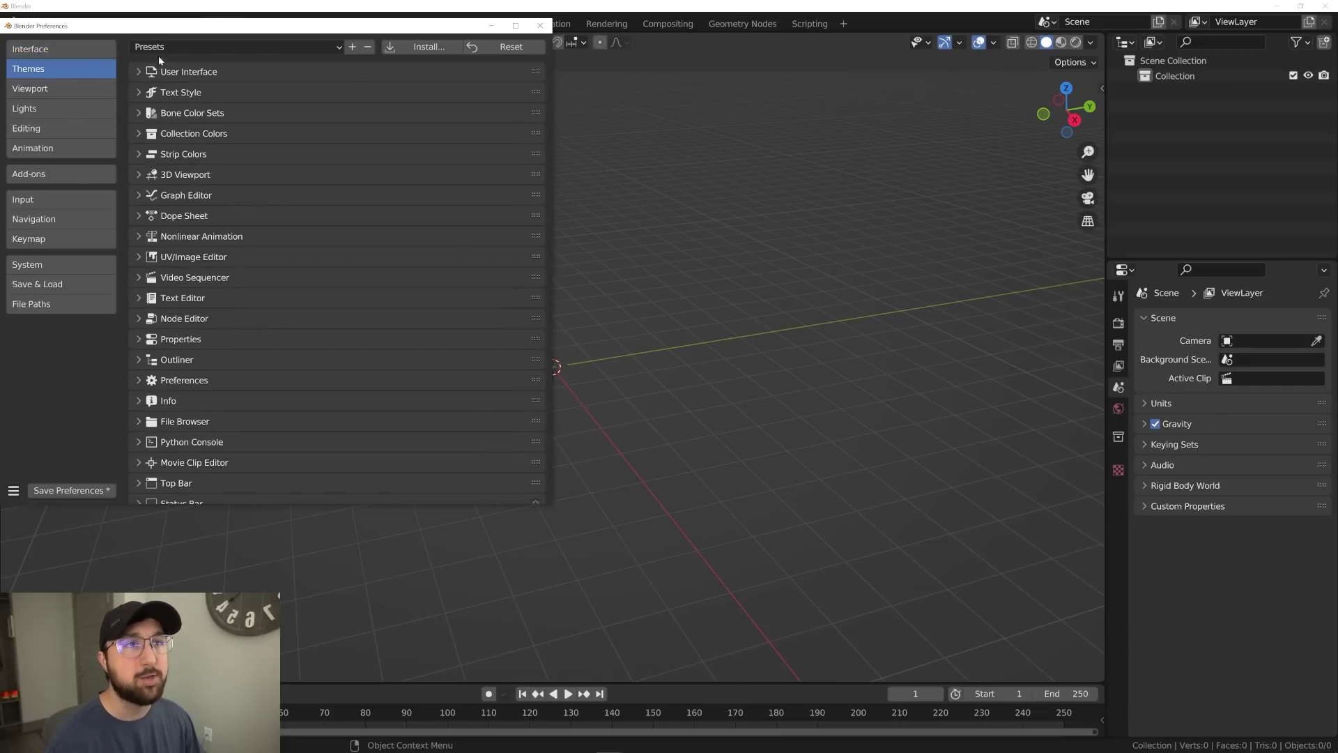
pyautogui.click(157, 47)
pyautogui.click(190, 93)
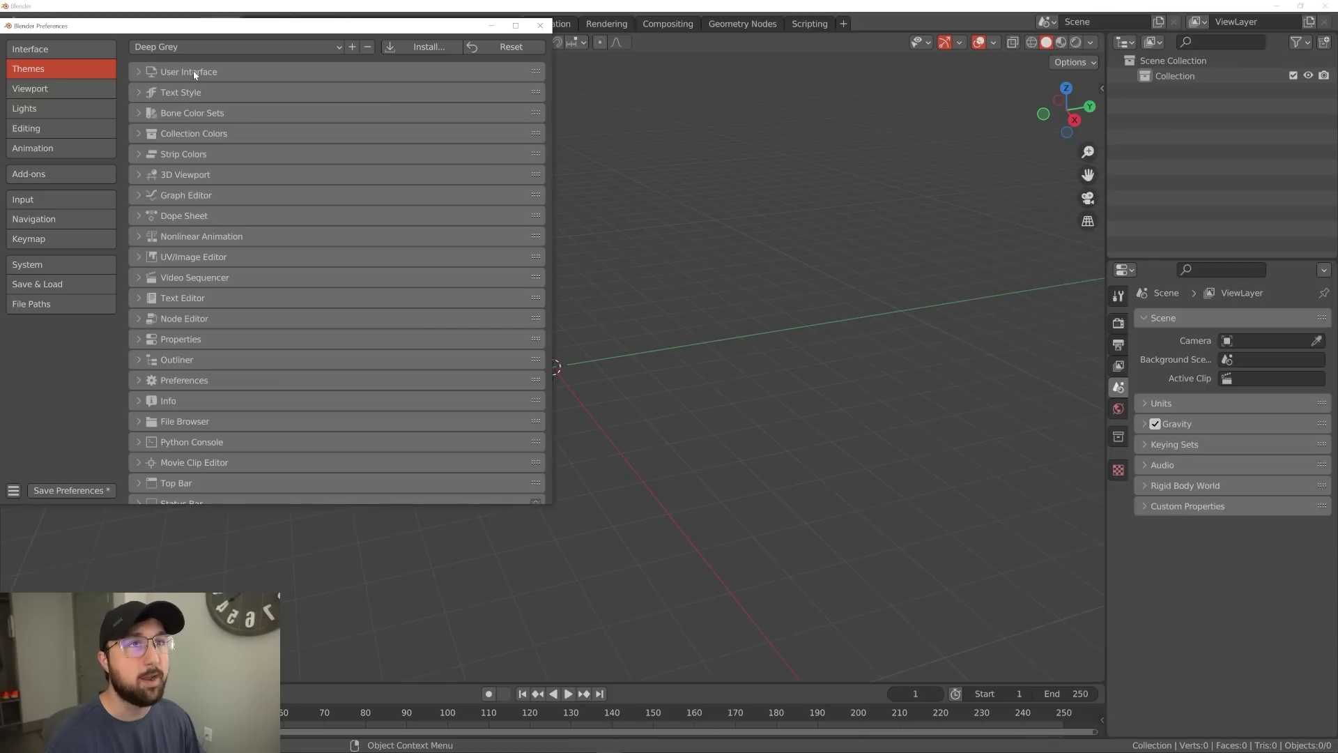
pyautogui.click(195, 48)
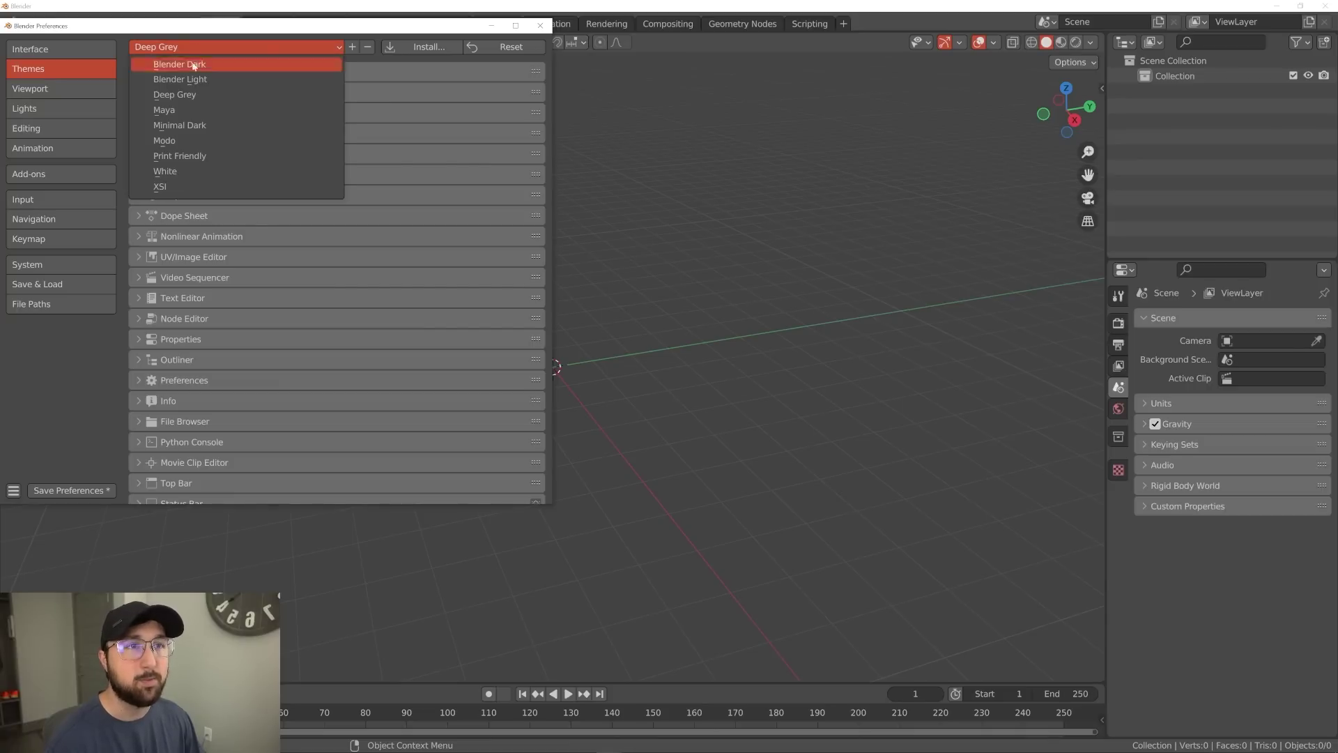
pyautogui.click(184, 125)
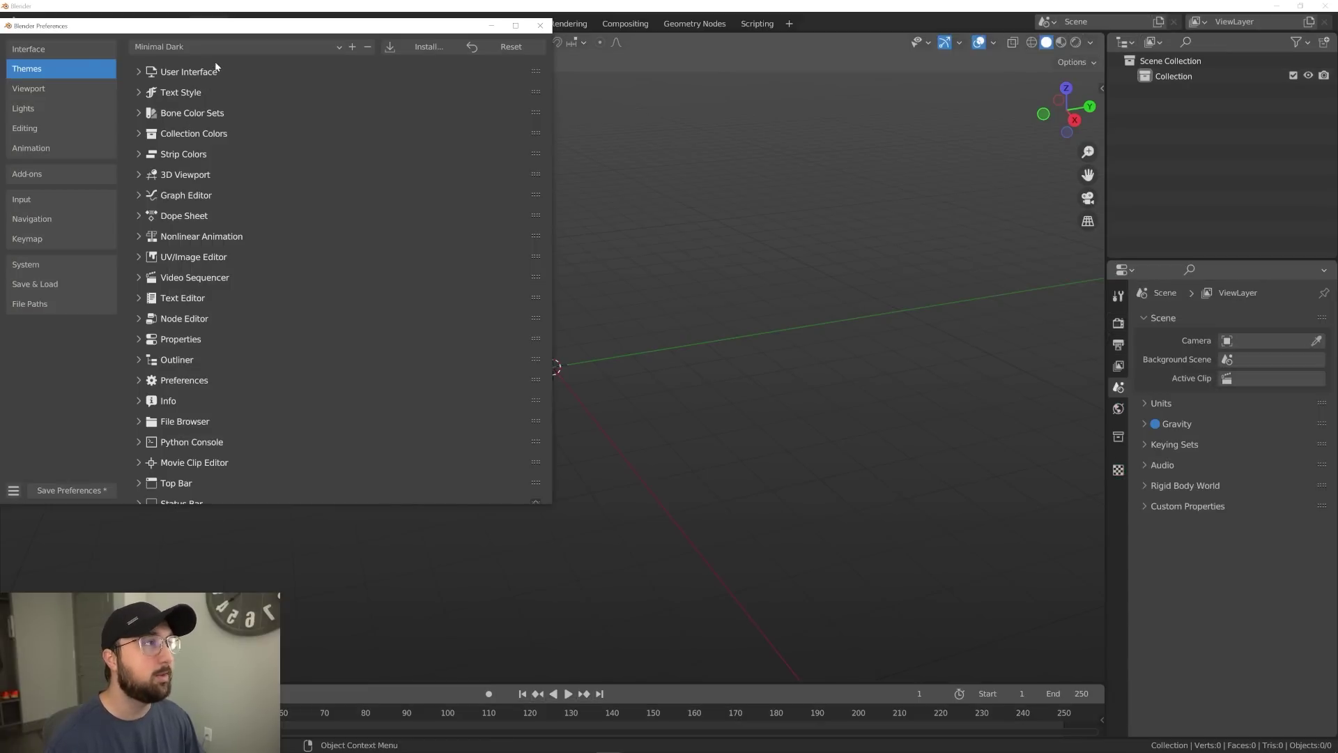
pyautogui.click(206, 48)
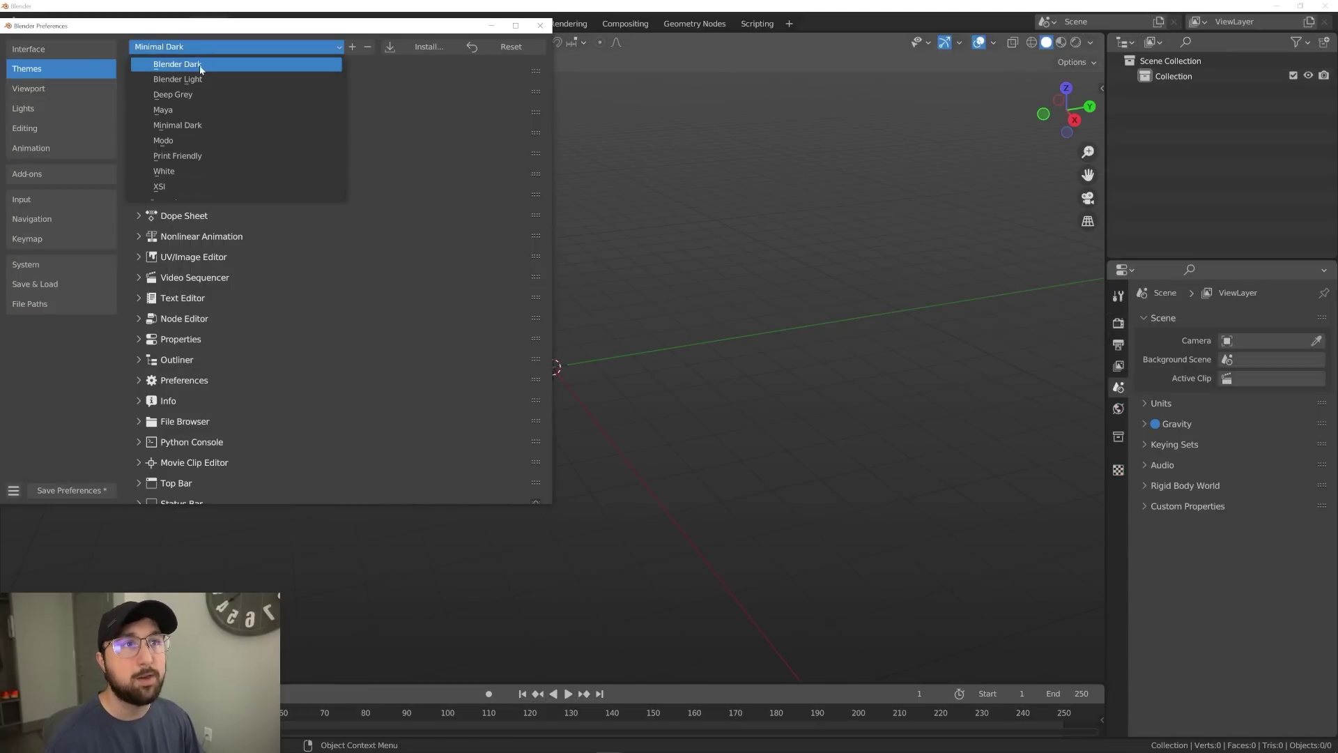
pyautogui.click(200, 68)
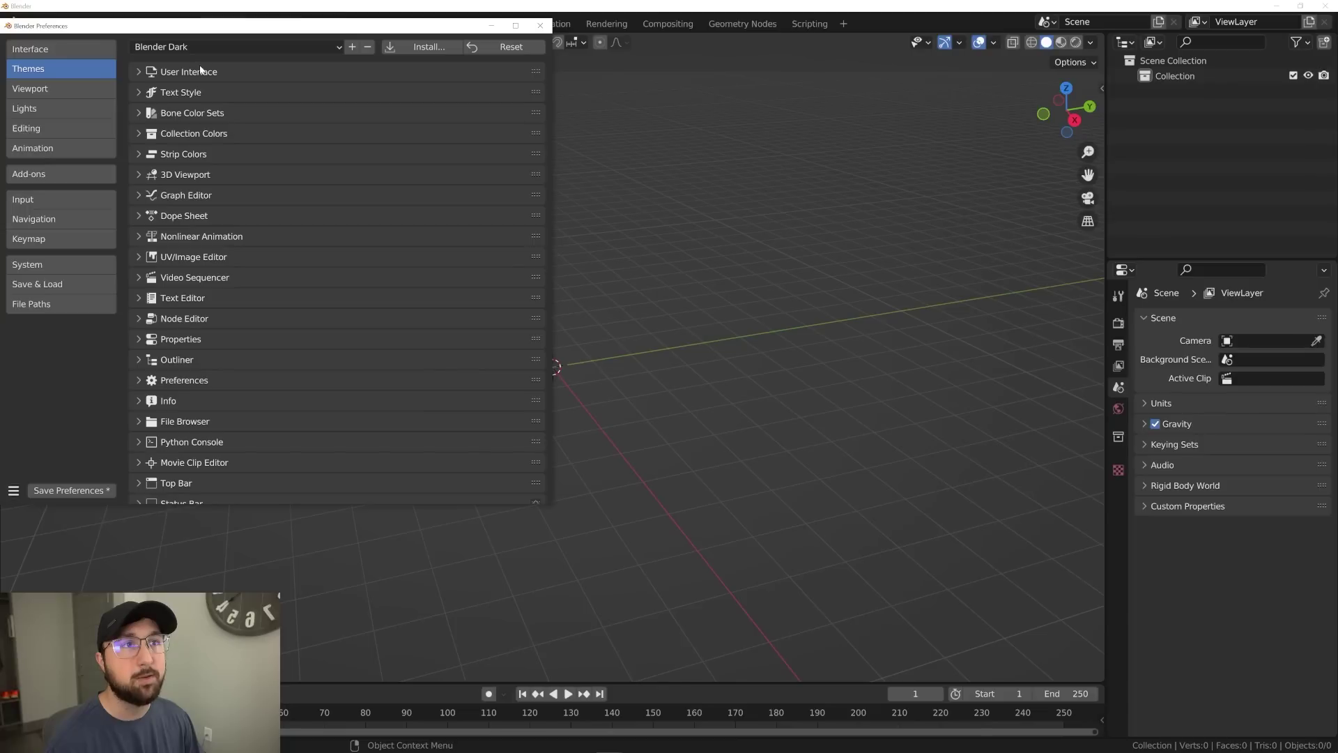
# - Under User Interface > Regular, set the Inner Selected colour to a light red
pyautogui.click(140, 70)
pyautogui.click(139, 69)
pyautogui.click(139, 69)
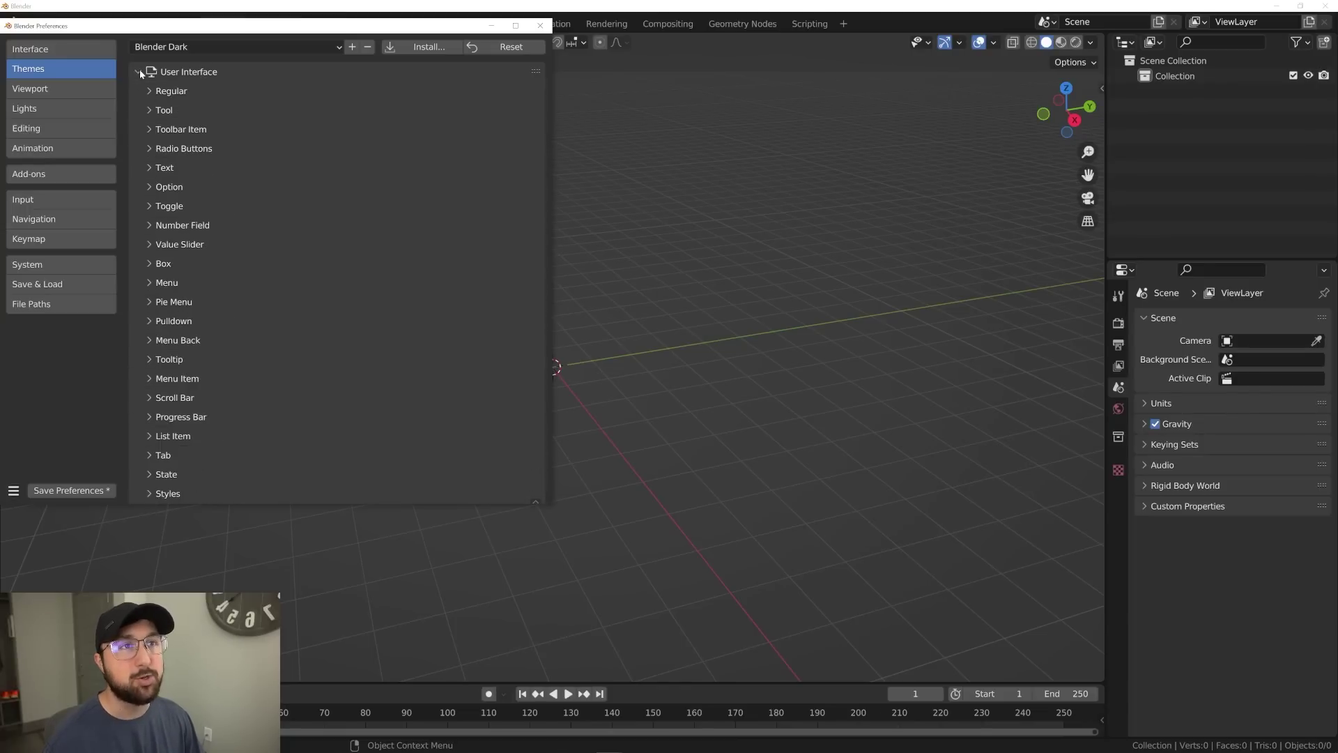
pyautogui.click(162, 93)
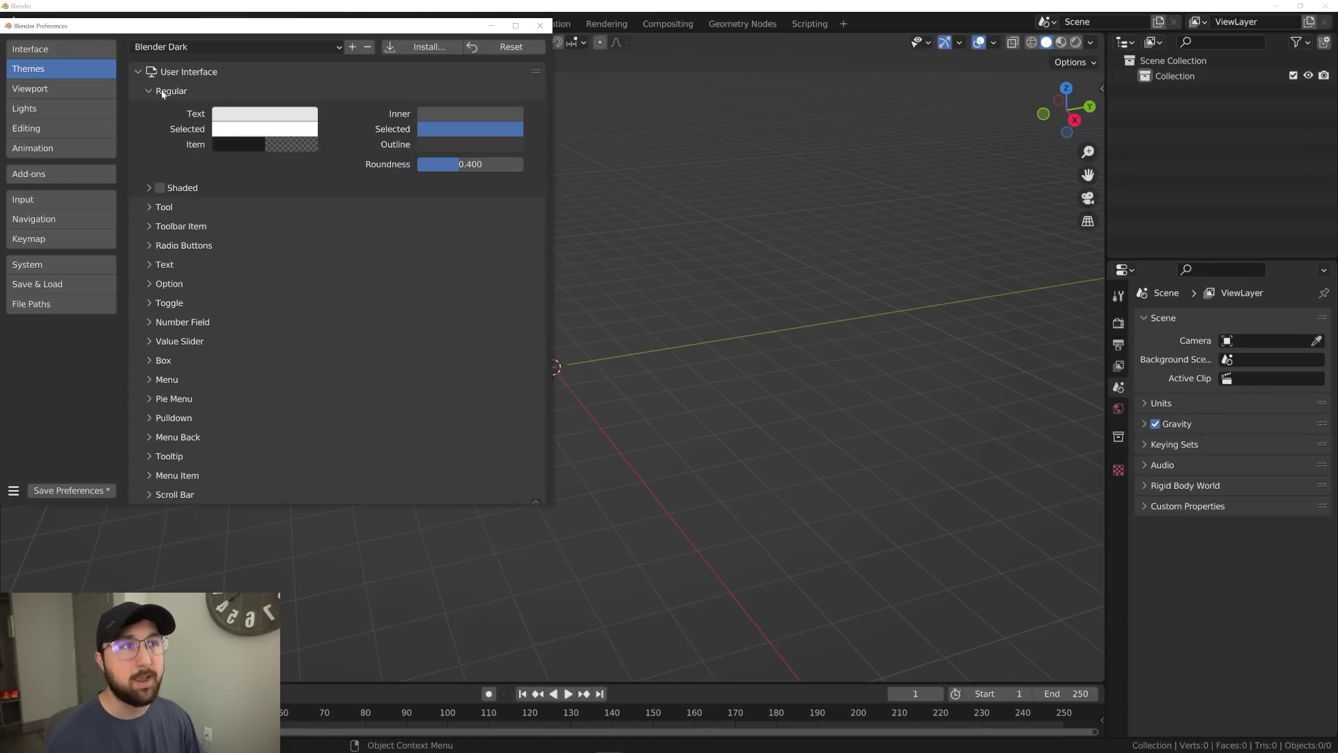
pyautogui.click(460, 130)
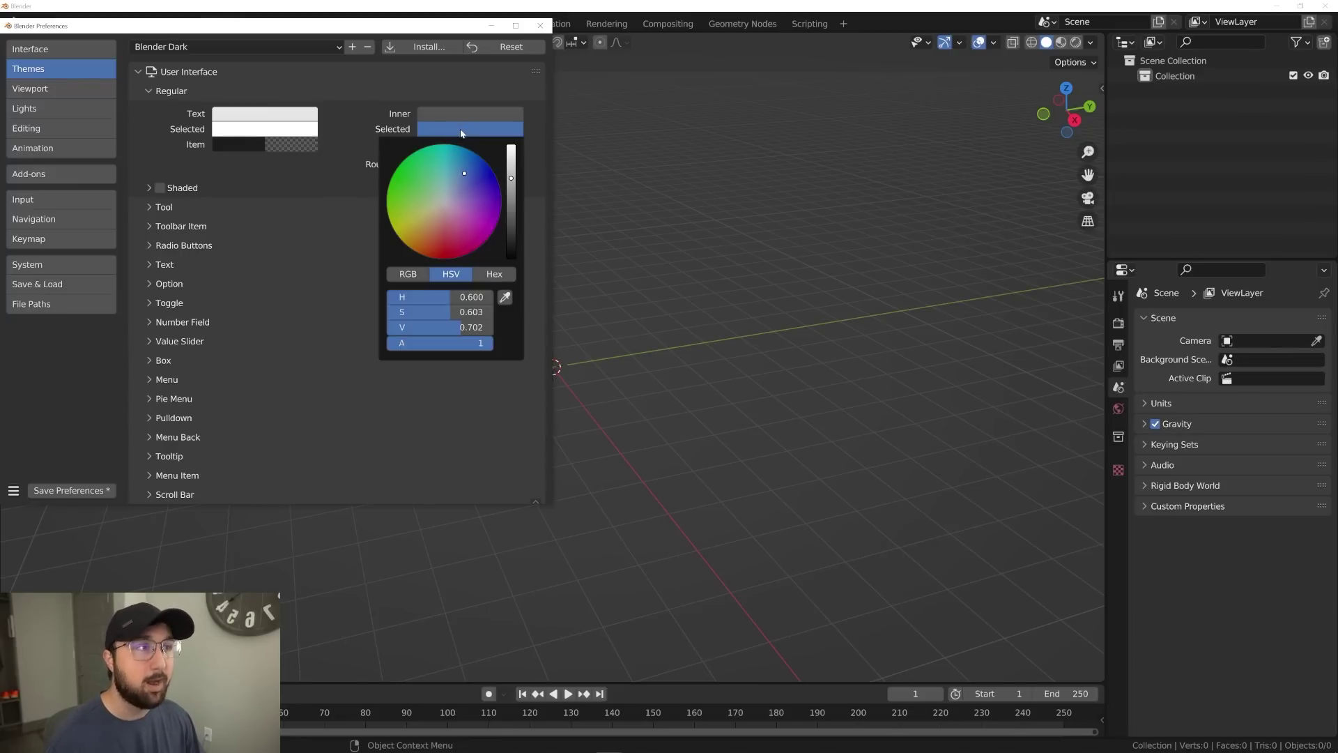
pyautogui.click(469, 245)
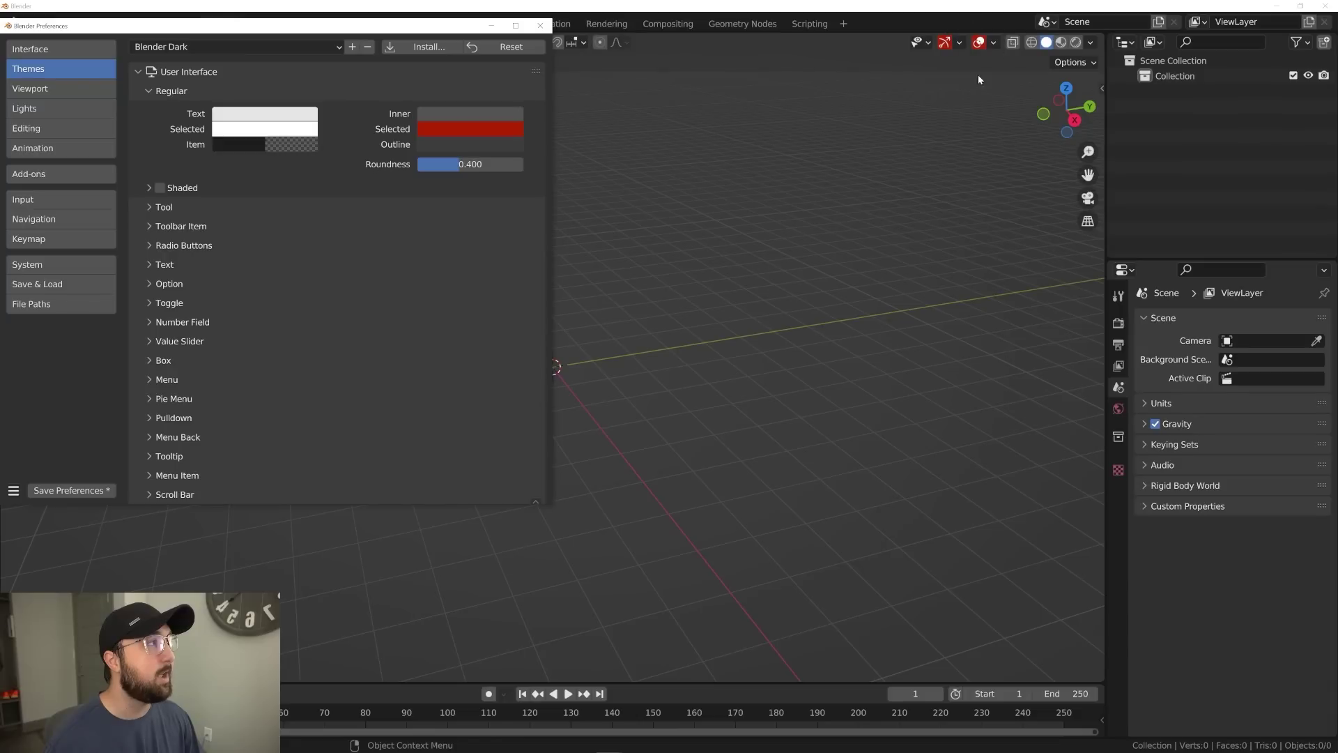
pyautogui.click(458, 131)
# - Shift the selected-widget colour to red-orange on the colour wheel and check its hex value
pyautogui.click(512, 129)
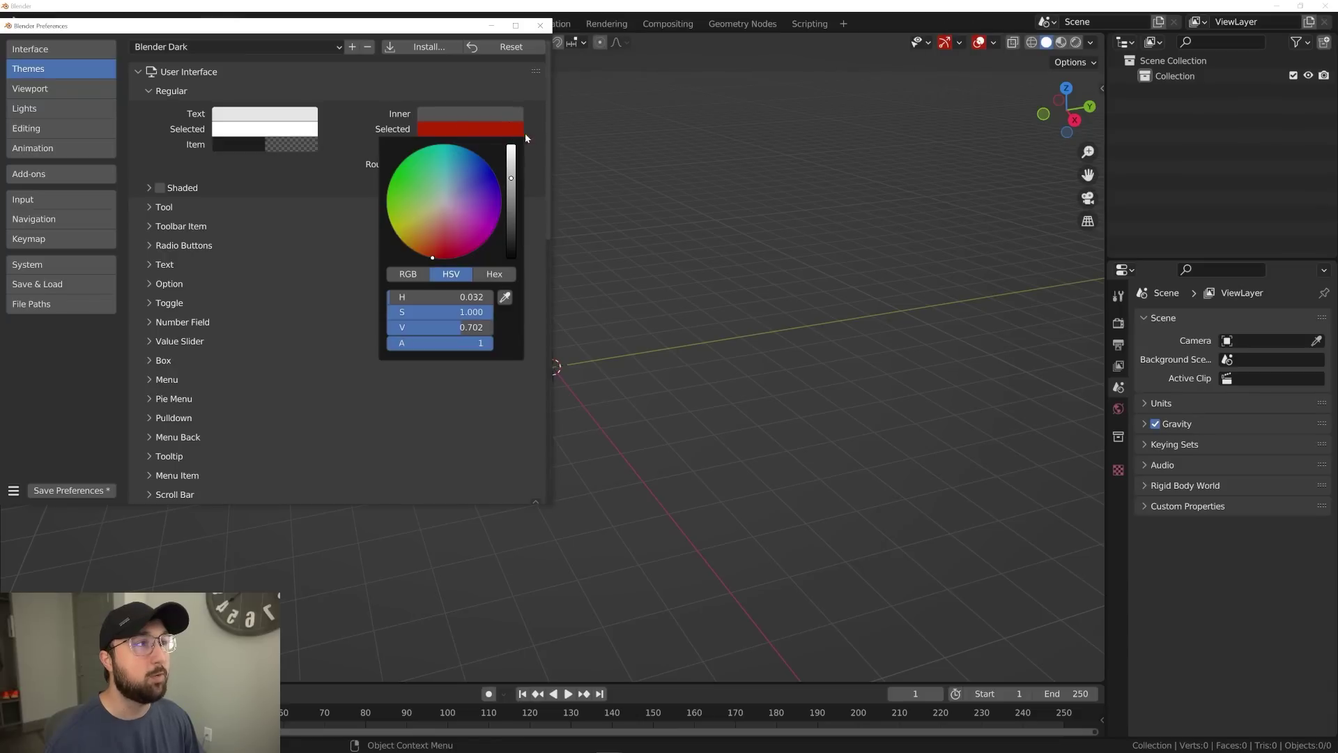
pyautogui.click(511, 153)
pyautogui.moveTo(440, 223)
pyautogui.mouseDown()
pyautogui.moveTo(496, 223)
pyautogui.moveTo(476, 170)
pyautogui.mouseUp()
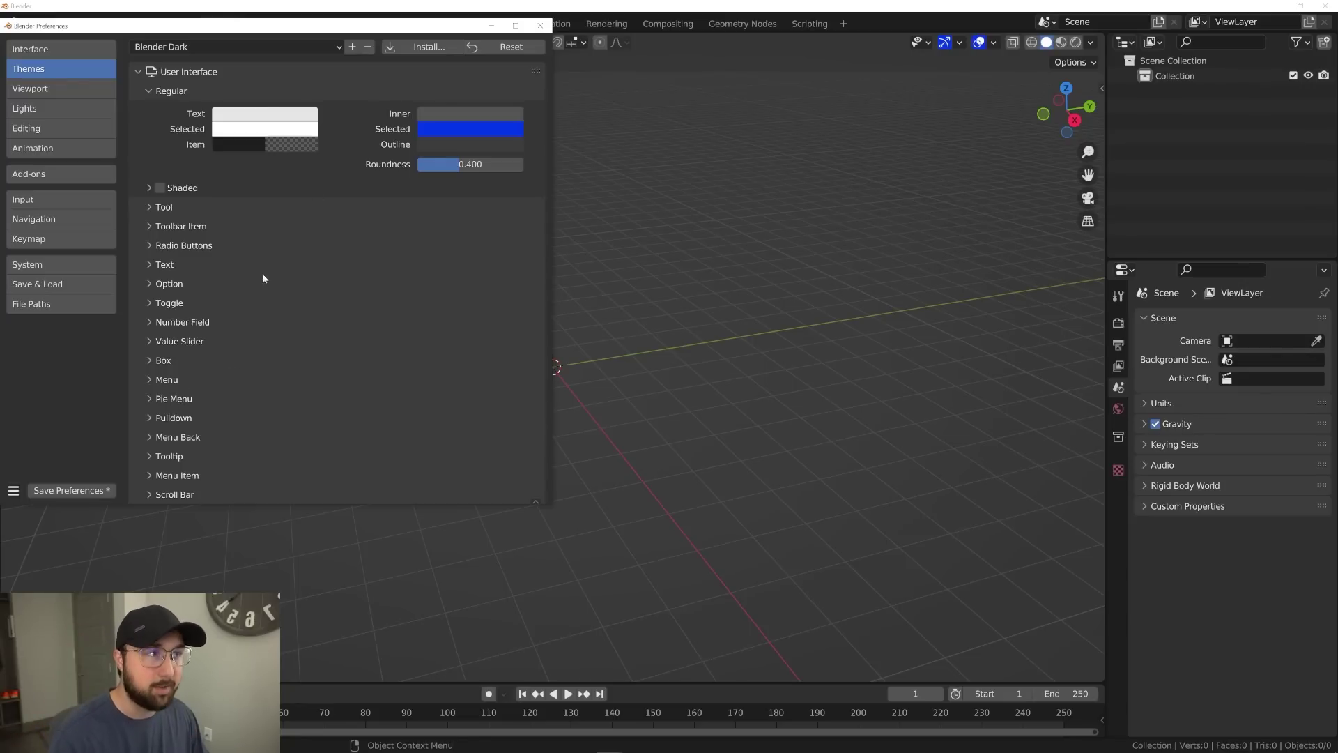
pyautogui.click(442, 130)
pyautogui.moveTo(425, 223)
pyautogui.mouseDown()
pyautogui.moveTo(413, 249)
pyautogui.moveTo(428, 257)
pyautogui.mouseUp()
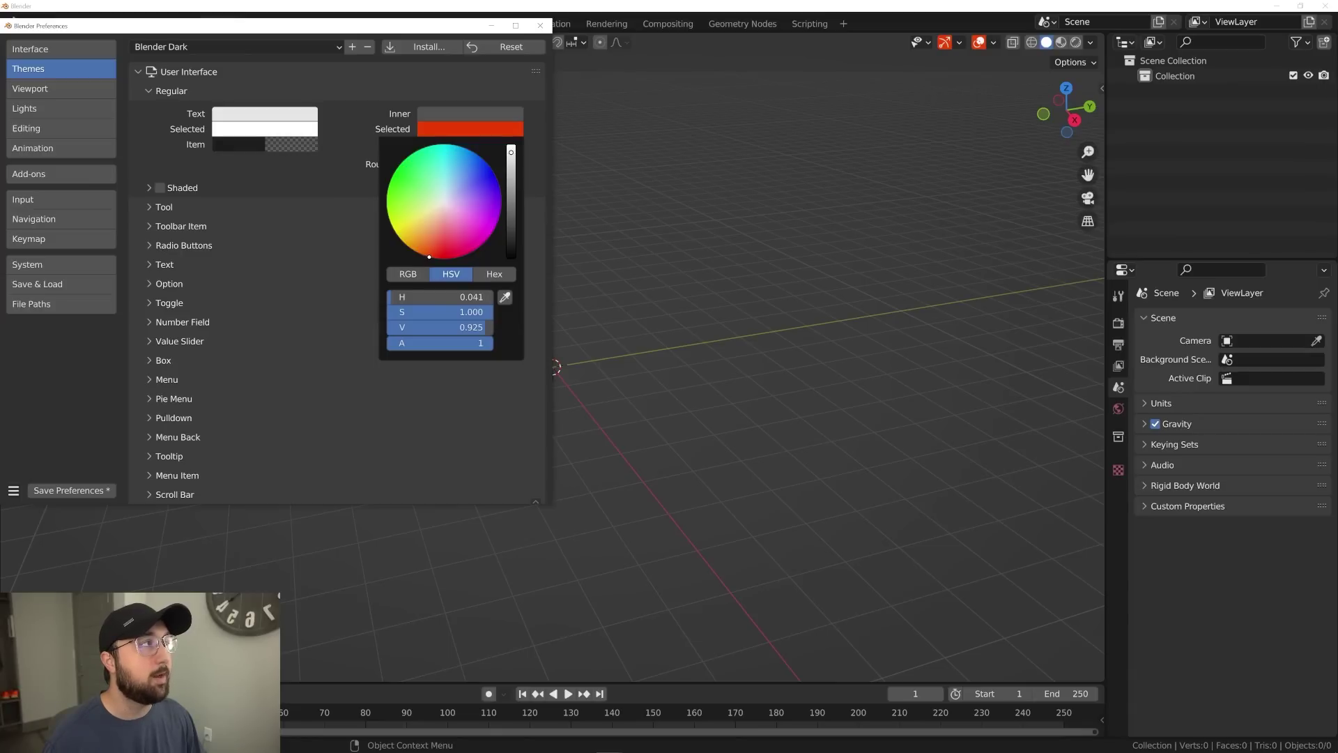
pyautogui.click(478, 132)
pyautogui.click(494, 276)
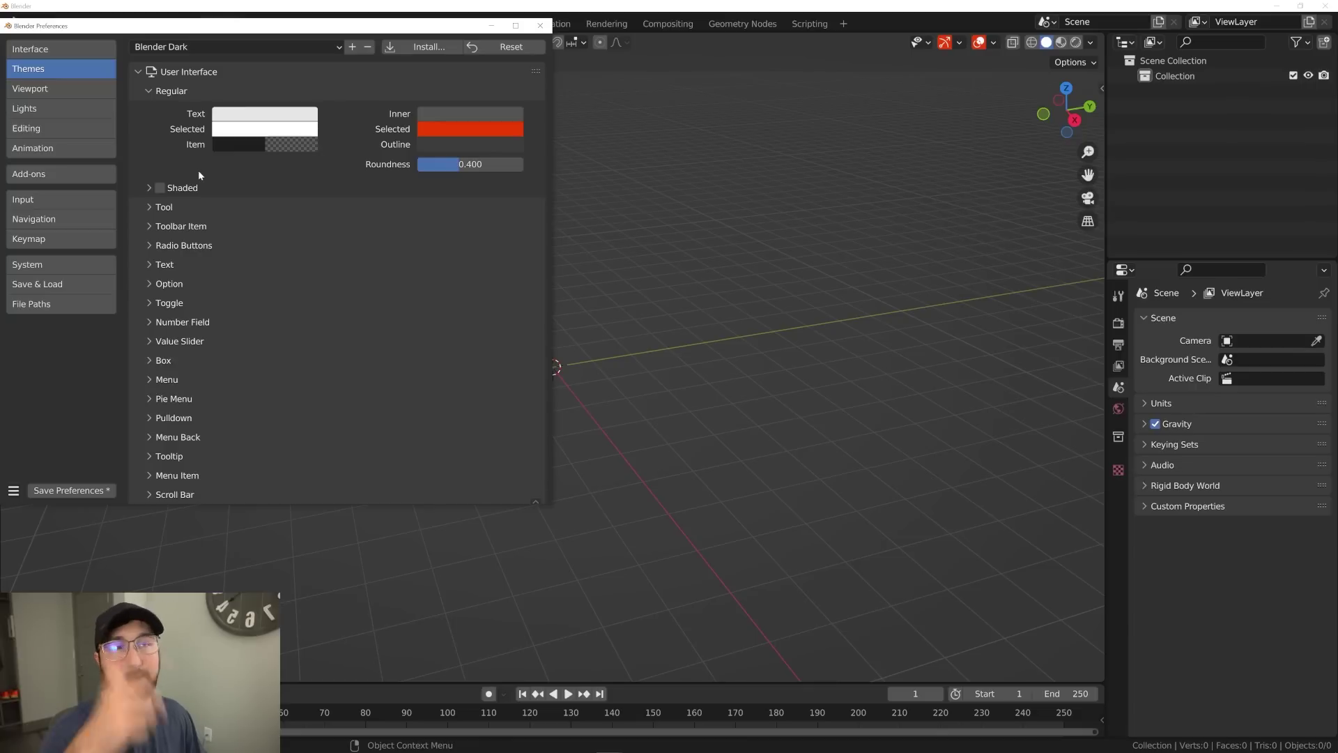
pyautogui.click(63, 88)
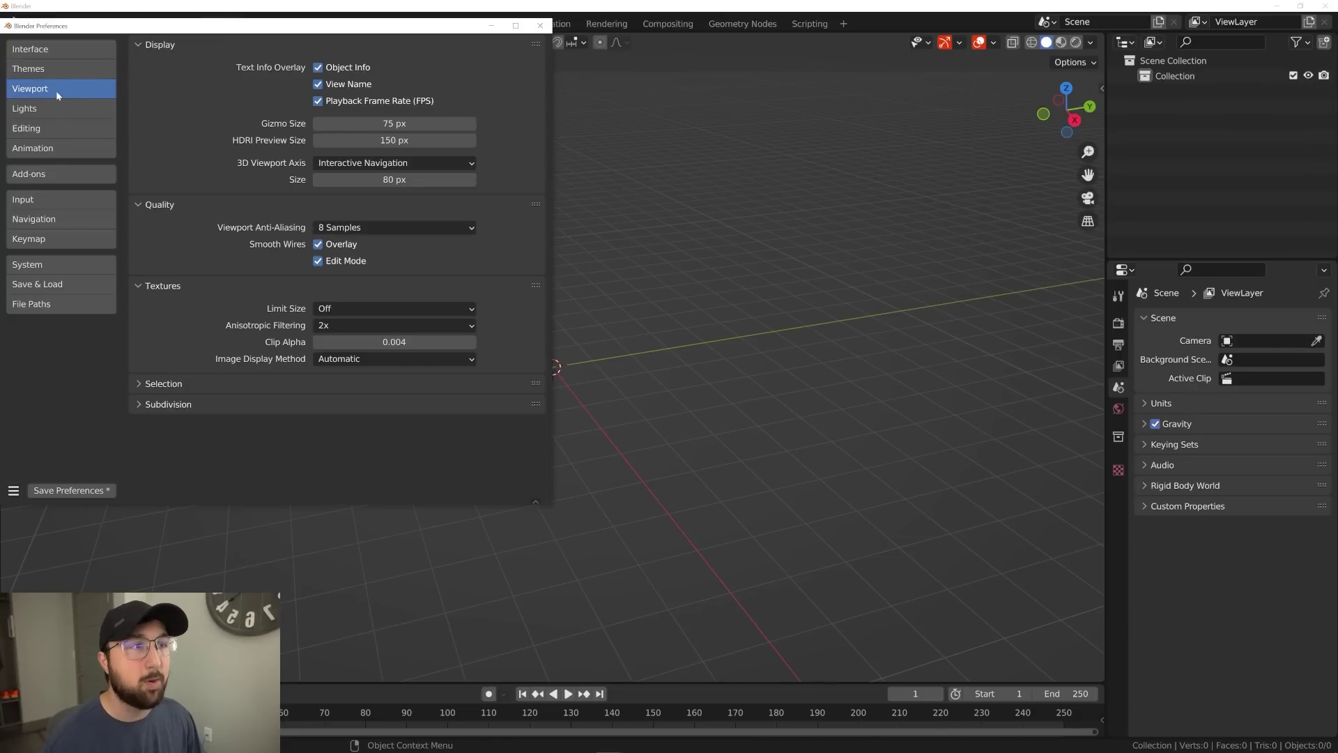
# - Go to the Add-ons section of Preferences and focus its search field
pyautogui.click(56, 173)
pyautogui.click(471, 68)
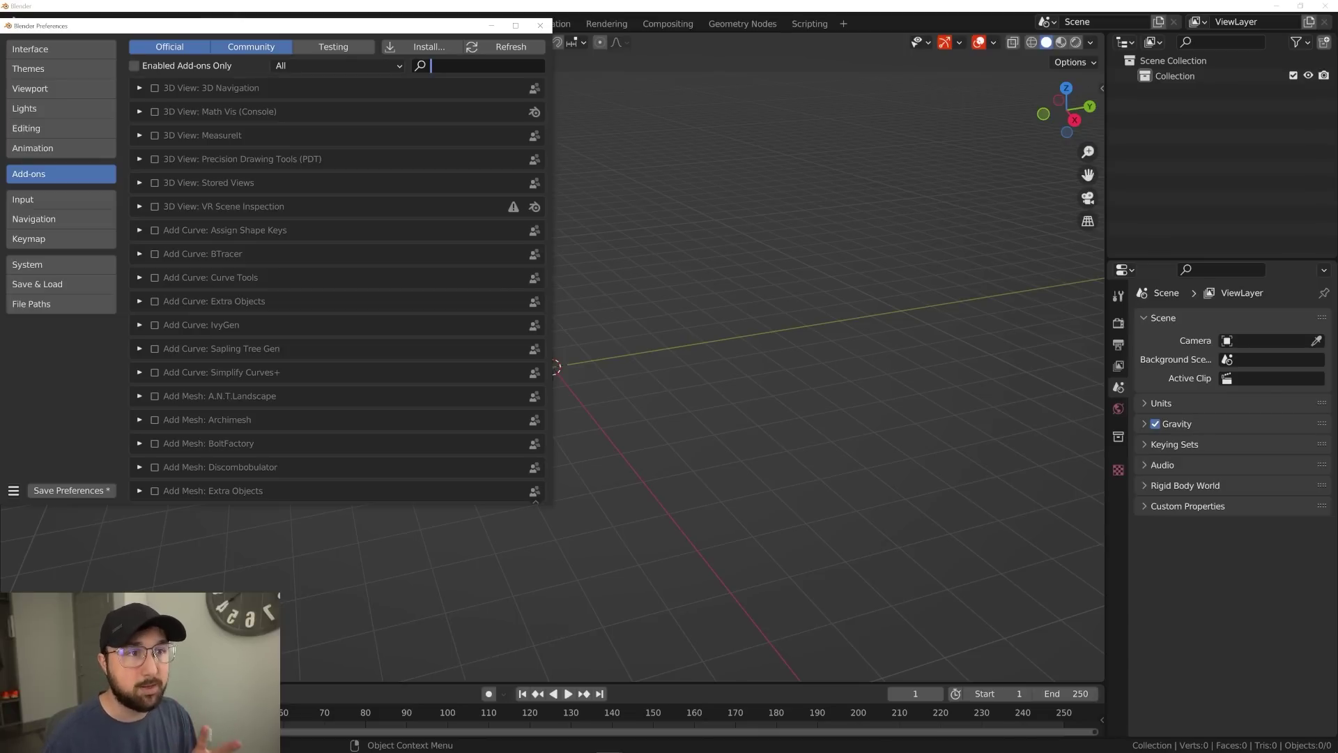
# - Search add-ons for 'node', enable Node Wrangler, and clear the search
pyautogui.write('node')
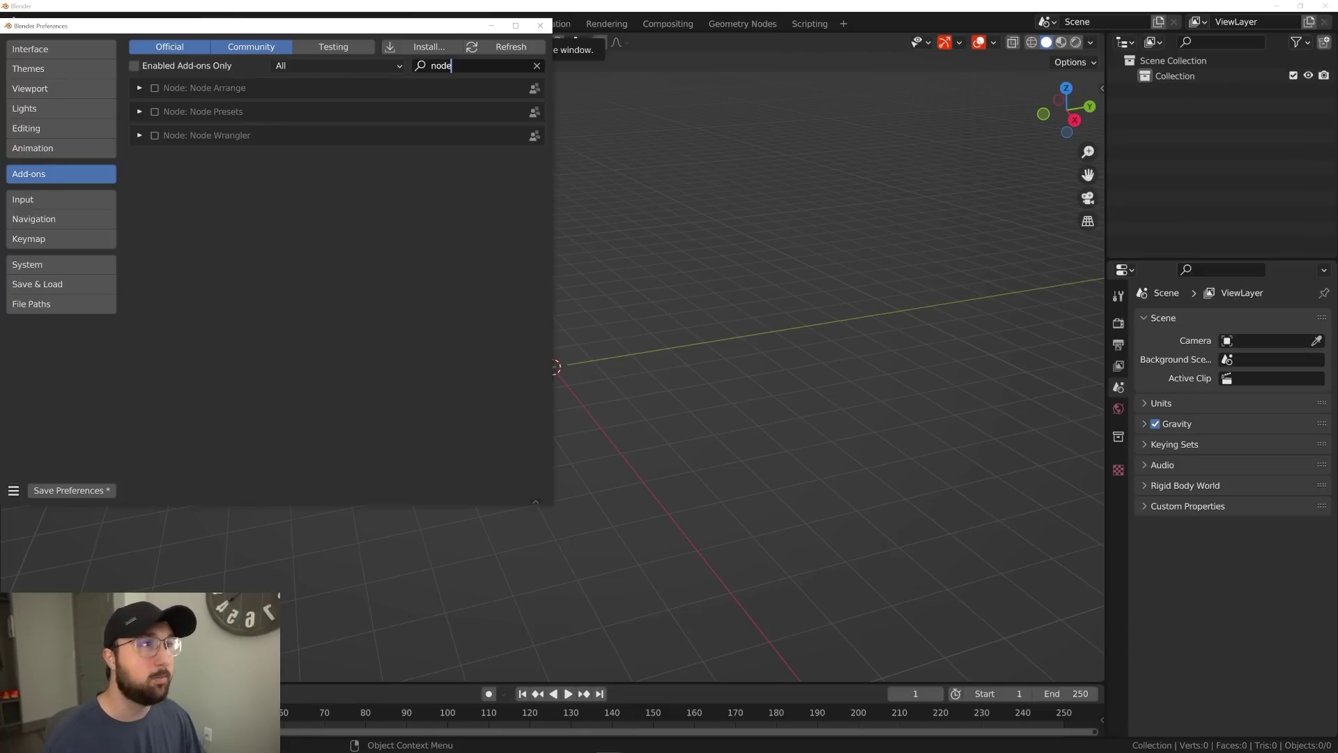
pyautogui.click(155, 135)
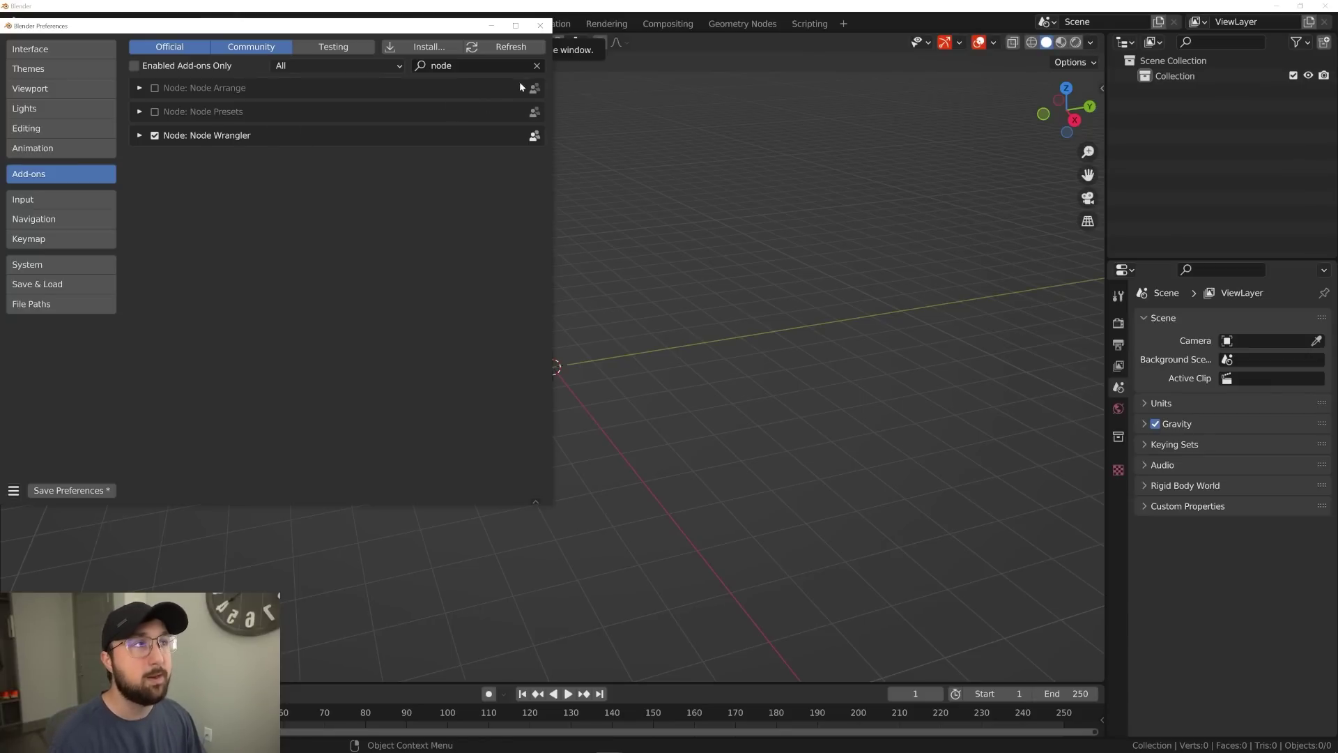
pyautogui.click(536, 66)
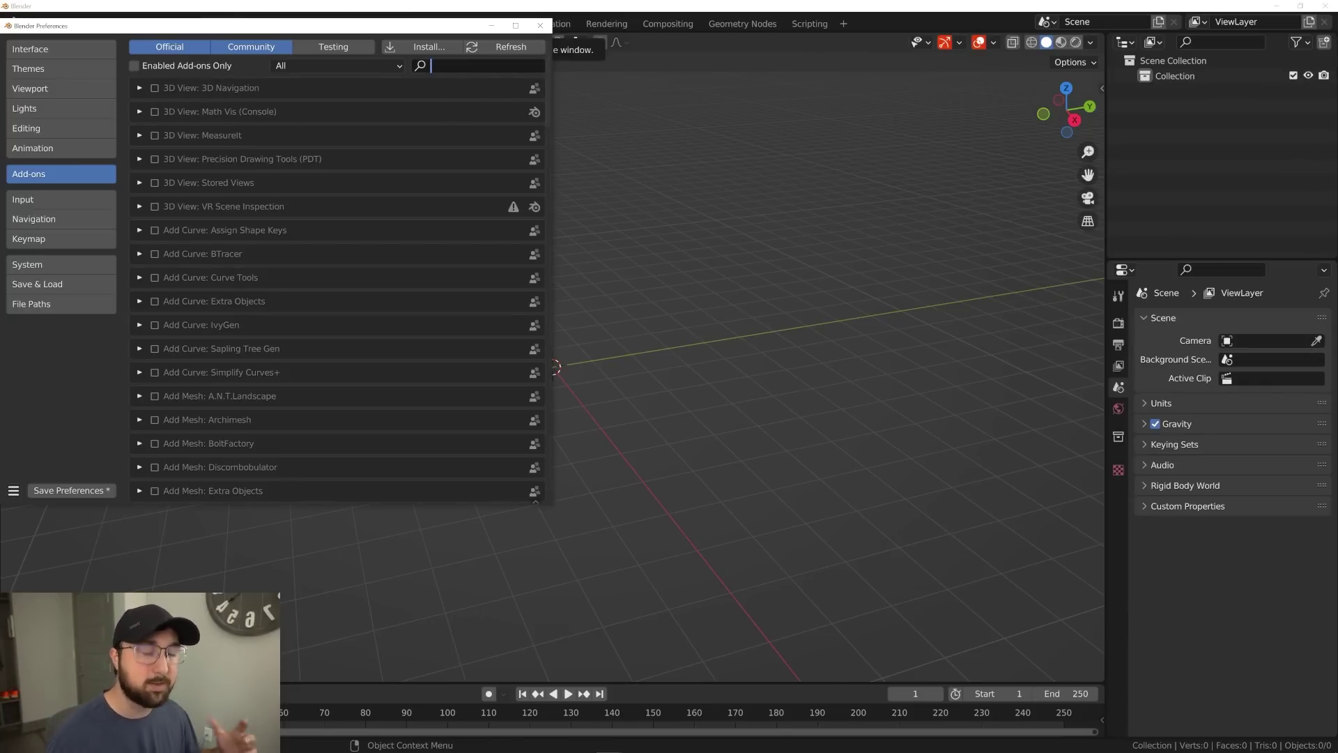
# - Search for 'real', enable Realtime Materials, and clear the search
pyautogui.write('real')
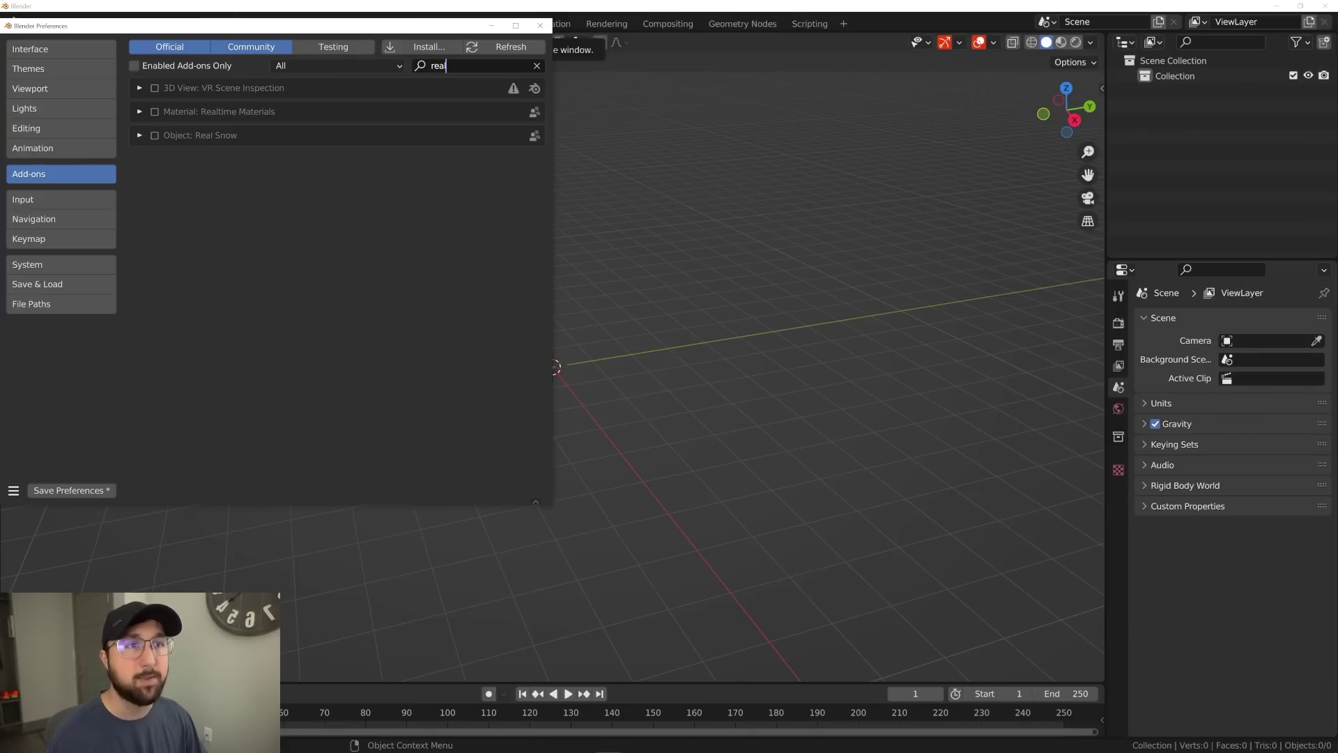
pyautogui.click(154, 111)
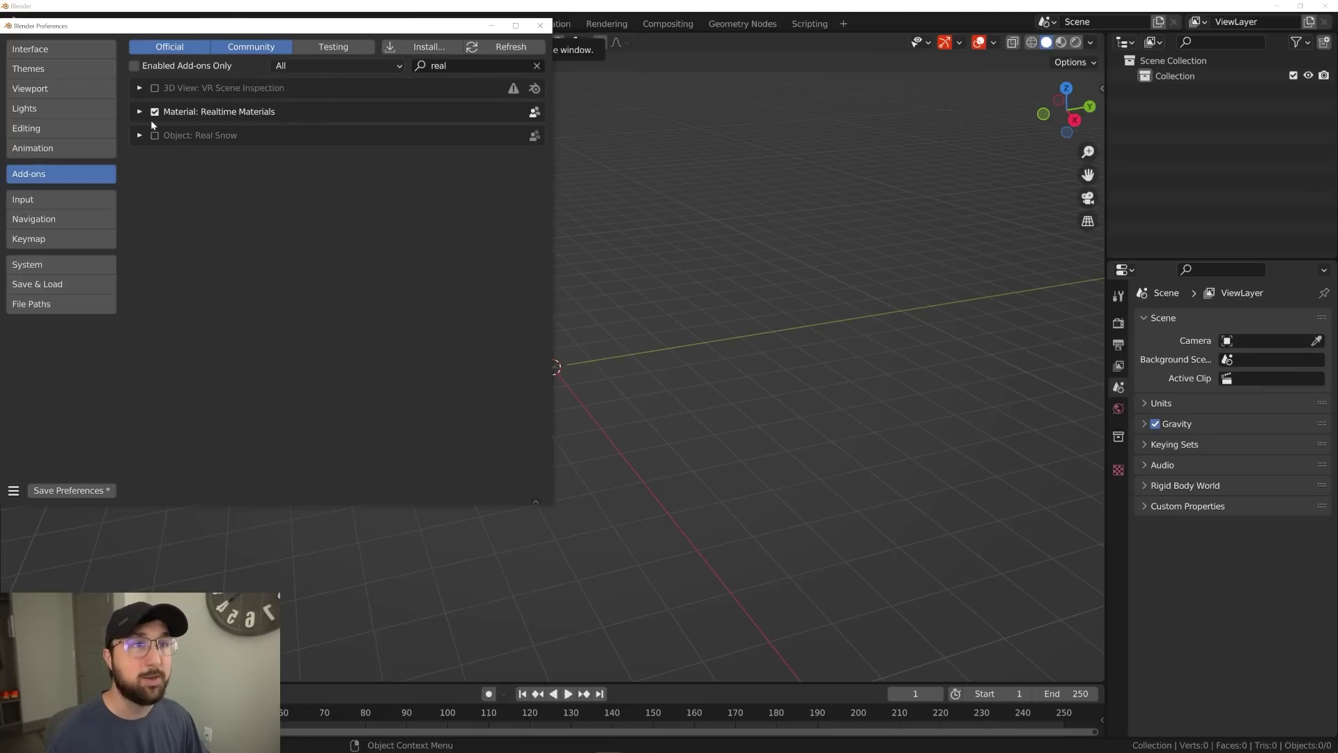
pyautogui.click(537, 66)
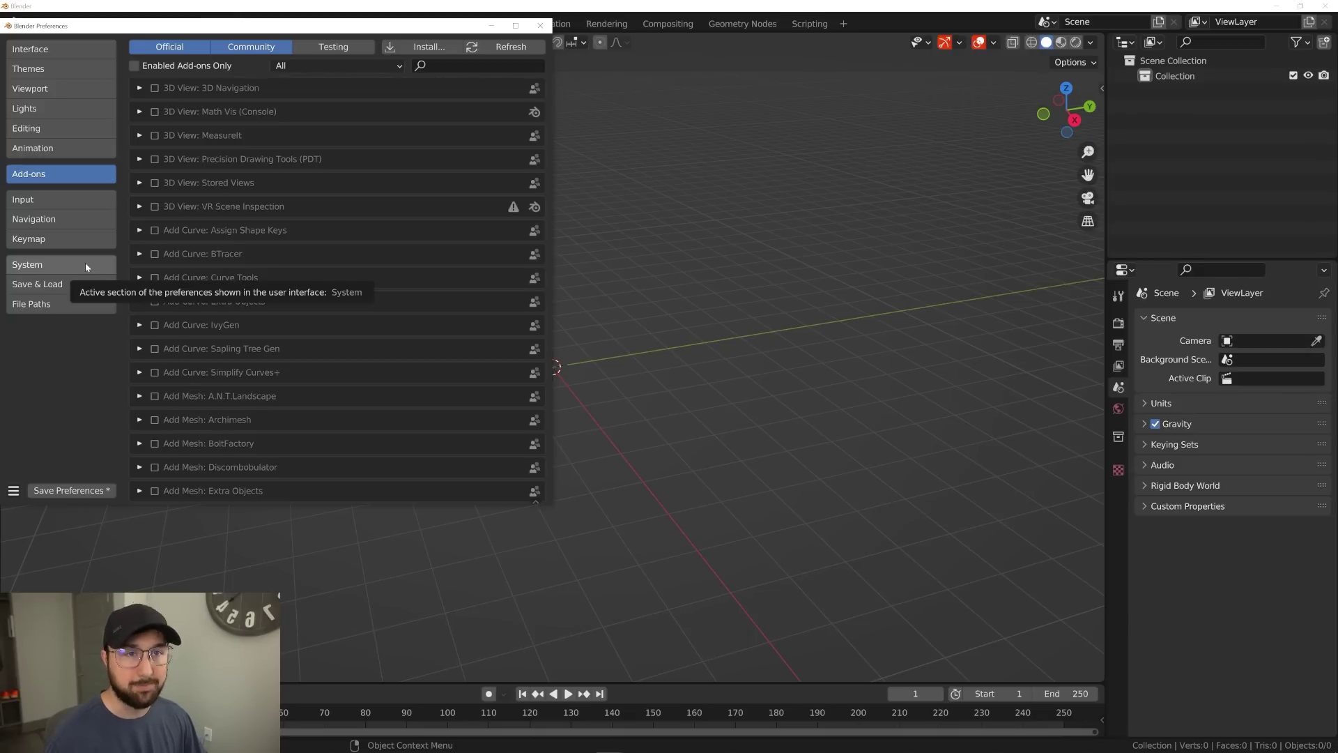
# - Set the default F-Curve keyframe interpolation to Linear in Animation preferences
pyautogui.click(69, 146)
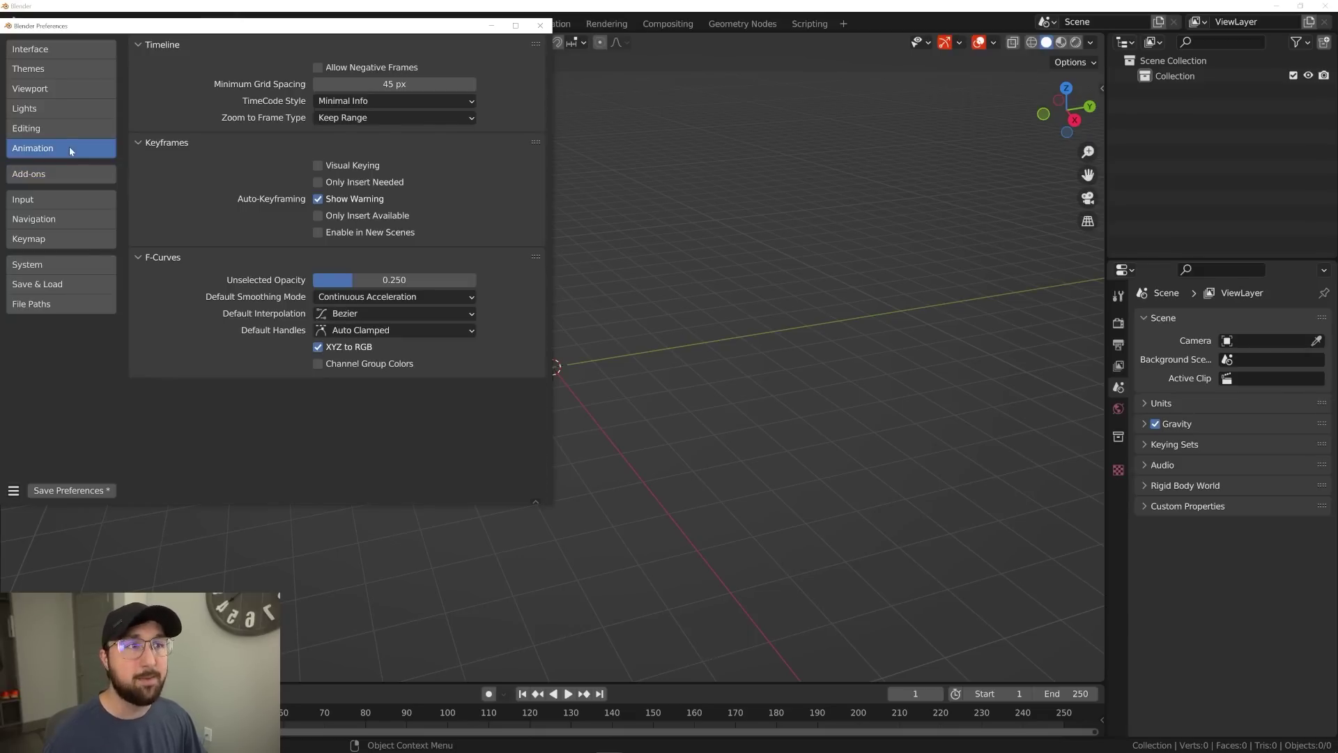
pyautogui.click(322, 315)
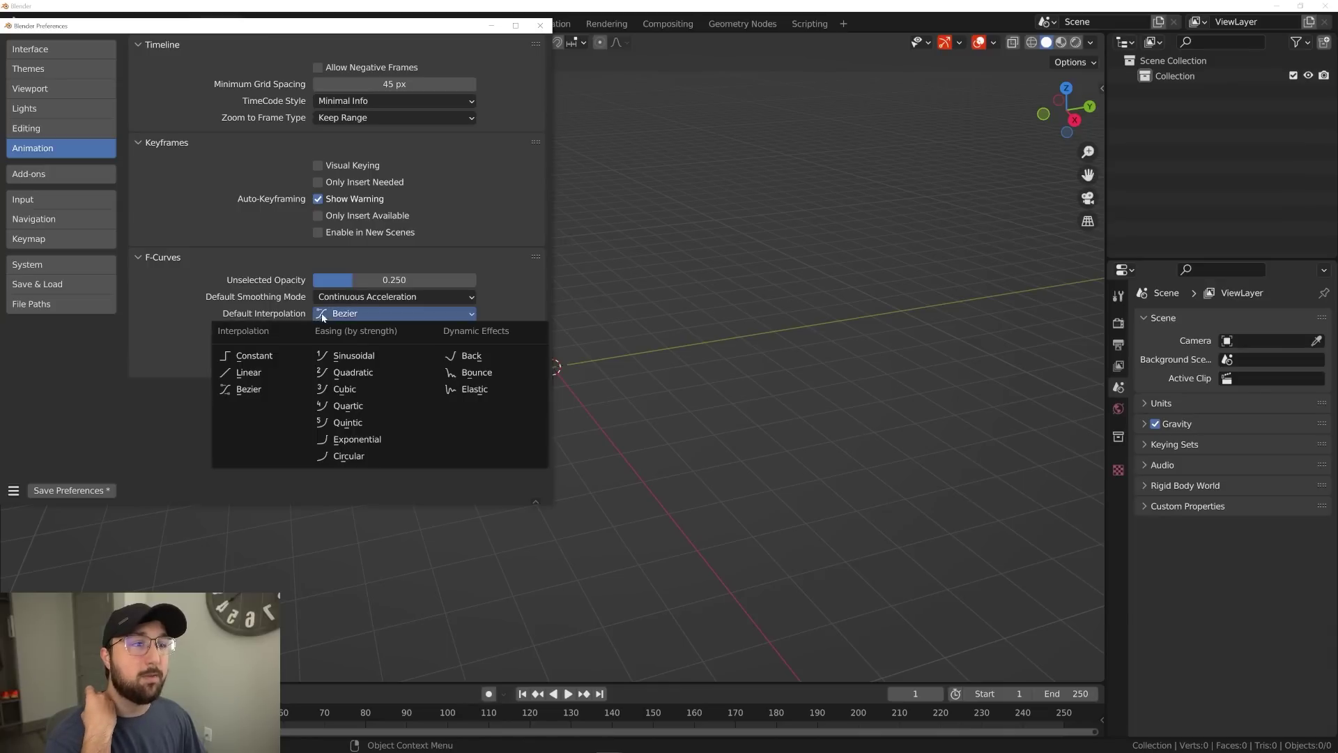
pyautogui.click(261, 374)
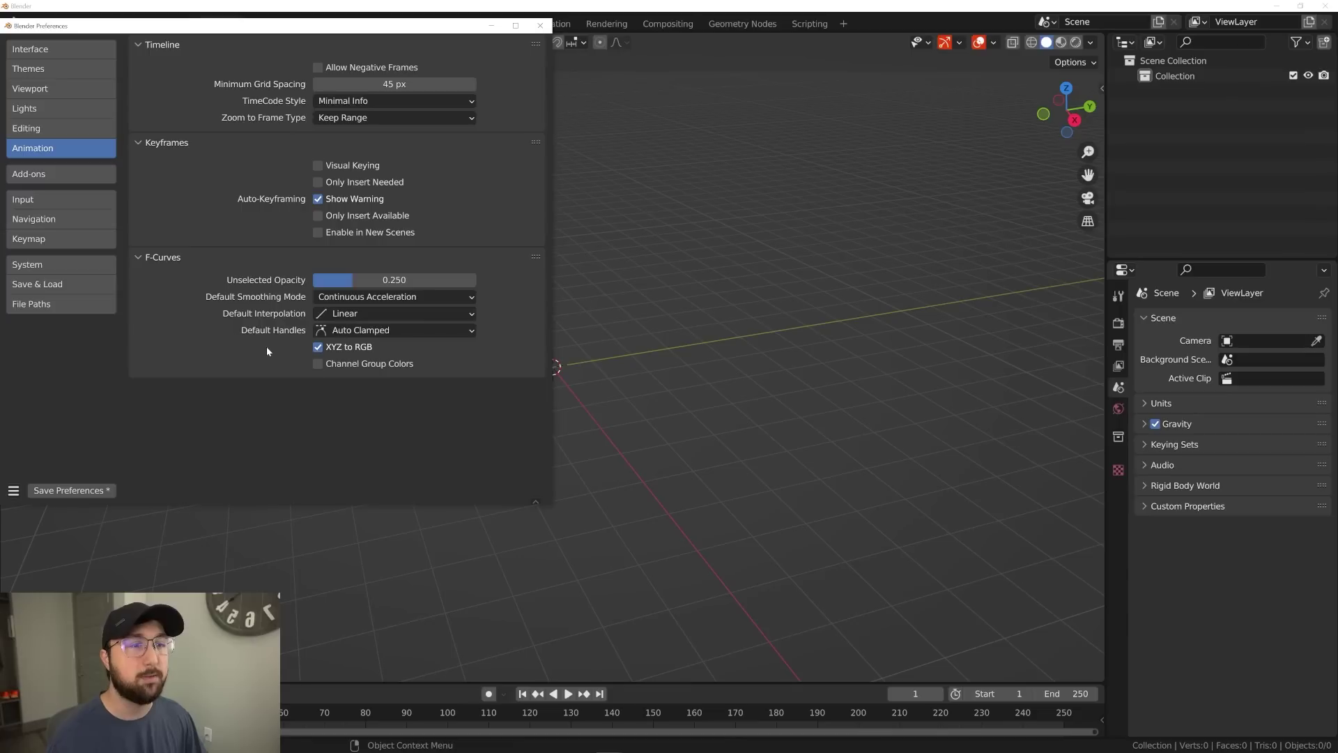
pyautogui.click(369, 317)
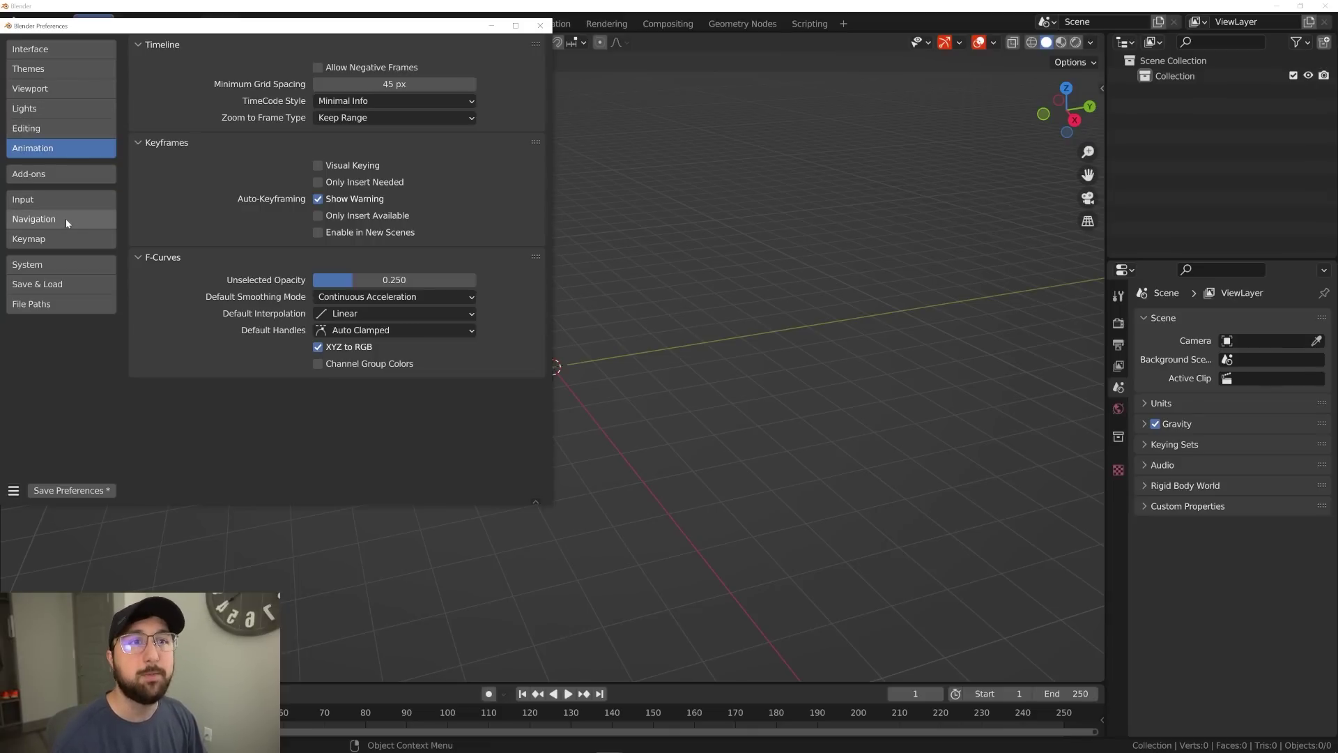
pyautogui.click(65, 269)
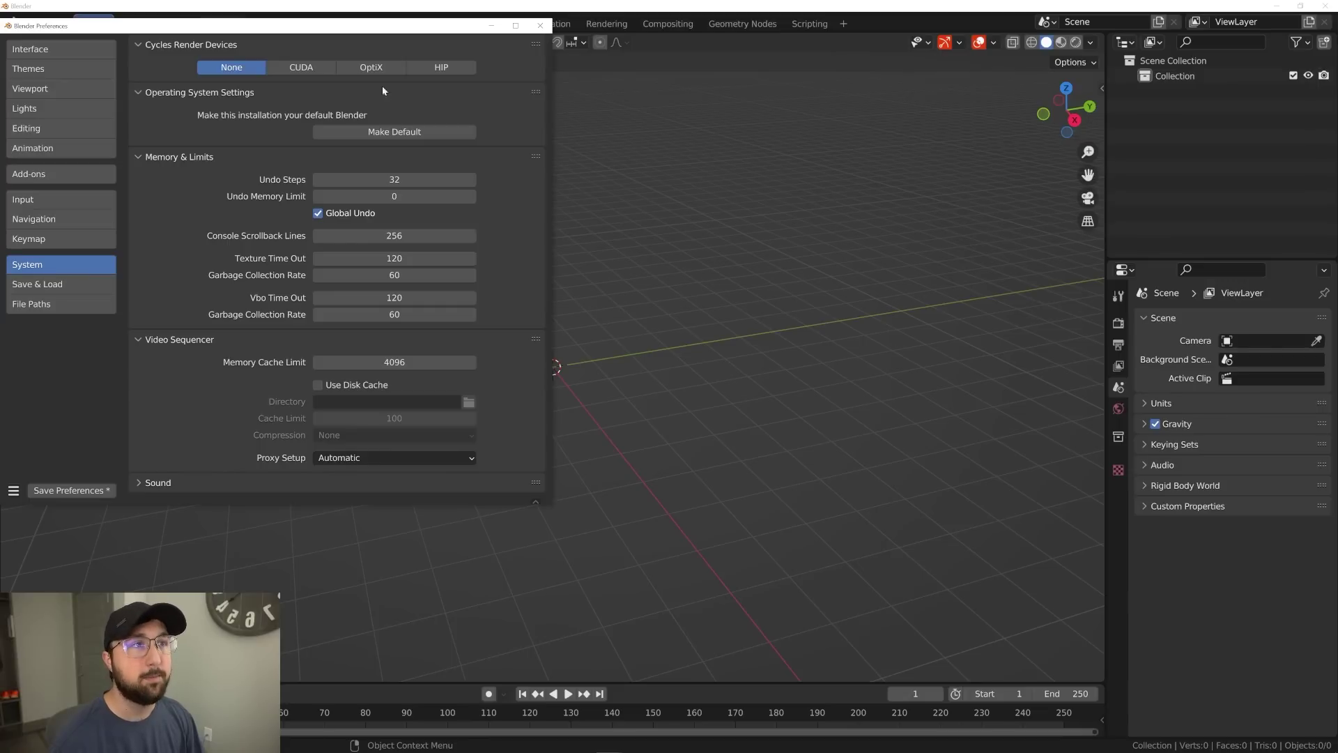
# - Set Cycles Render Devices to OptiX with both GPU and CPU, then close Preferences
pyautogui.click(372, 68)
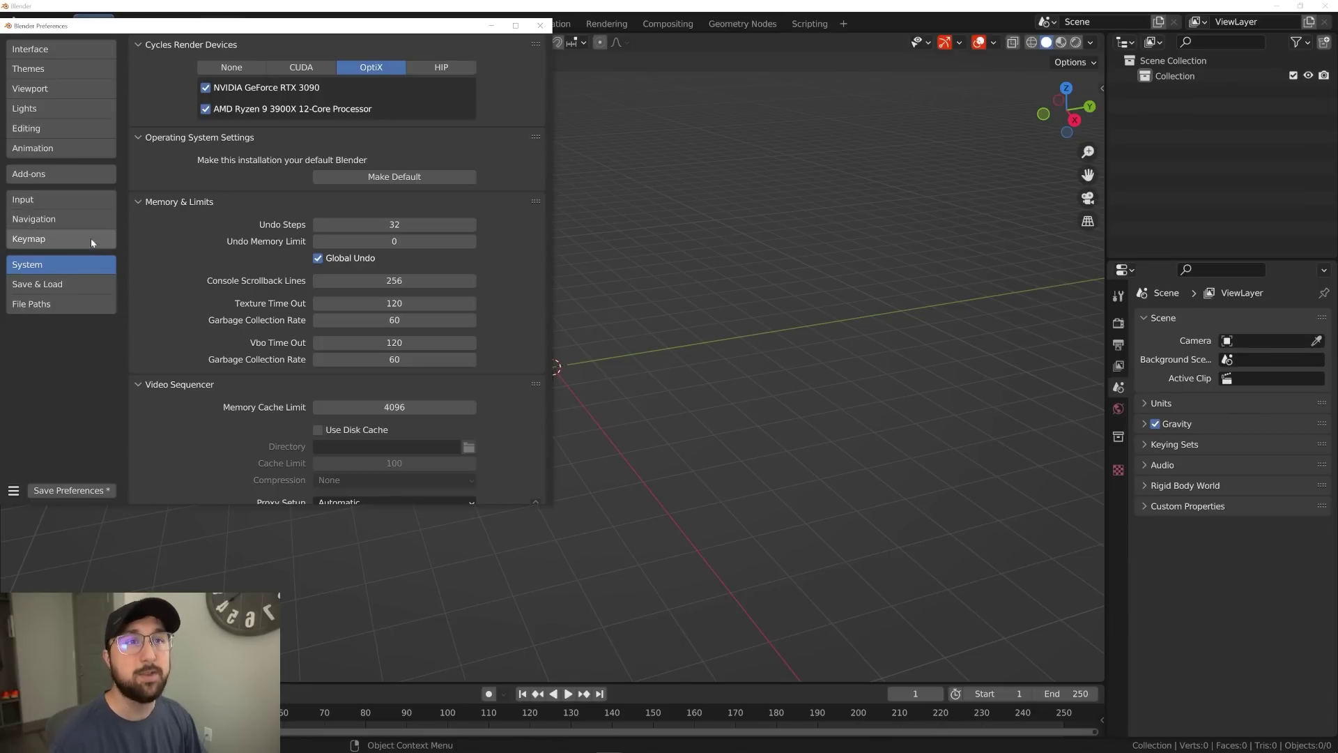
pyautogui.click(959, 307)
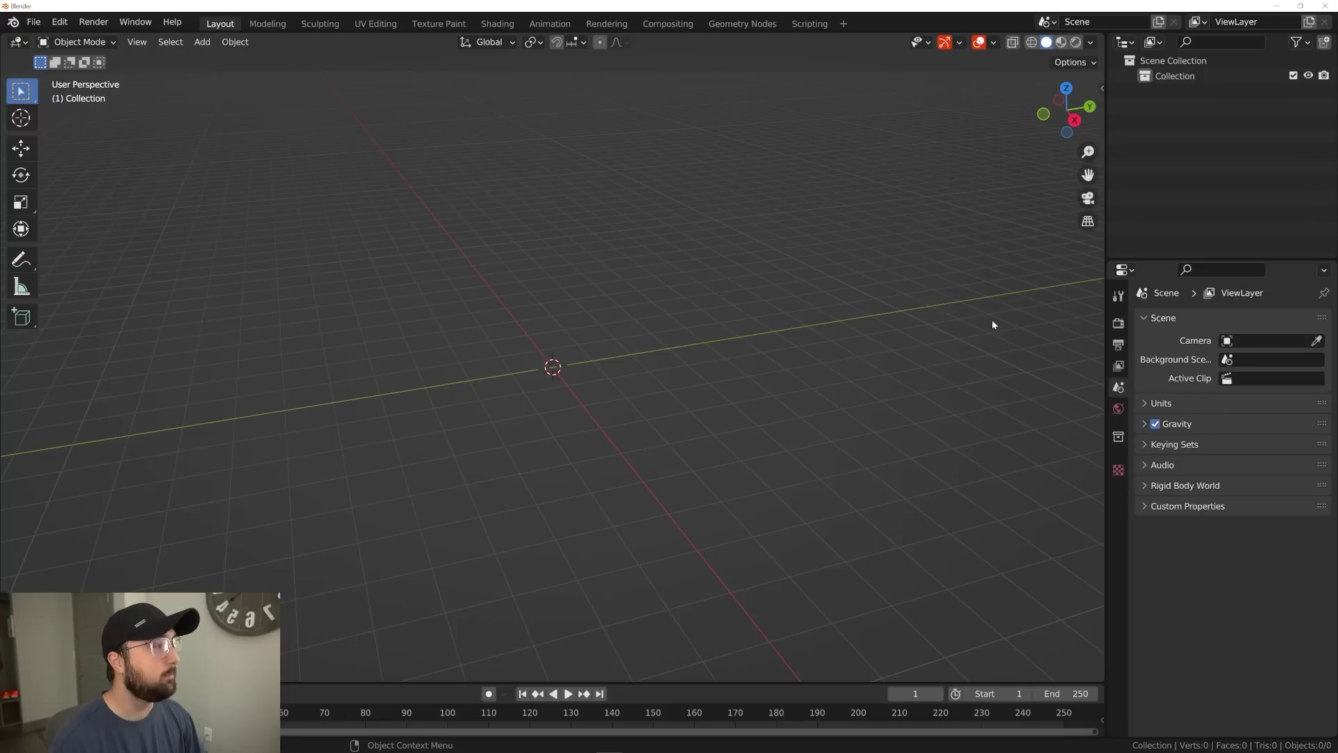
# - Enable Ambient Occlusion, Bloom, Screen Space Reflections and Motion Blur, with SSR Trace Precision 1.000
pyautogui.click(1115, 324)
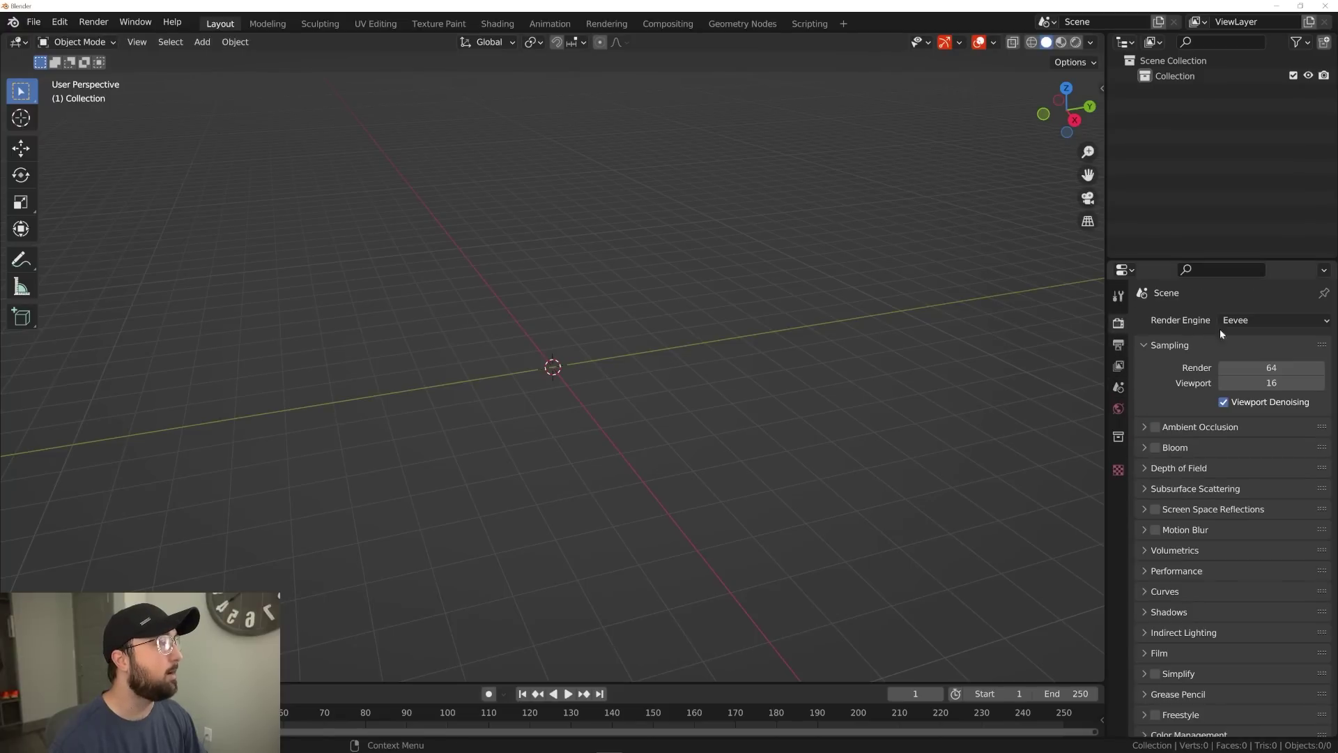
pyautogui.moveTo(1156, 427); pyautogui.dragTo(1158, 540)
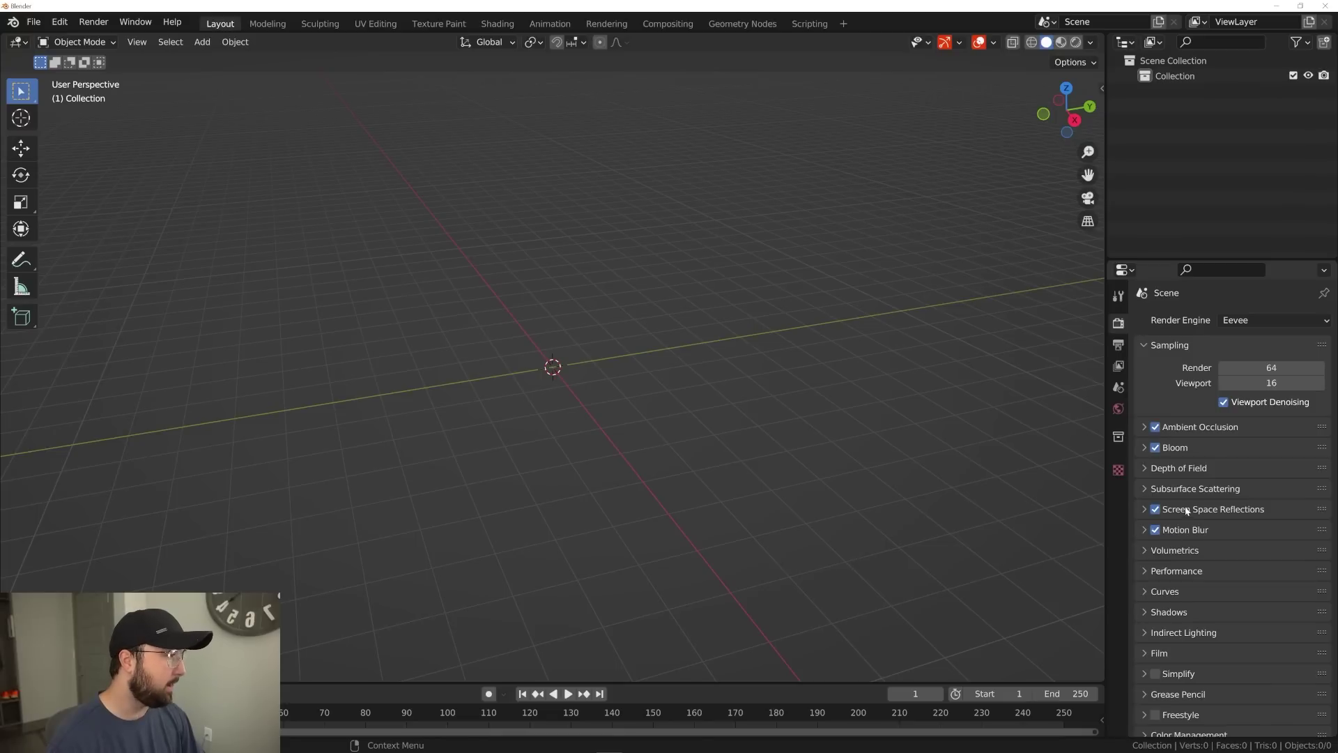
pyautogui.click(1182, 510)
pyautogui.moveTo(1226, 565); pyautogui.dragTo(1310, 565)
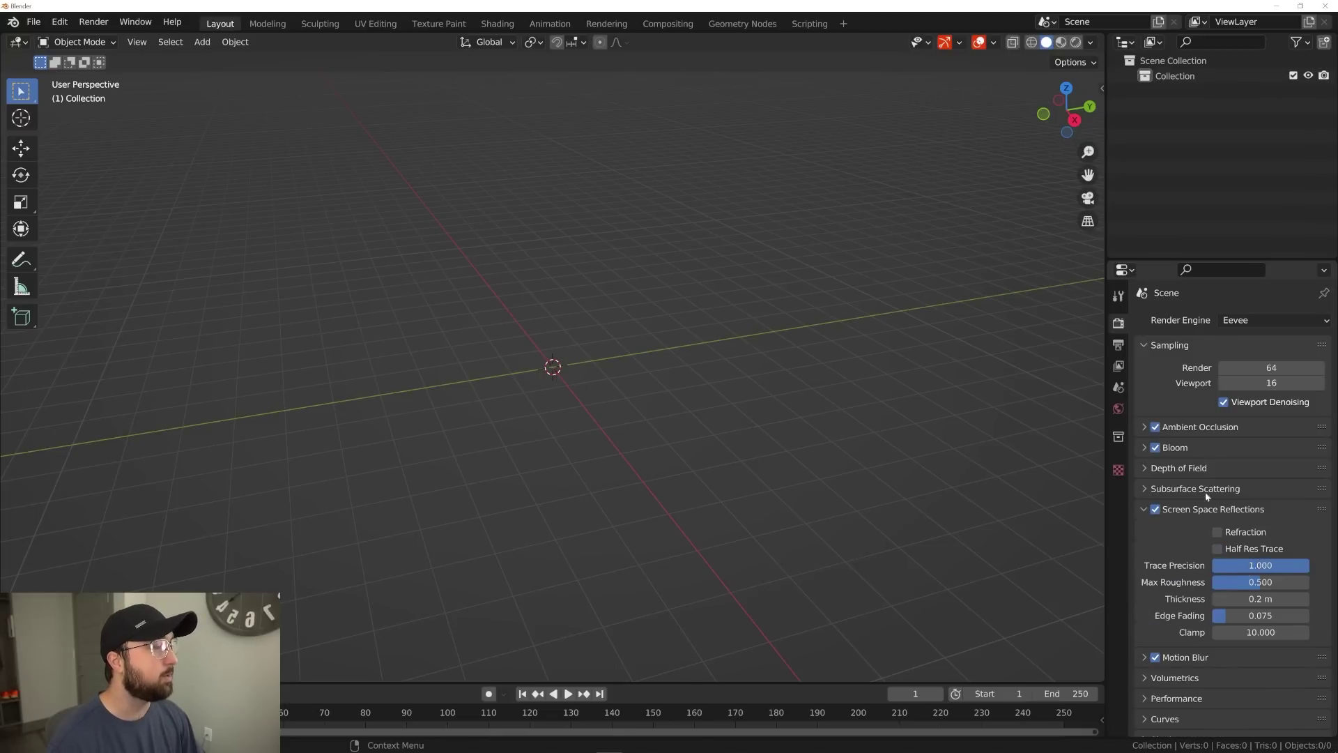
pyautogui.click(1187, 510)
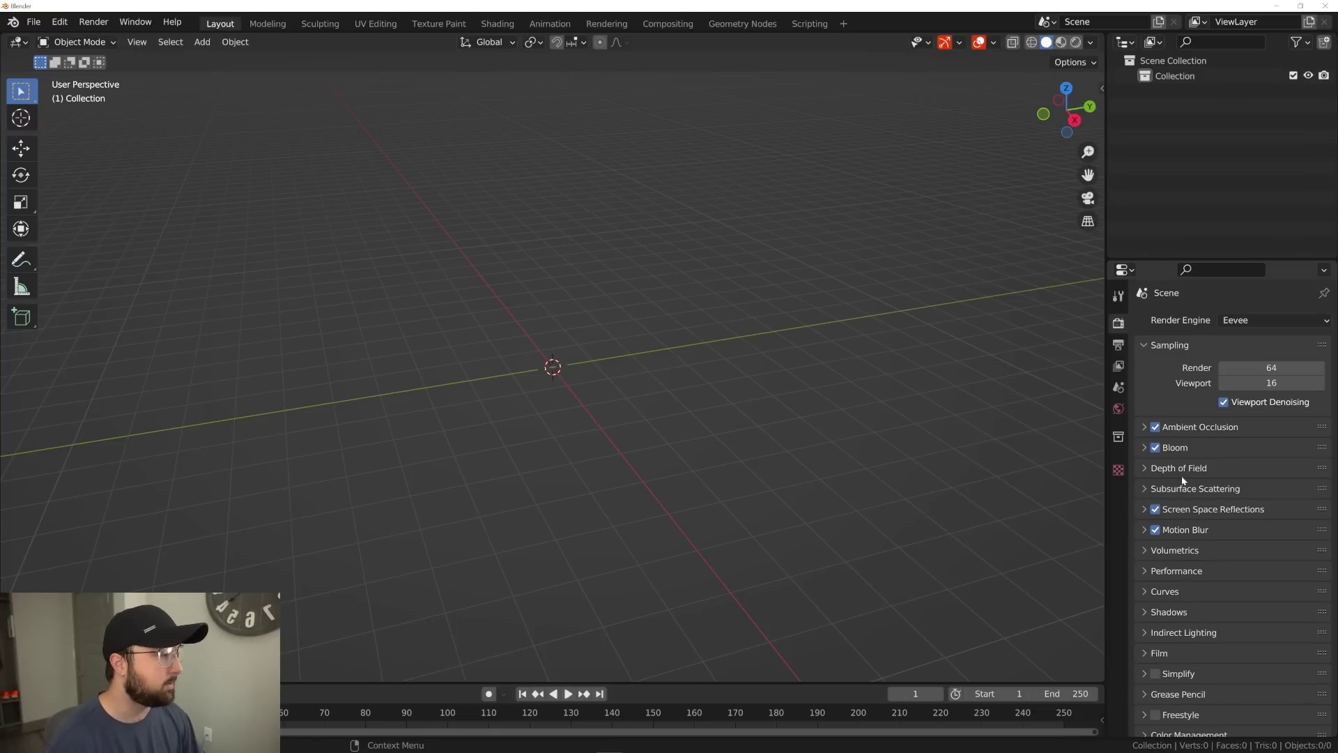
pyautogui.scroll(-1, 1237, 633)
# - Set the Color Management Look to High Contrast
pyautogui.click(1183, 727)
pyautogui.scroll(-5, 1210, 613)
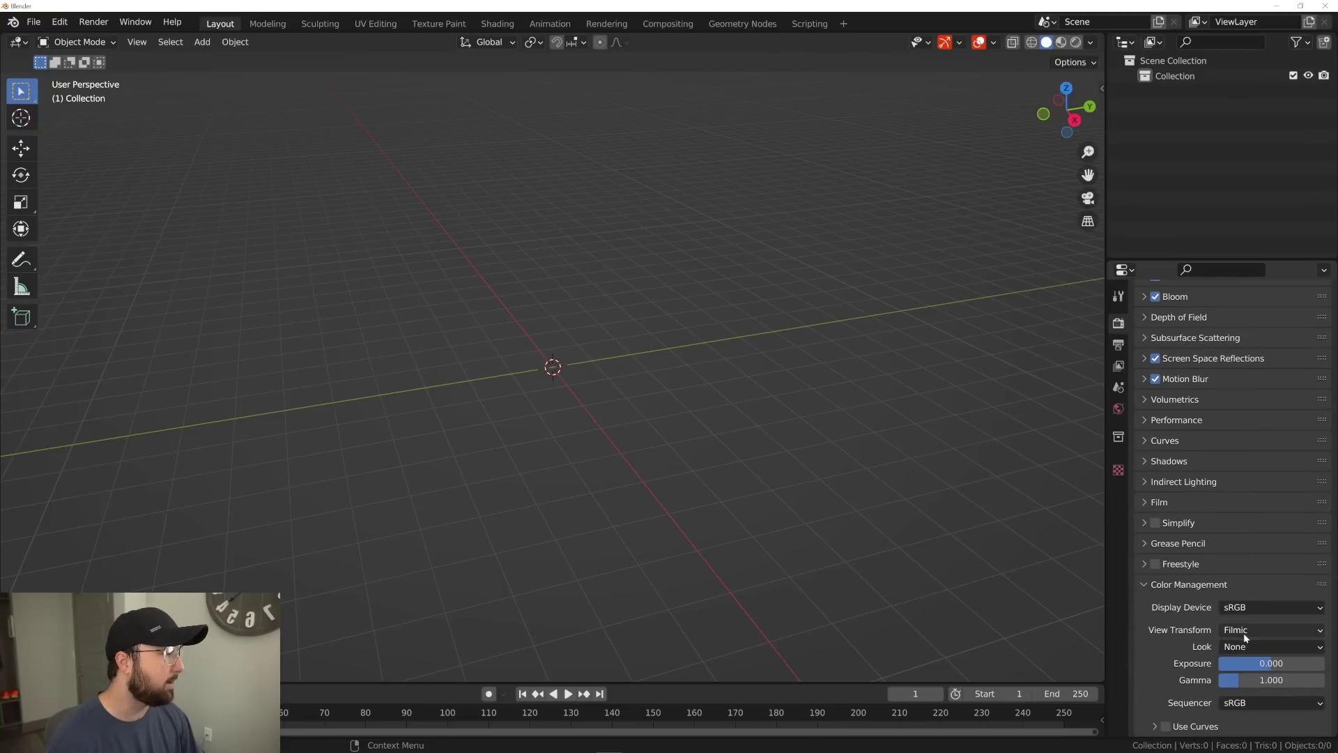
pyautogui.click(1240, 644)
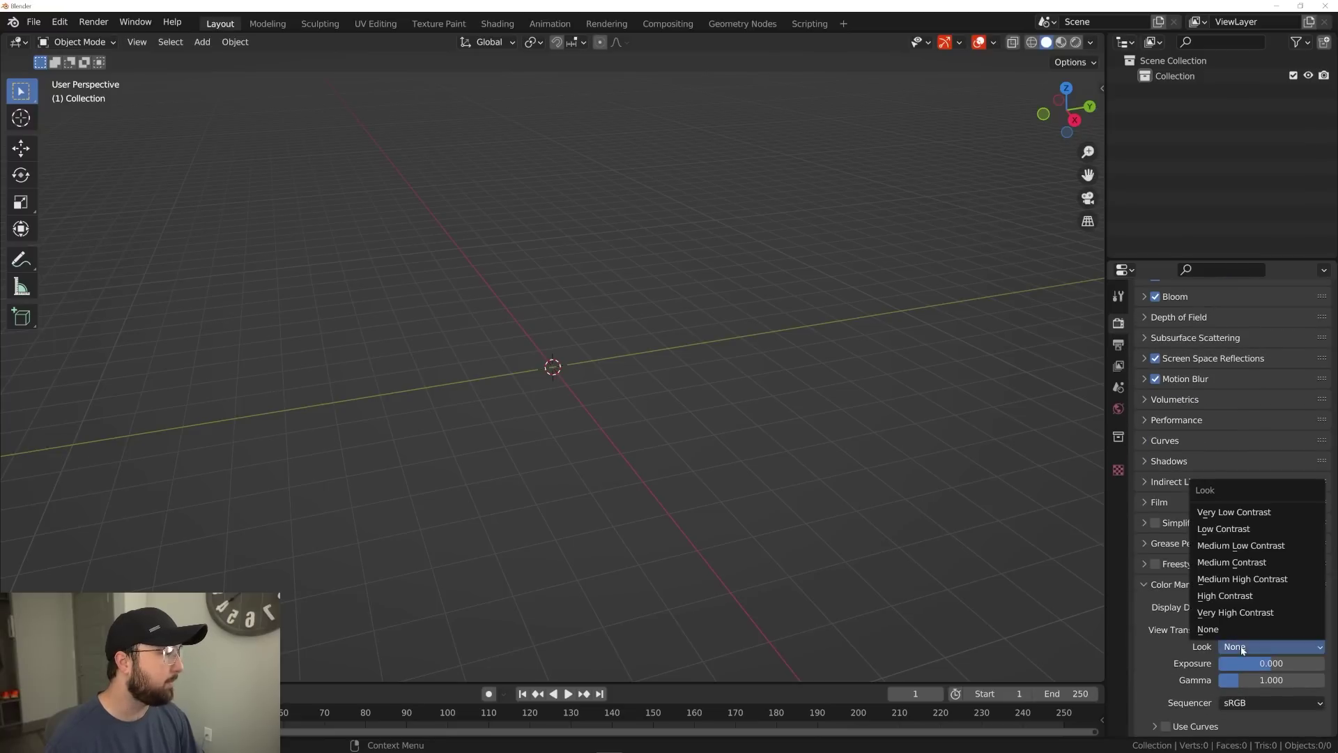
pyautogui.click(1229, 594)
pyautogui.click(1187, 586)
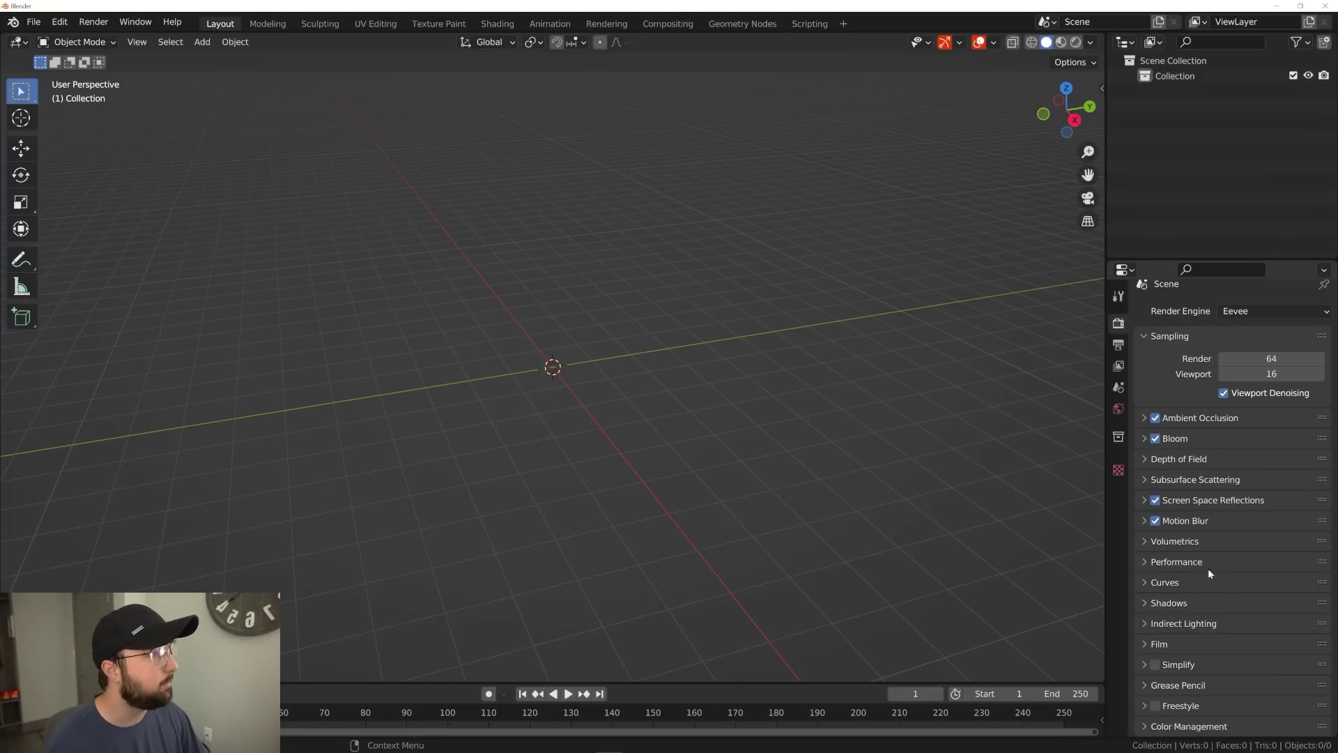
pyautogui.scroll(1, 1171, 508)
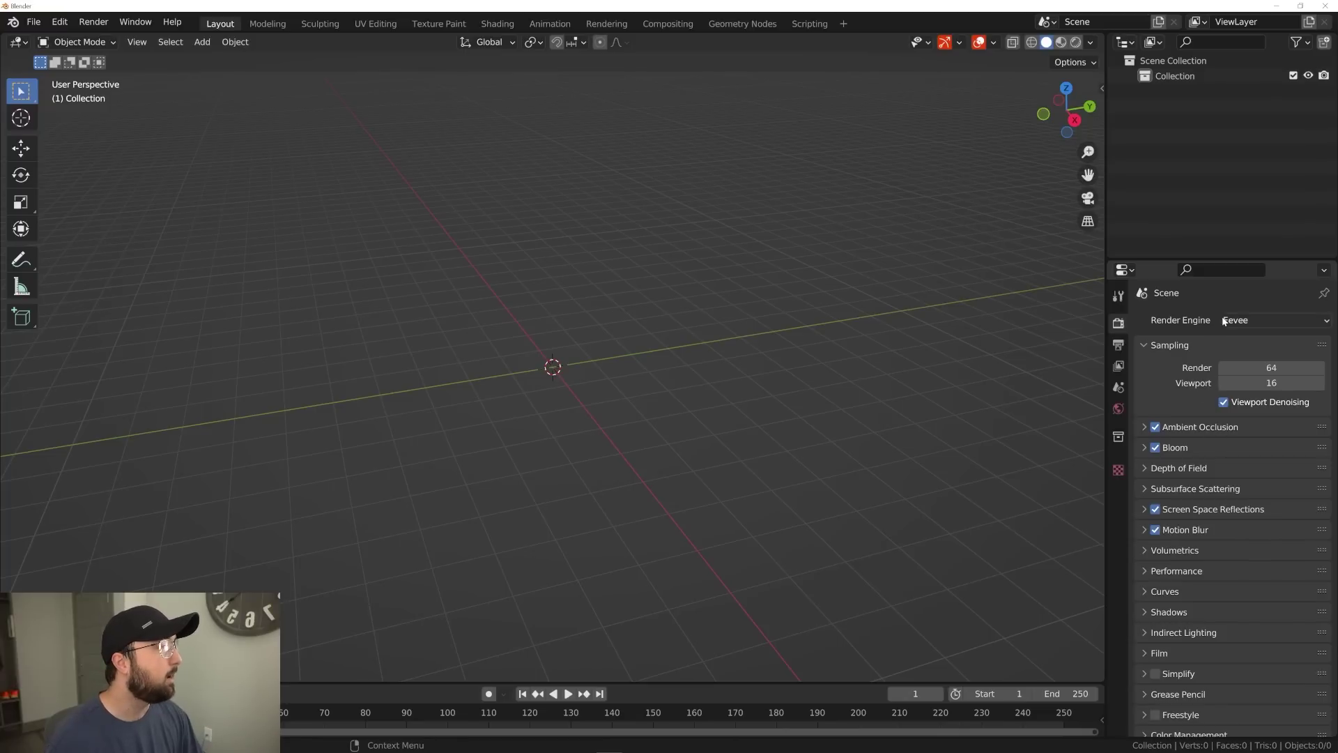
# - Switch the render engine to Cycles on GPU Compute with viewport Max Samples 32
pyautogui.click(1265, 320)
pyautogui.click(1259, 373)
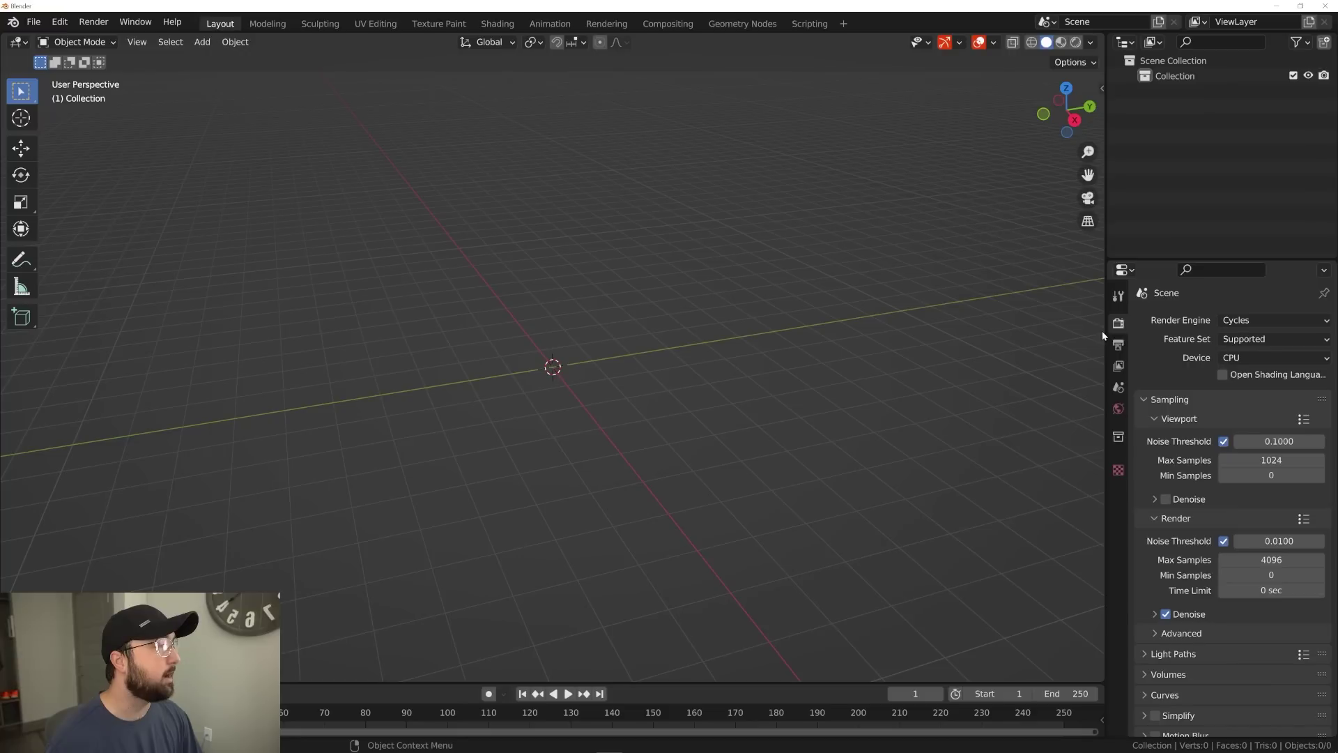
pyautogui.click(1240, 358)
pyautogui.click(1243, 394)
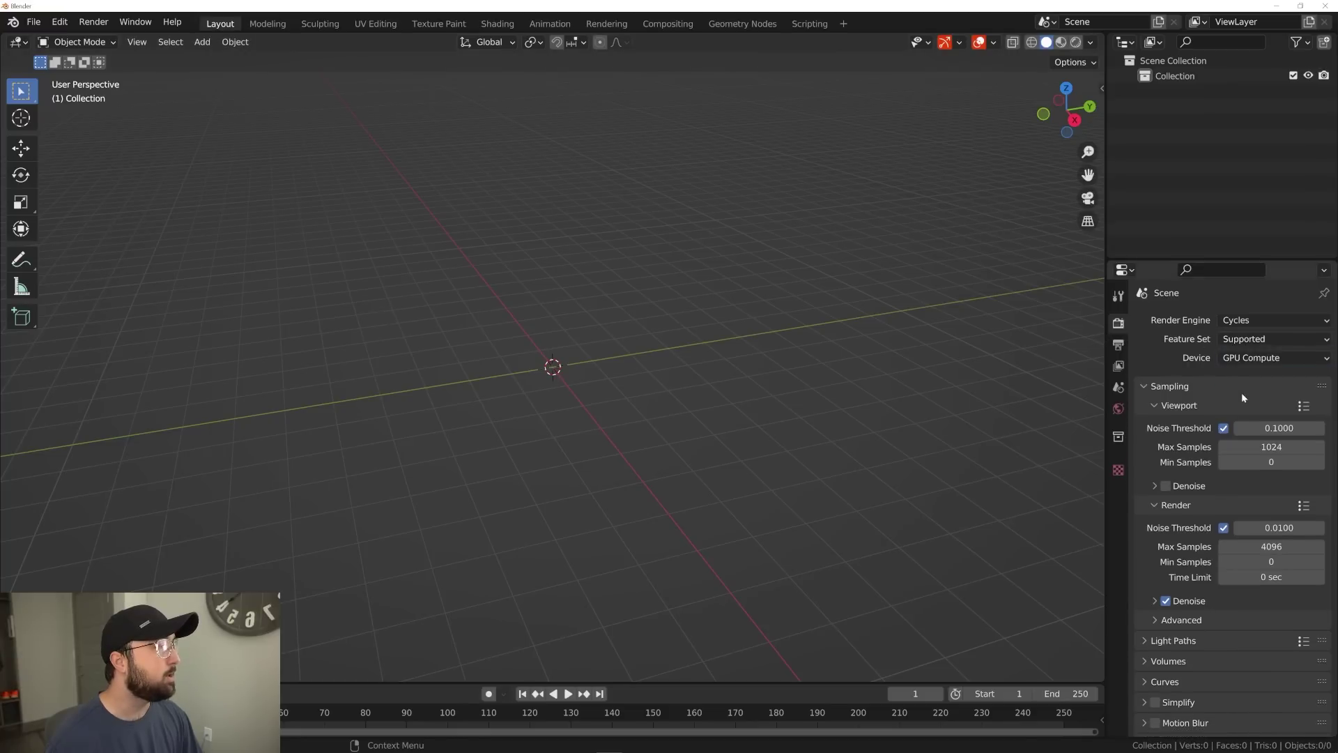
pyautogui.click(1227, 444)
pyautogui.write('32')
pyautogui.press('Return')
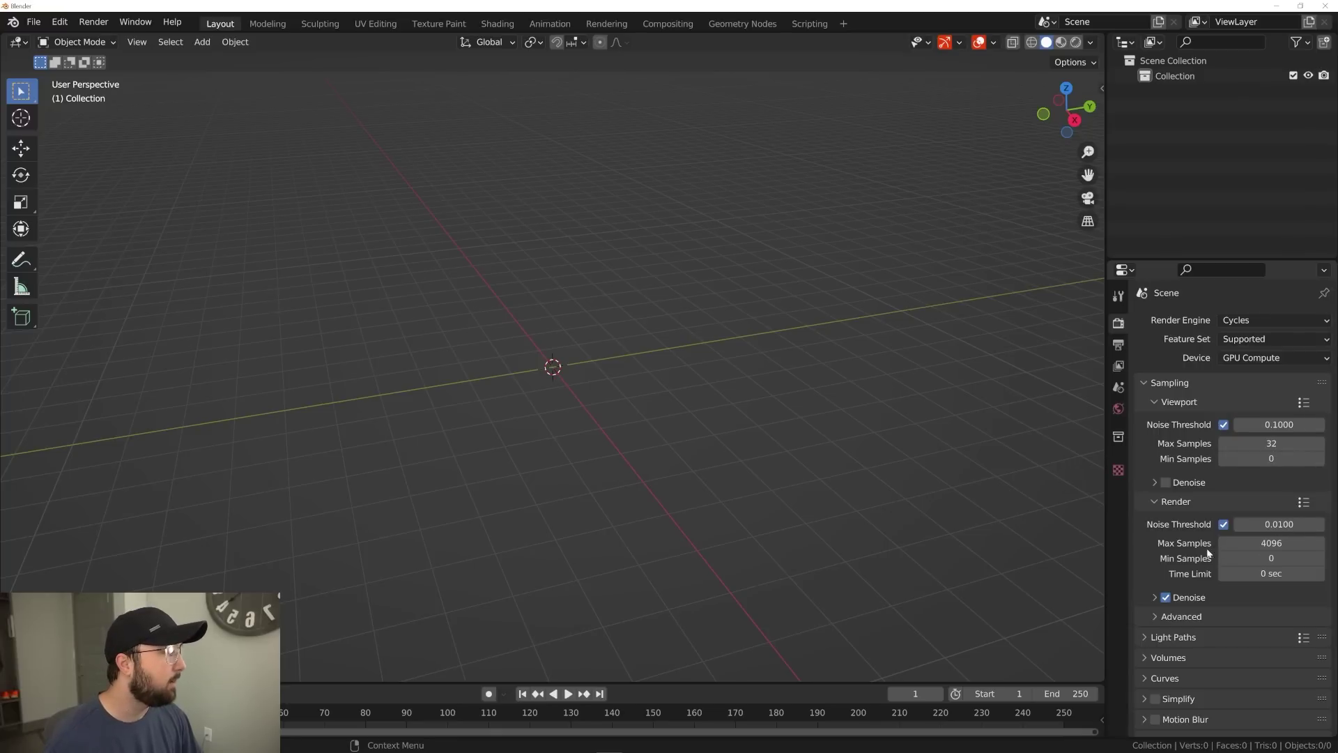
# - Set the render Max Samples to 300 and collapse the Render sampling subpanel
pyautogui.click(1248, 543)
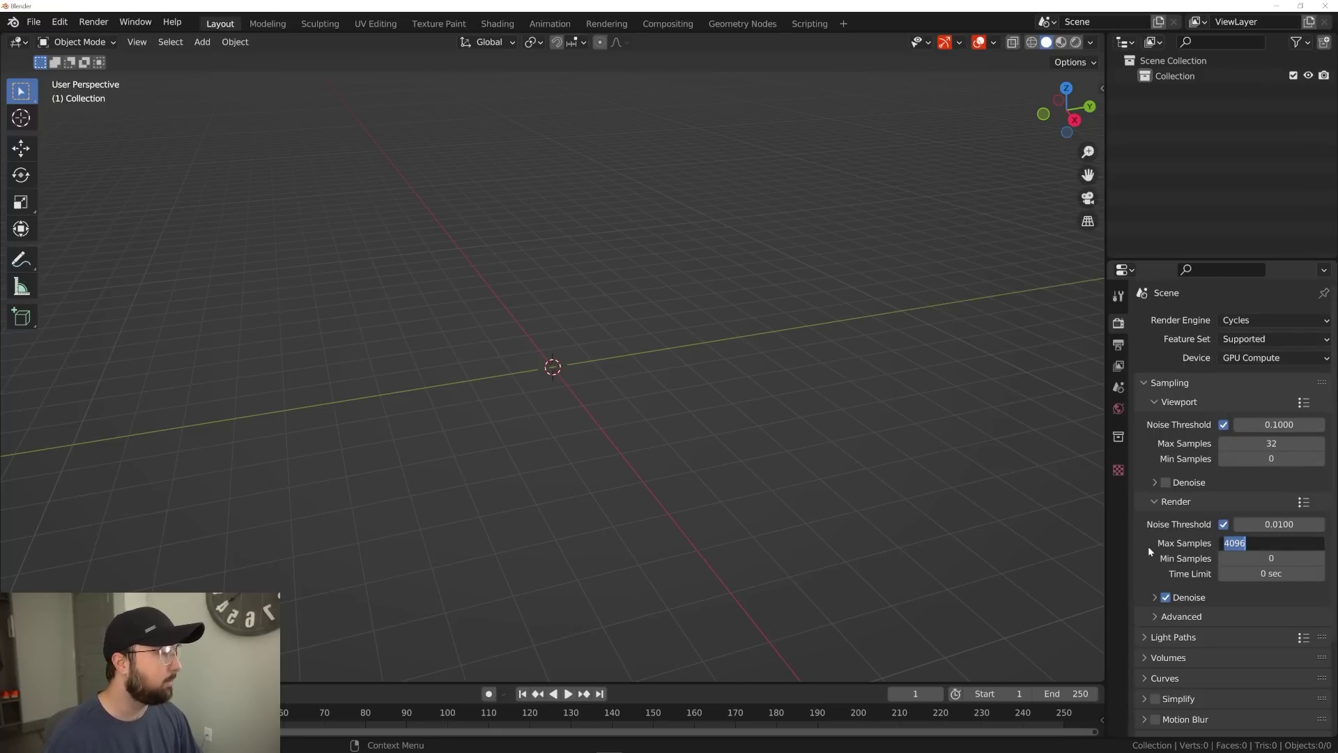
pyautogui.press('Return')
pyautogui.click(1266, 543)
pyautogui.write('300')
pyautogui.press('Return')
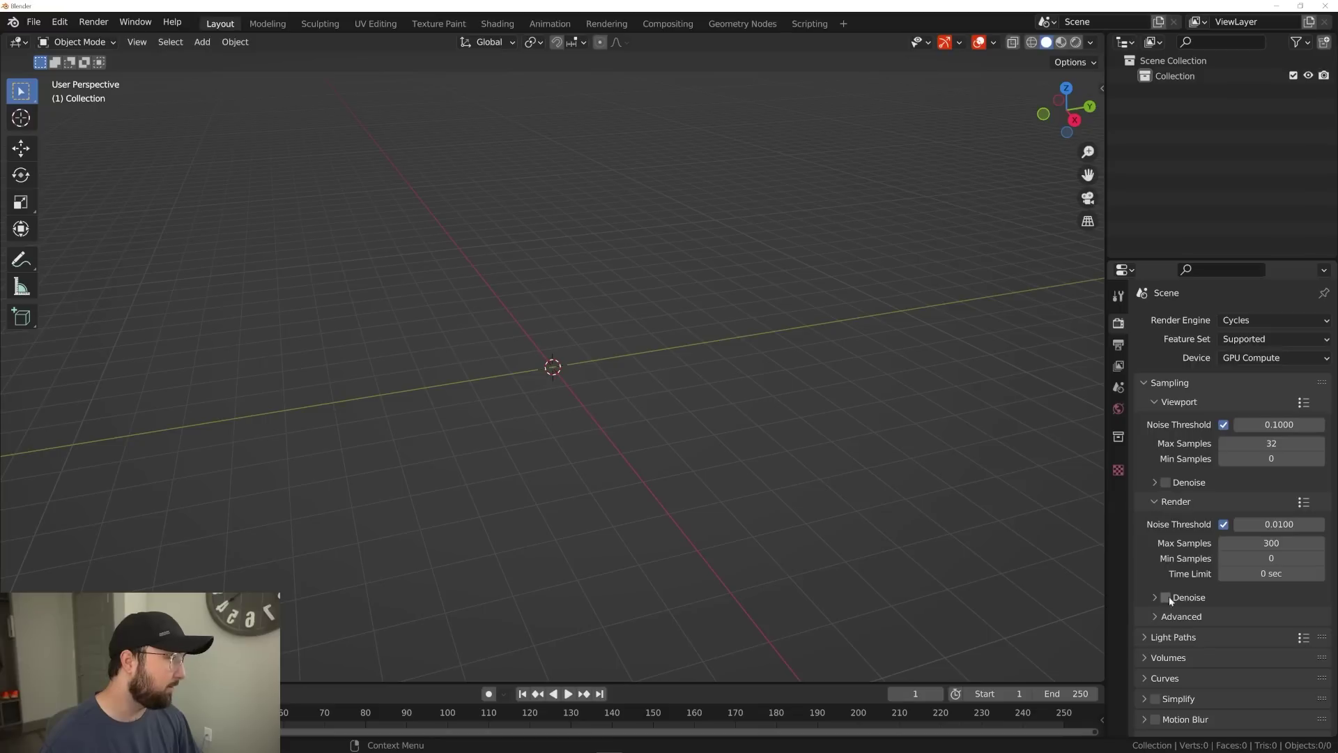
pyautogui.click(1174, 502)
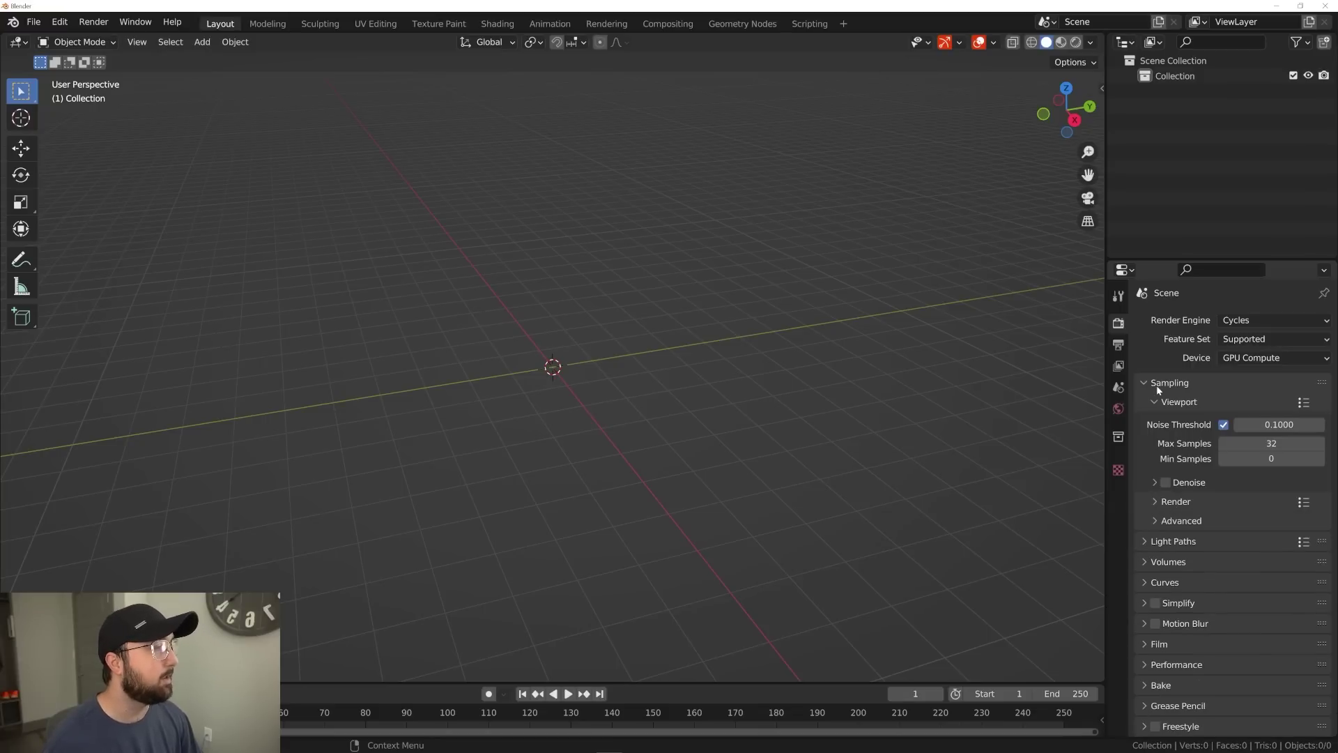
# - Expand Light Paths and set all six Max Bounces values to 1 at once
pyautogui.scroll(-1, 1203, 643)
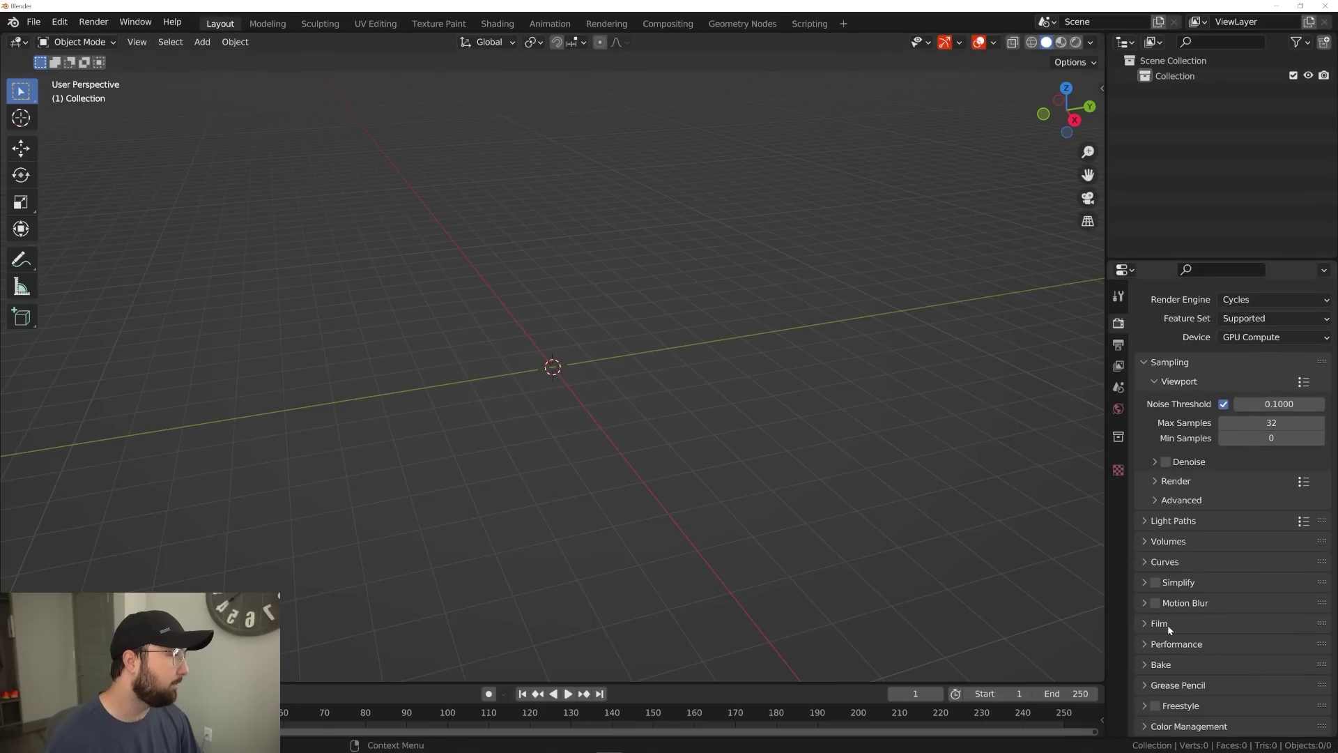
pyautogui.click(1195, 644)
pyautogui.scroll(-2, 1187, 646)
pyautogui.scroll(1, 1212, 628)
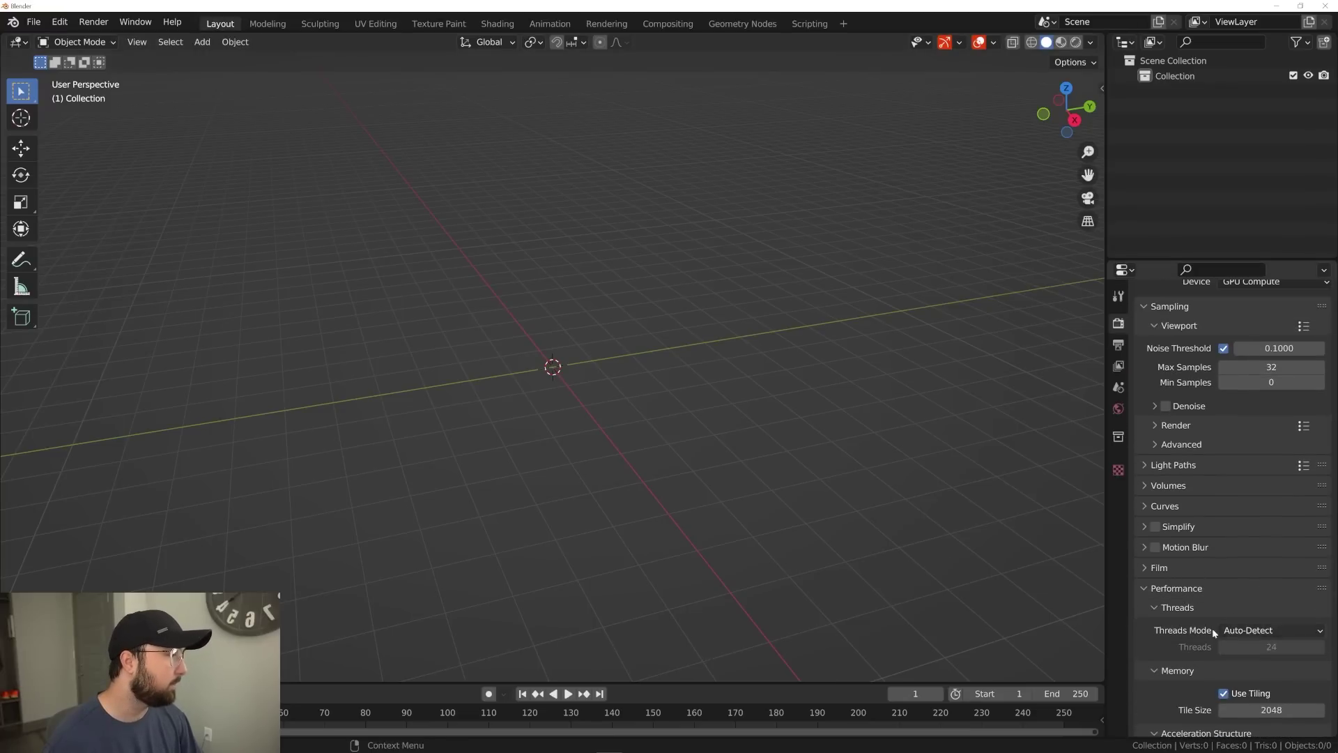
pyautogui.click(1178, 589)
pyautogui.click(1178, 518)
pyautogui.scroll(-4, 1240, 502)
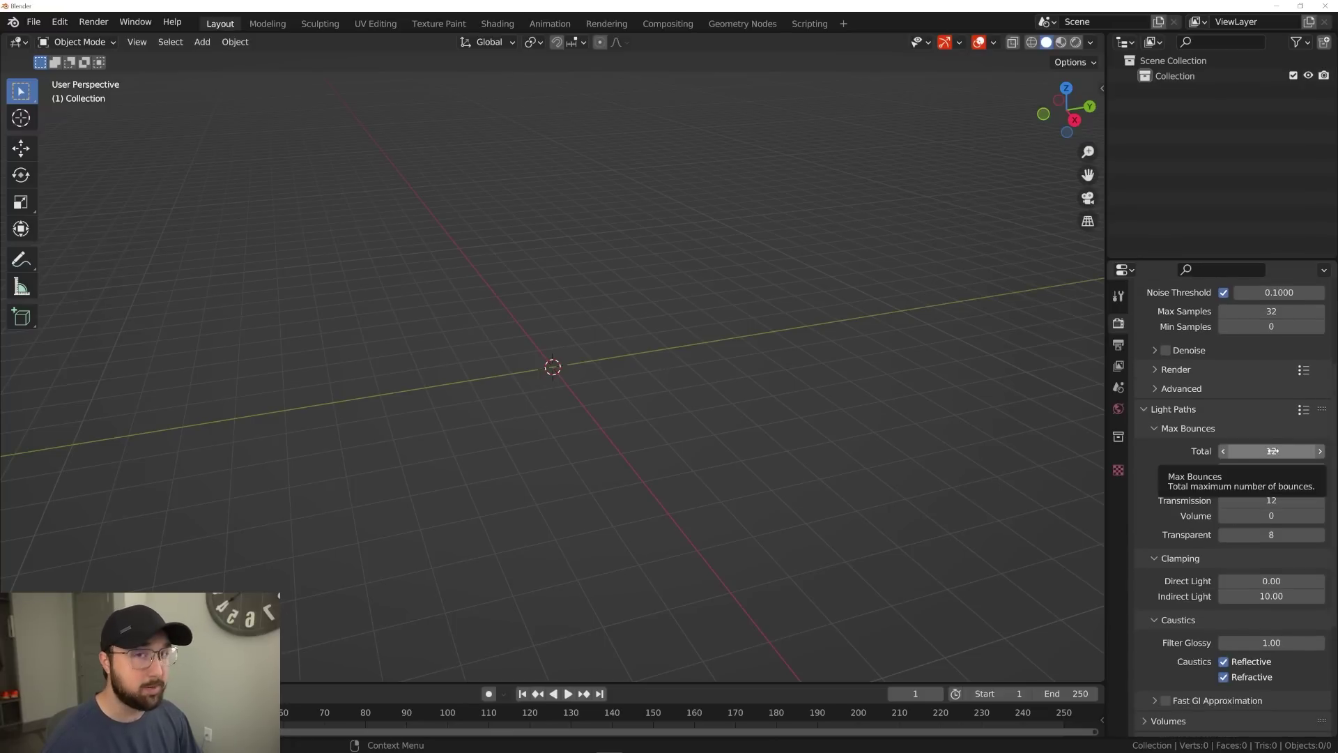
pyautogui.moveTo(1273, 451); pyautogui.dragTo(1273, 535)
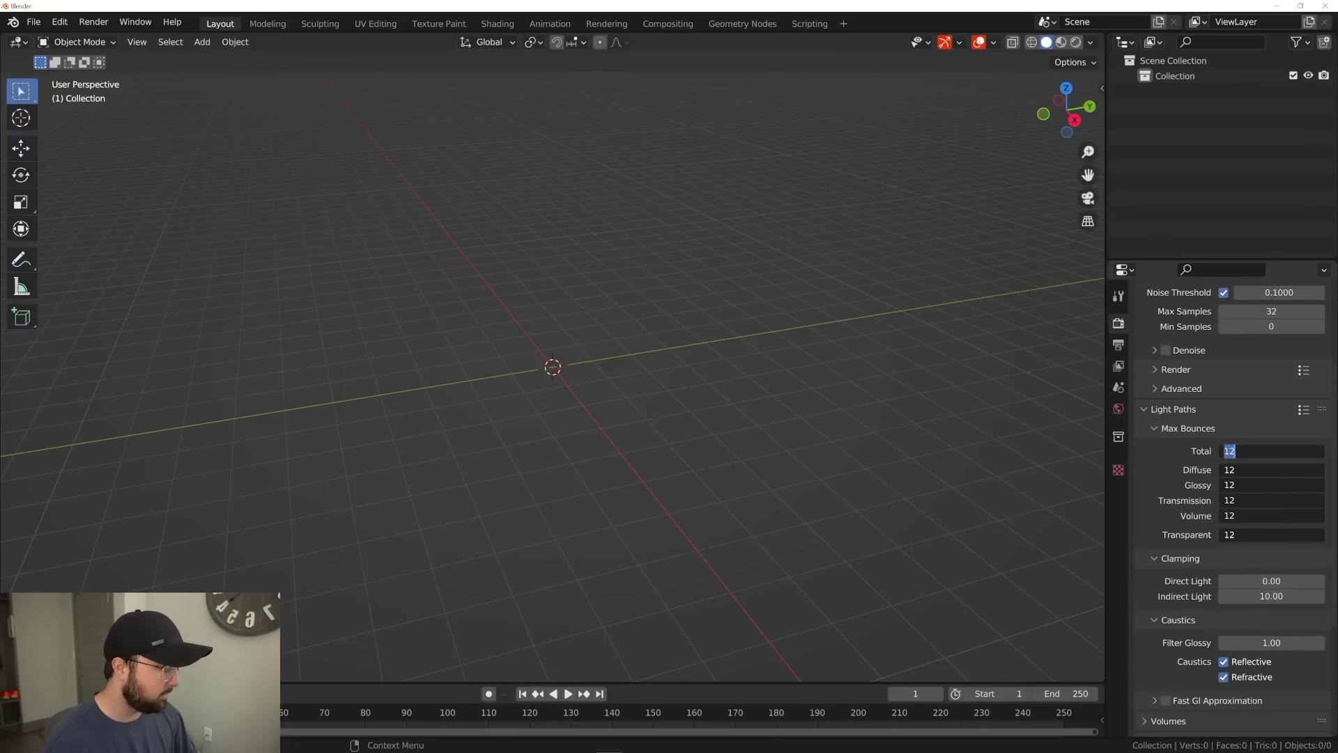
pyautogui.write('1')
pyautogui.press('Return')
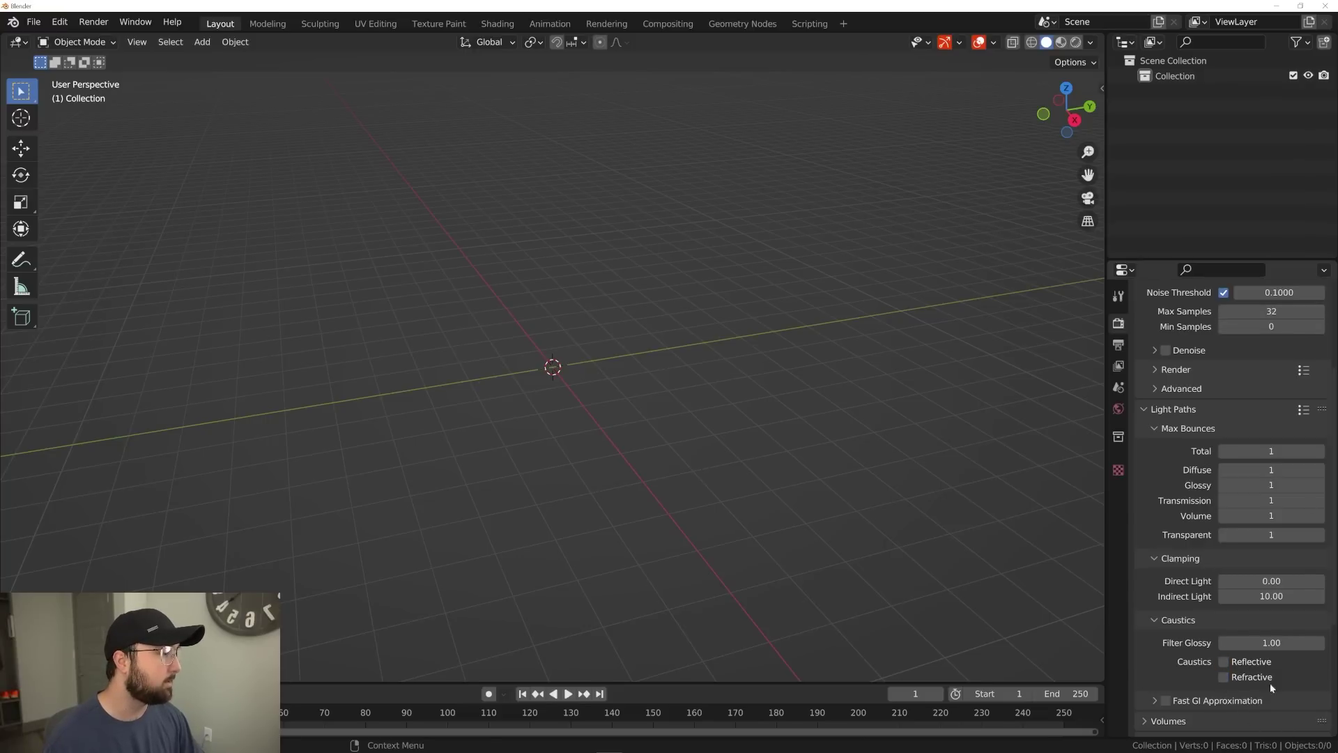
# - Turn off reflective caustics, keeping the Total max bounces at 1
pyautogui.click(1223, 661)
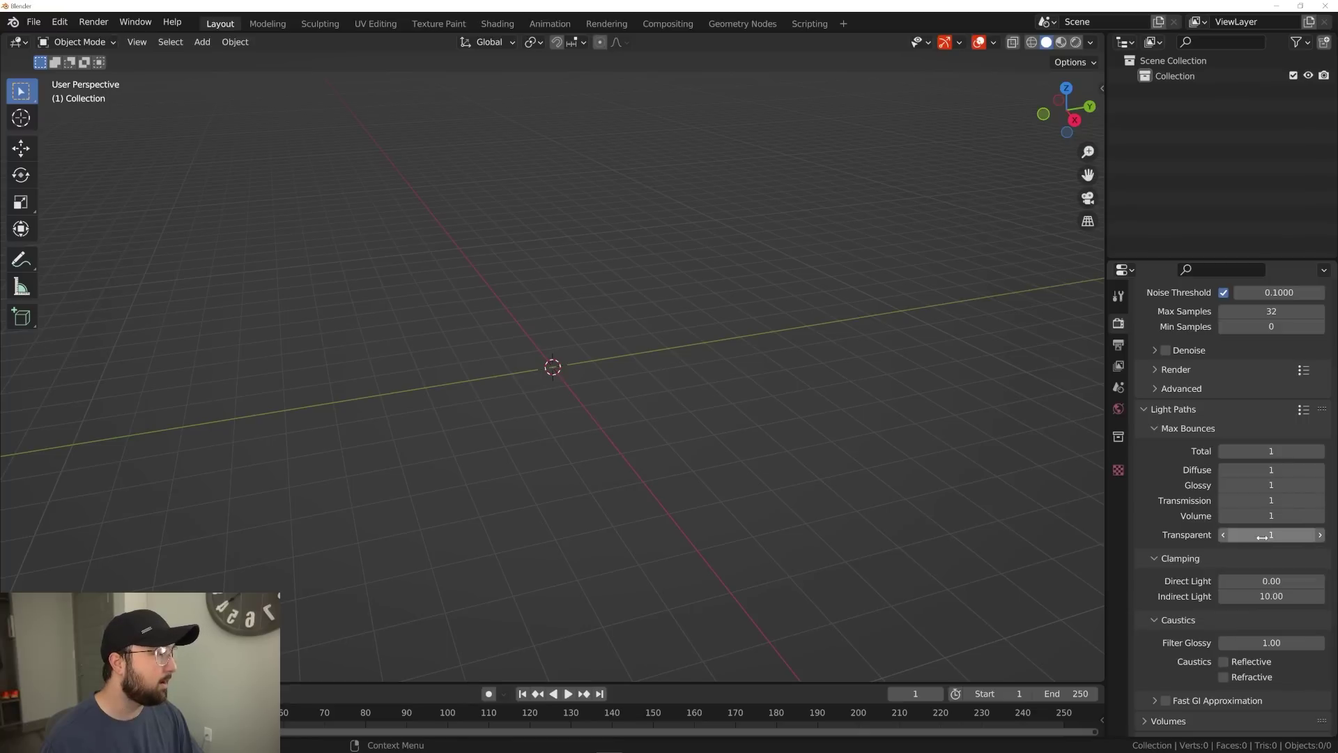
pyautogui.click(1270, 451)
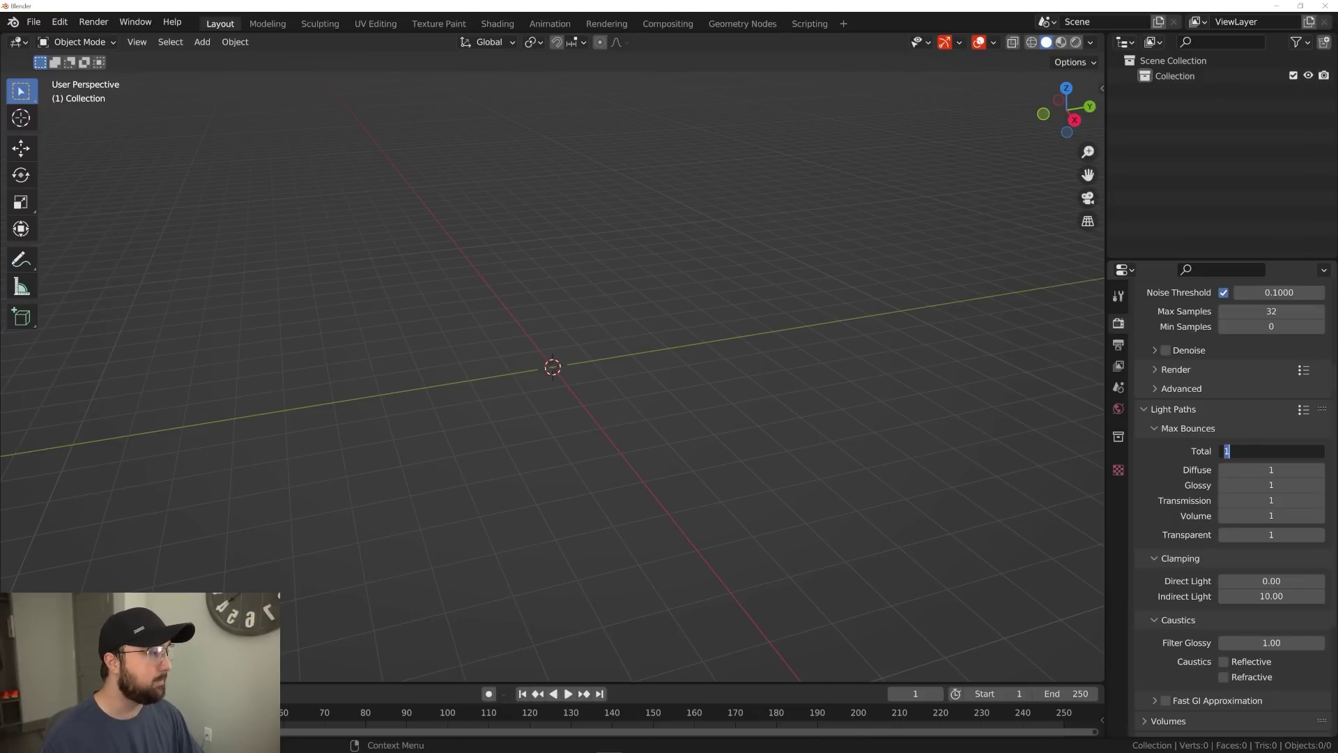
pyautogui.press('Return')
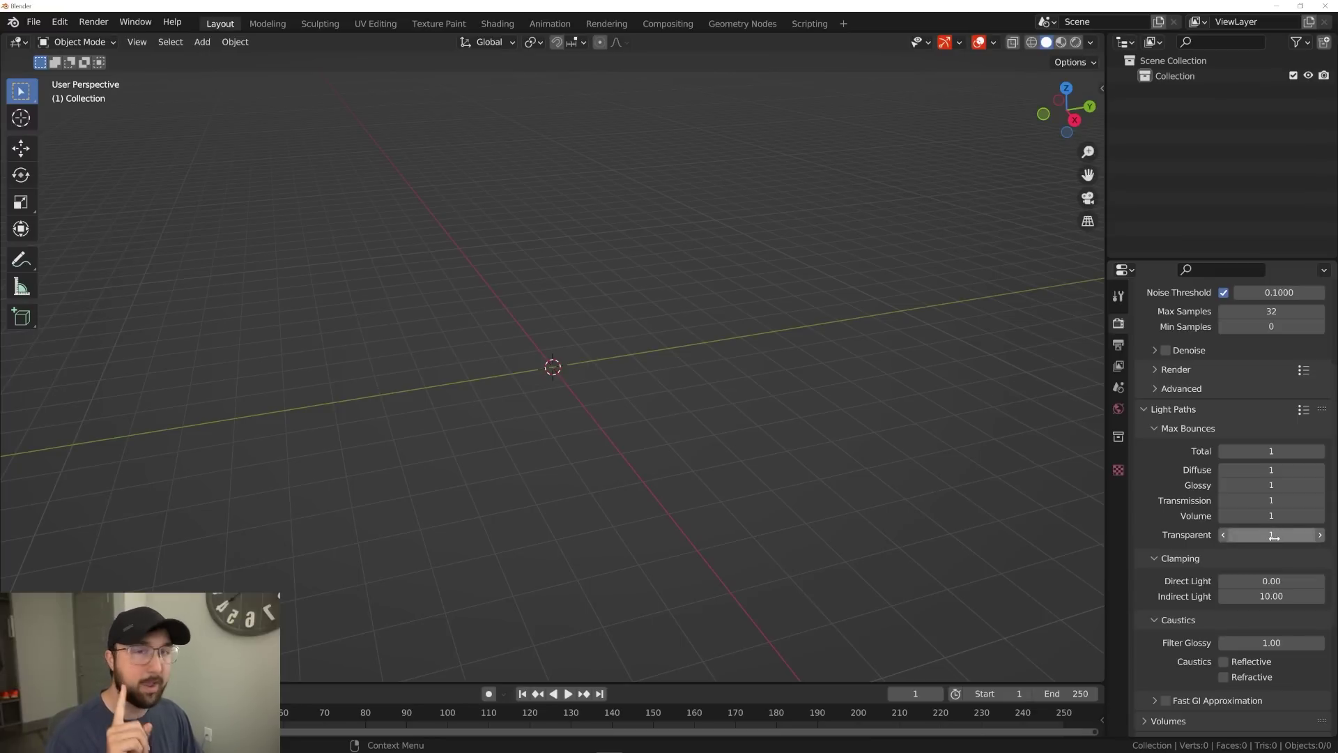
pyautogui.scroll(5, 1295, 541)
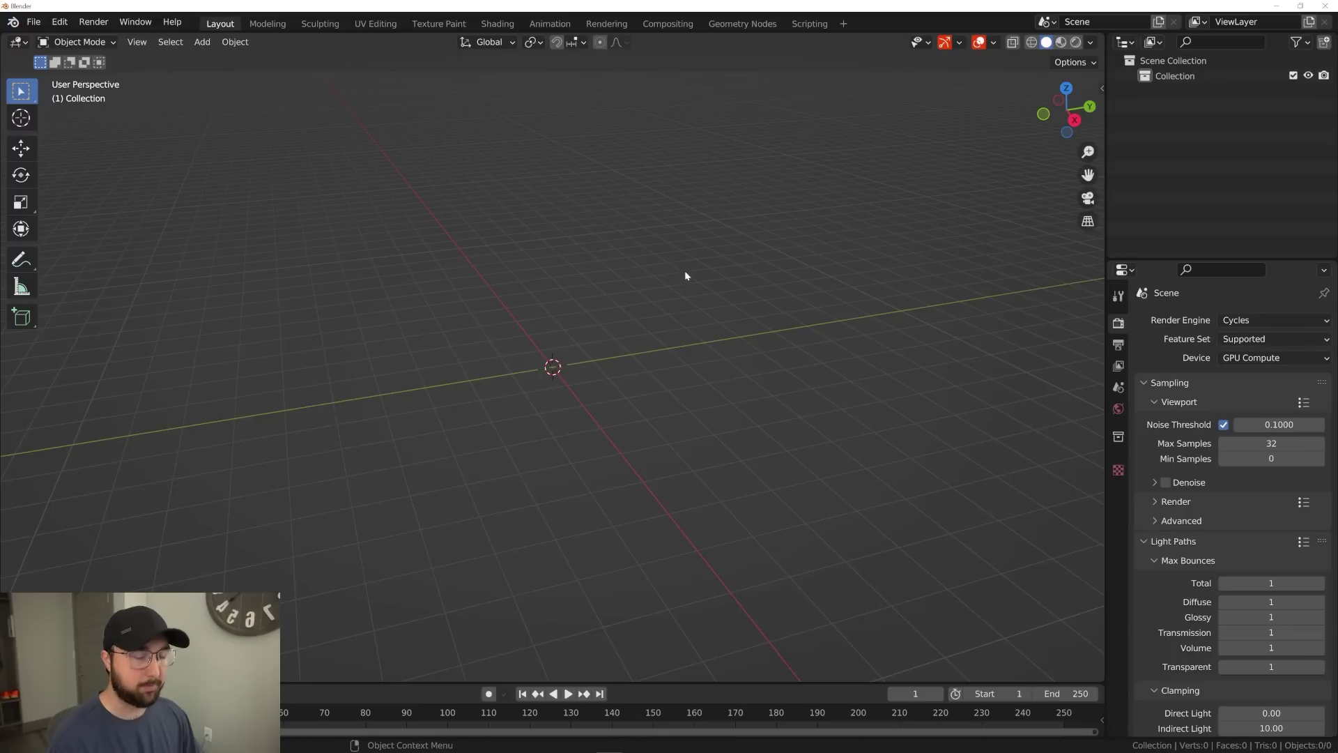
# - Add an icosphere and place a duplicate beside it
pyautogui.hotkey('shift', 'a')
pyautogui.click(774, 318)
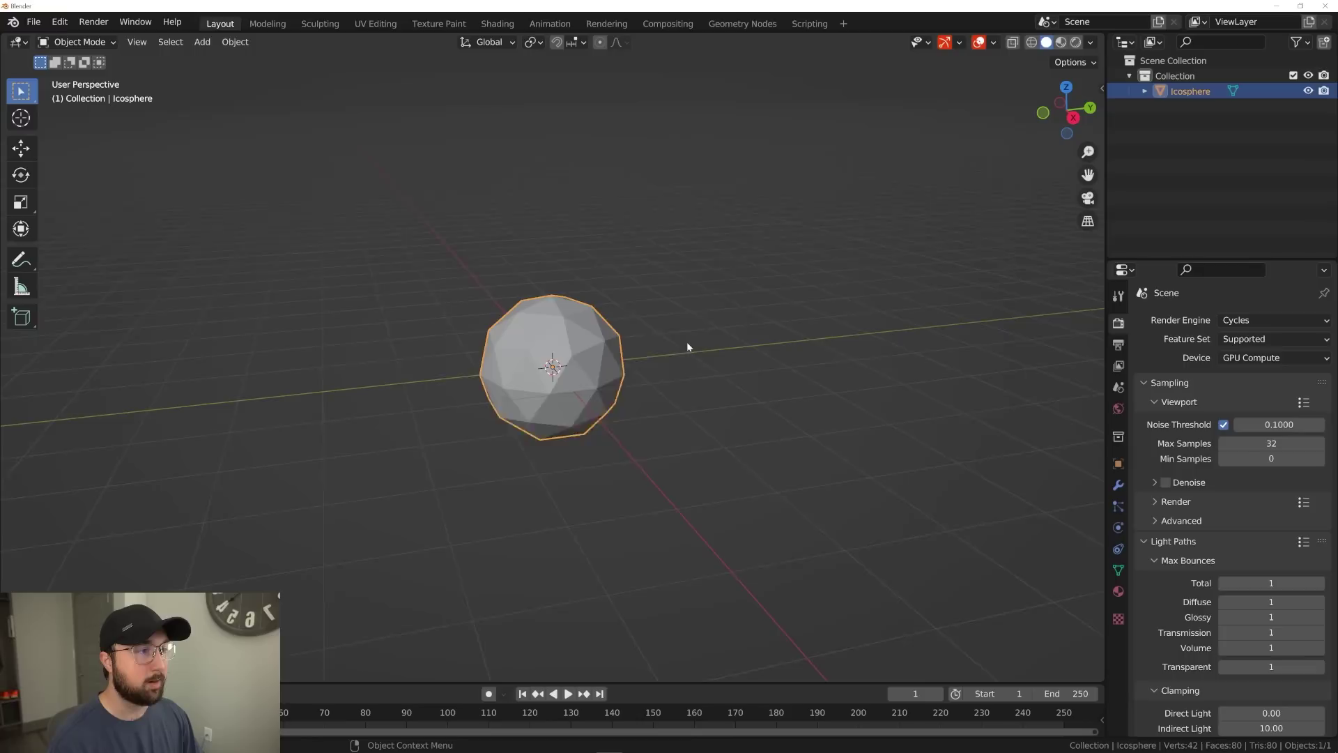
pyautogui.scroll(4, 625, 341)
pyautogui.hotkey('shift', 'd')
pyautogui.click(766, 304)
# - Inset the copy's faces individually and extrude them outward along their normals
pyautogui.press('Tab')
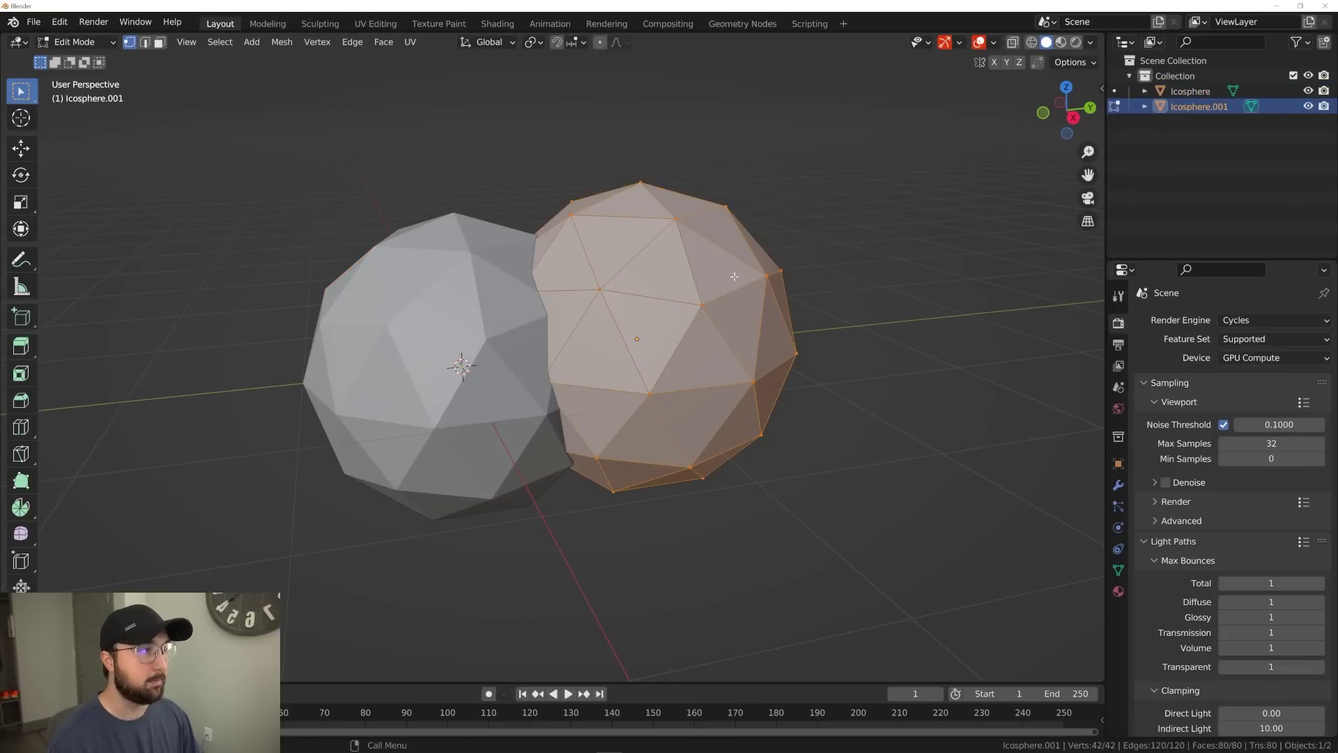
pyautogui.press('i')
pyautogui.press('i')
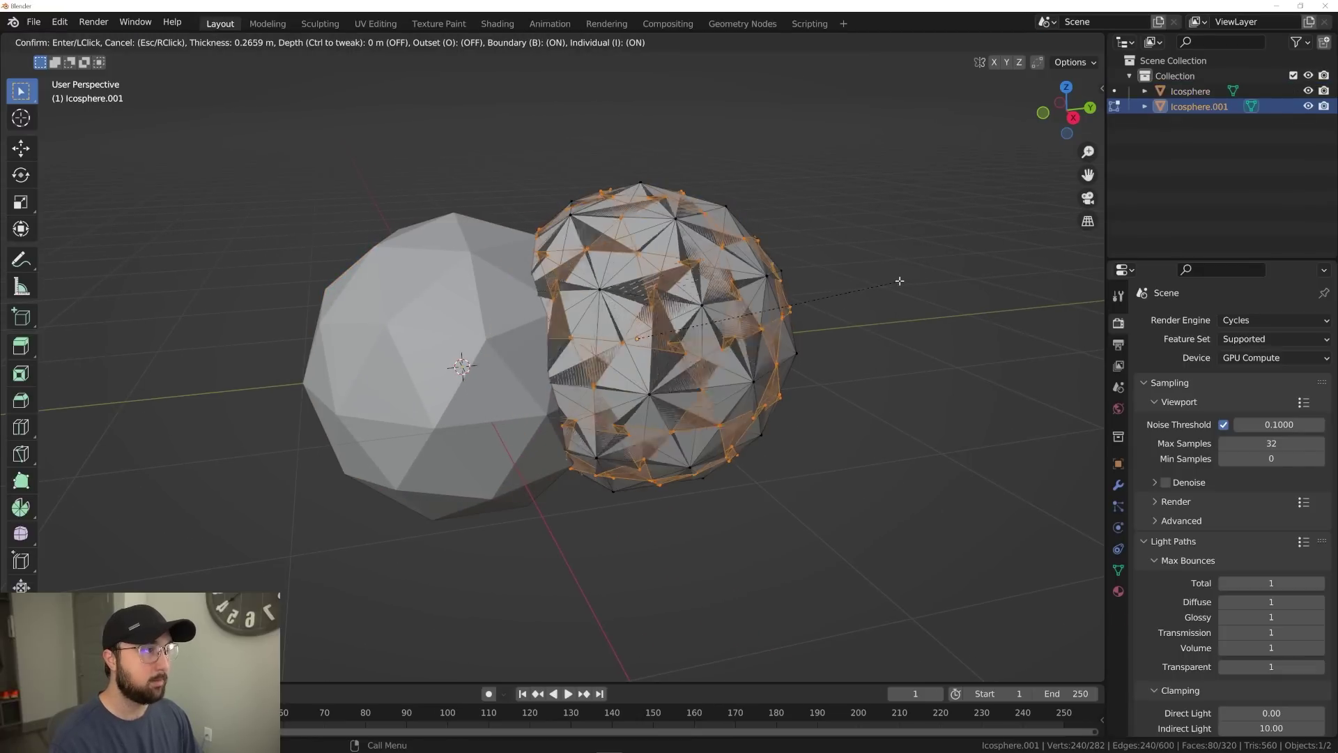
pyautogui.click(910, 275)
pyautogui.press('e')
pyautogui.click(935, 232)
pyautogui.press('Tab')
# - Orbit to see both icospheres and bring up the viewport Shading popover
pyautogui.moveTo(935, 232); pyautogui.dragTo(849, 247, button='middle')
pyautogui.click(1091, 42)
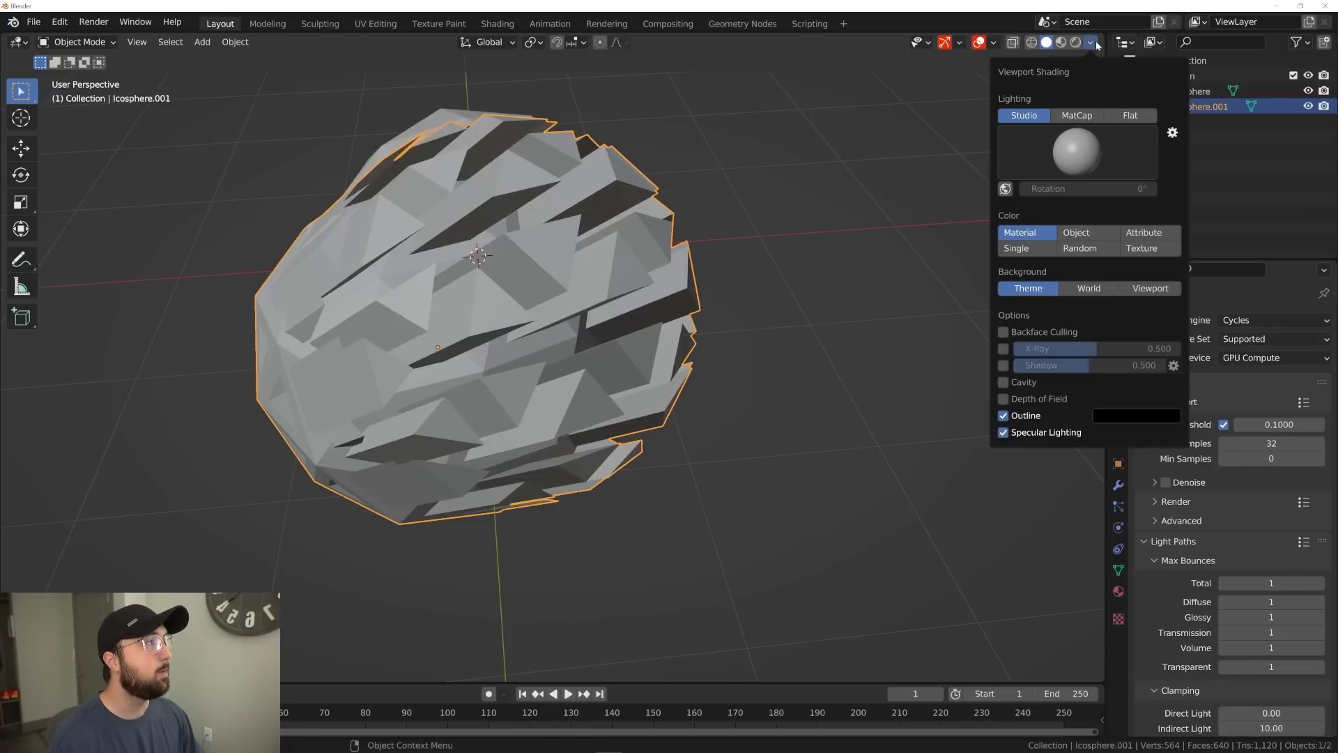
pyautogui.moveTo(780, 209)
pyautogui.mouseDown(button='middle')
pyautogui.moveTo(690, 286)
pyautogui.moveTo(598, 568)
pyautogui.moveTo(631, 341)
pyautogui.mouseUp(button='middle')
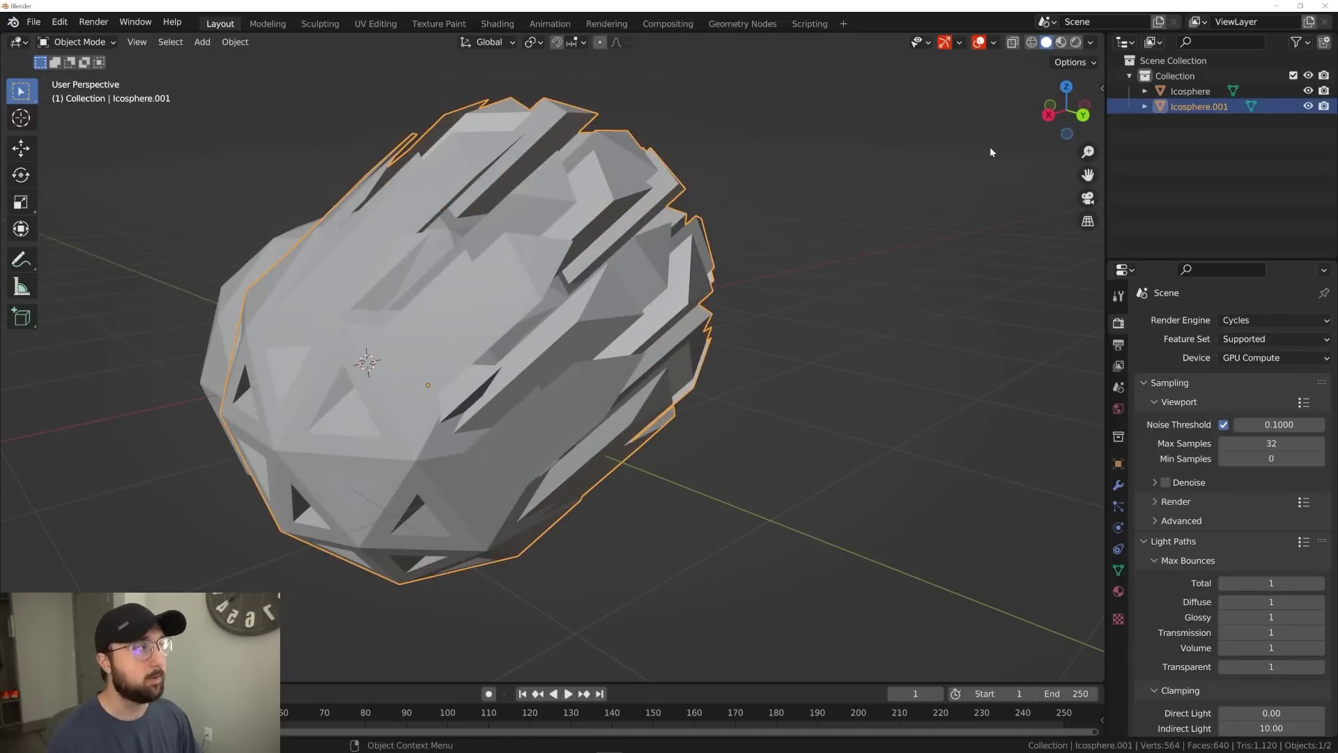
pyautogui.click(1093, 43)
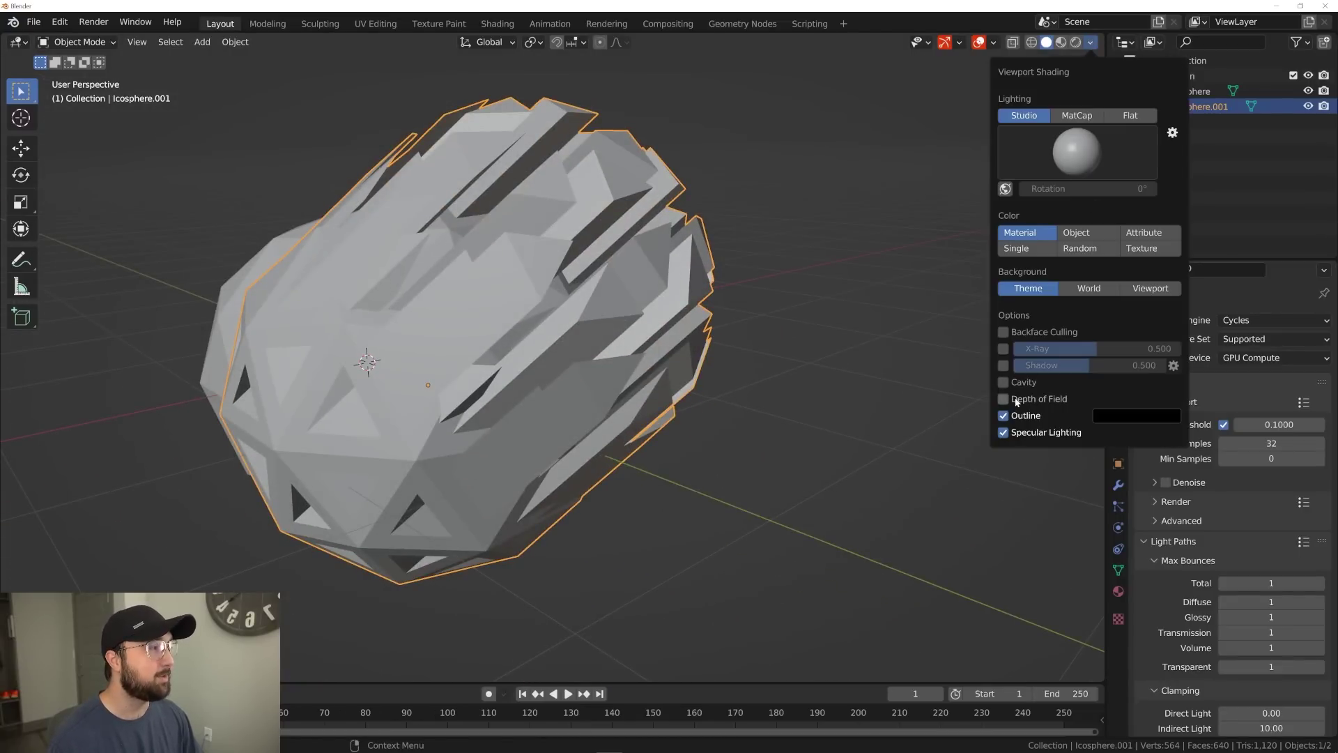
# - Enable viewport Cavity and raise Ridge and Valley to 2.000
pyautogui.click(1004, 416)
pyautogui.click(1003, 416)
pyautogui.click(1004, 382)
pyautogui.moveTo(839, 258); pyautogui.dragTo(806, 302, button='middle')
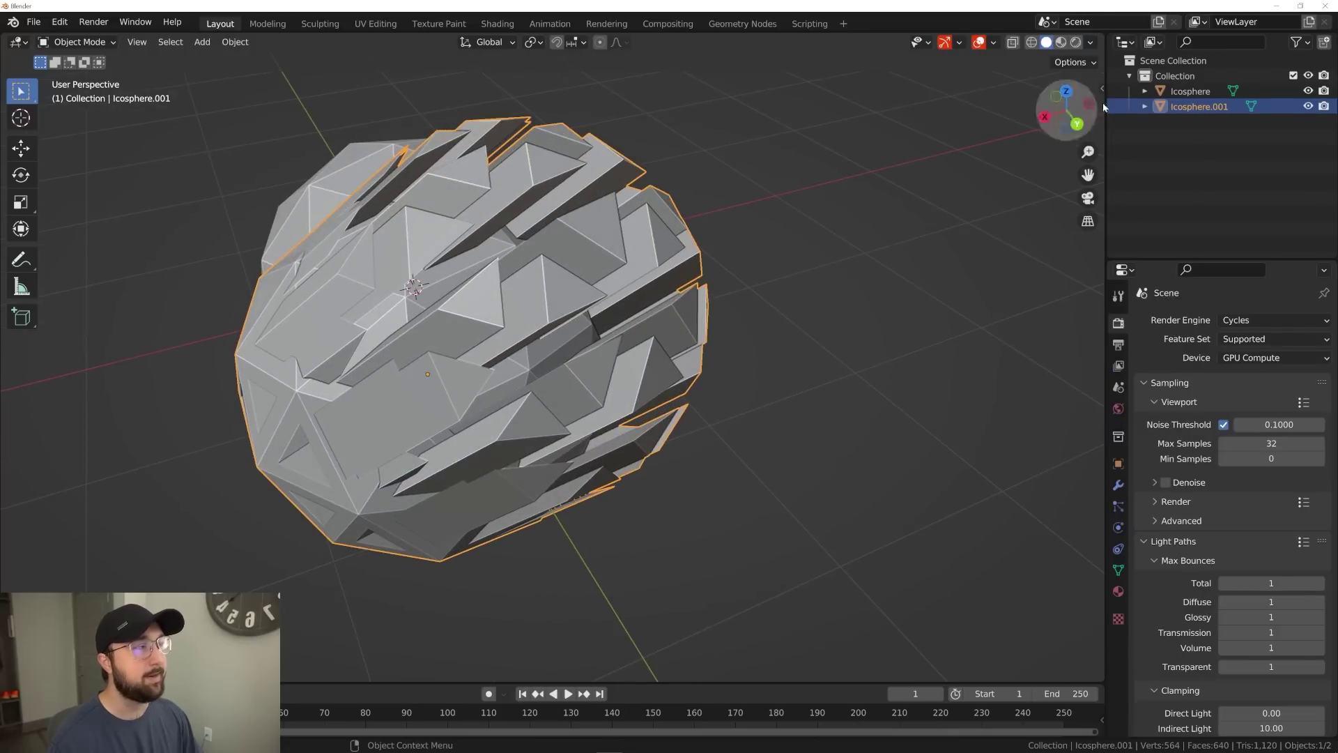
pyautogui.click(1092, 44)
pyautogui.click(1004, 382)
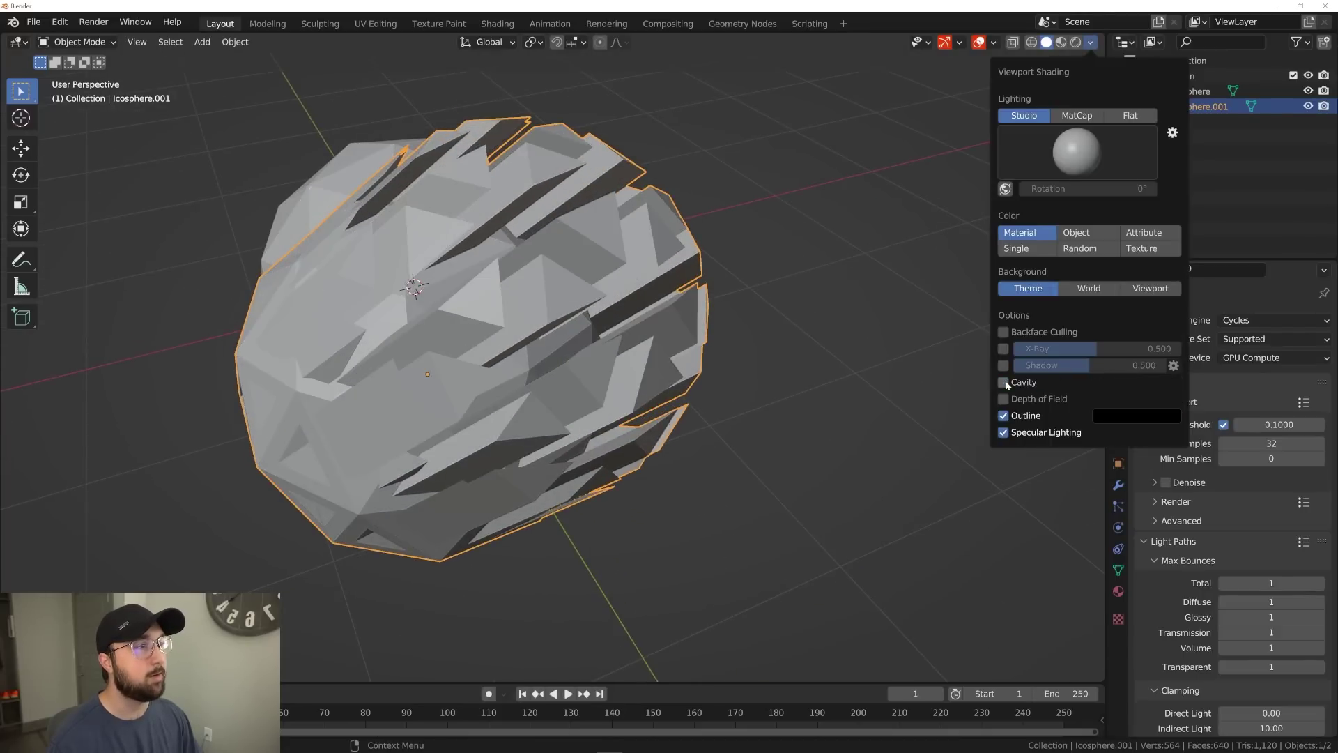
pyautogui.click(1003, 382)
pyautogui.moveTo(1022, 415); pyautogui.dragTo(1178, 418)
pyautogui.moveTo(801, 335)
pyautogui.mouseDown(button='middle')
pyautogui.moveTo(652, 316)
pyautogui.moveTo(576, 338)
pyautogui.moveTo(570, 378)
pyautogui.moveTo(751, 366)
pyautogui.mouseUp(button='middle')
# - Try viewport Shadow strengths and light direction, then turn Shadow off
pyautogui.click(1092, 42)
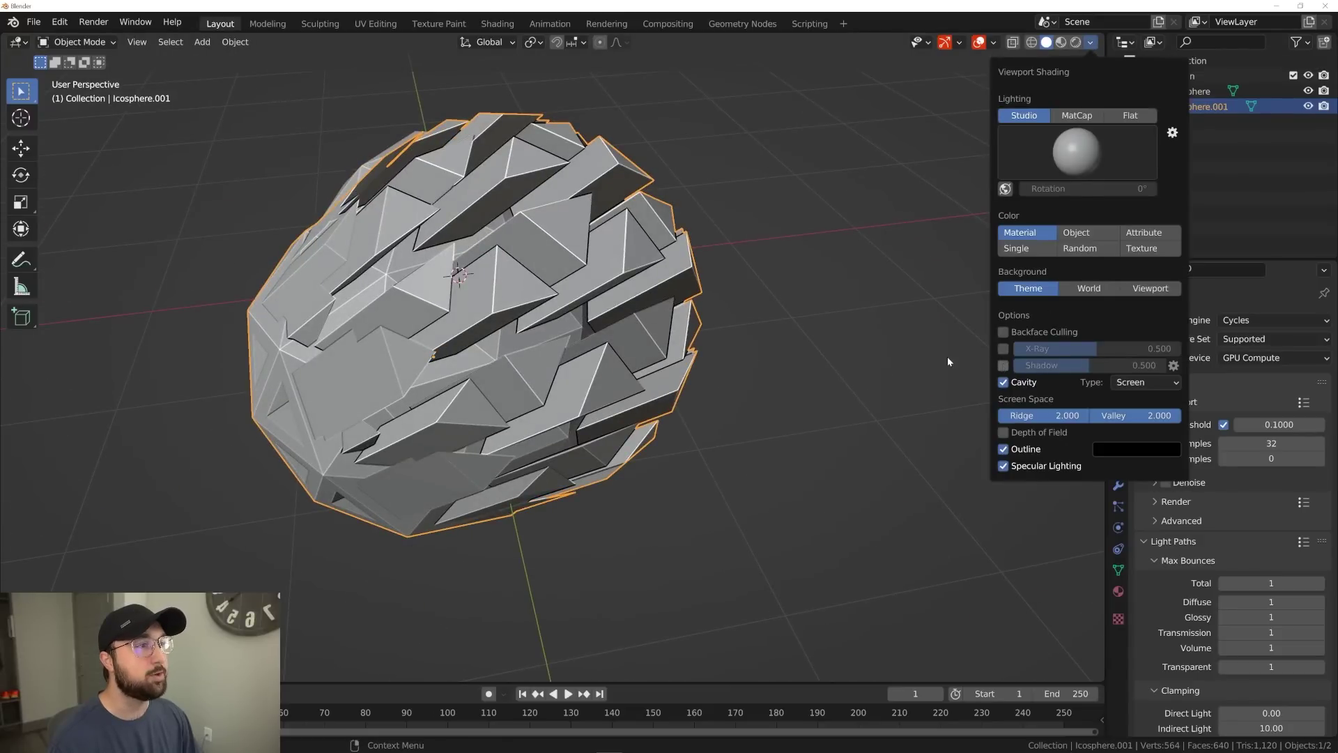
pyautogui.moveTo(841, 321)
pyautogui.mouseDown(button='middle')
pyautogui.moveTo(708, 287)
pyautogui.moveTo(604, 349)
pyautogui.moveTo(743, 300)
pyautogui.moveTo(919, 282)
pyautogui.moveTo(914, 255)
pyautogui.mouseUp(button='middle')
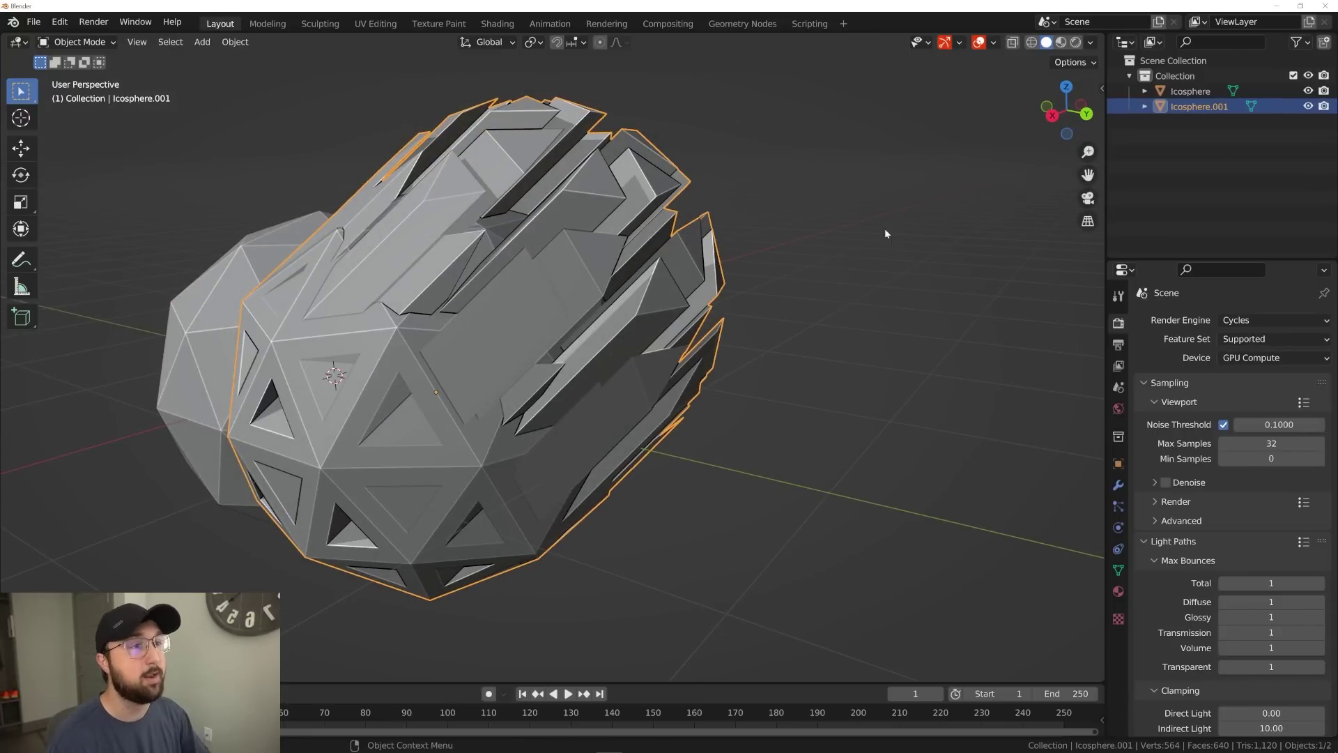
pyautogui.click(1092, 44)
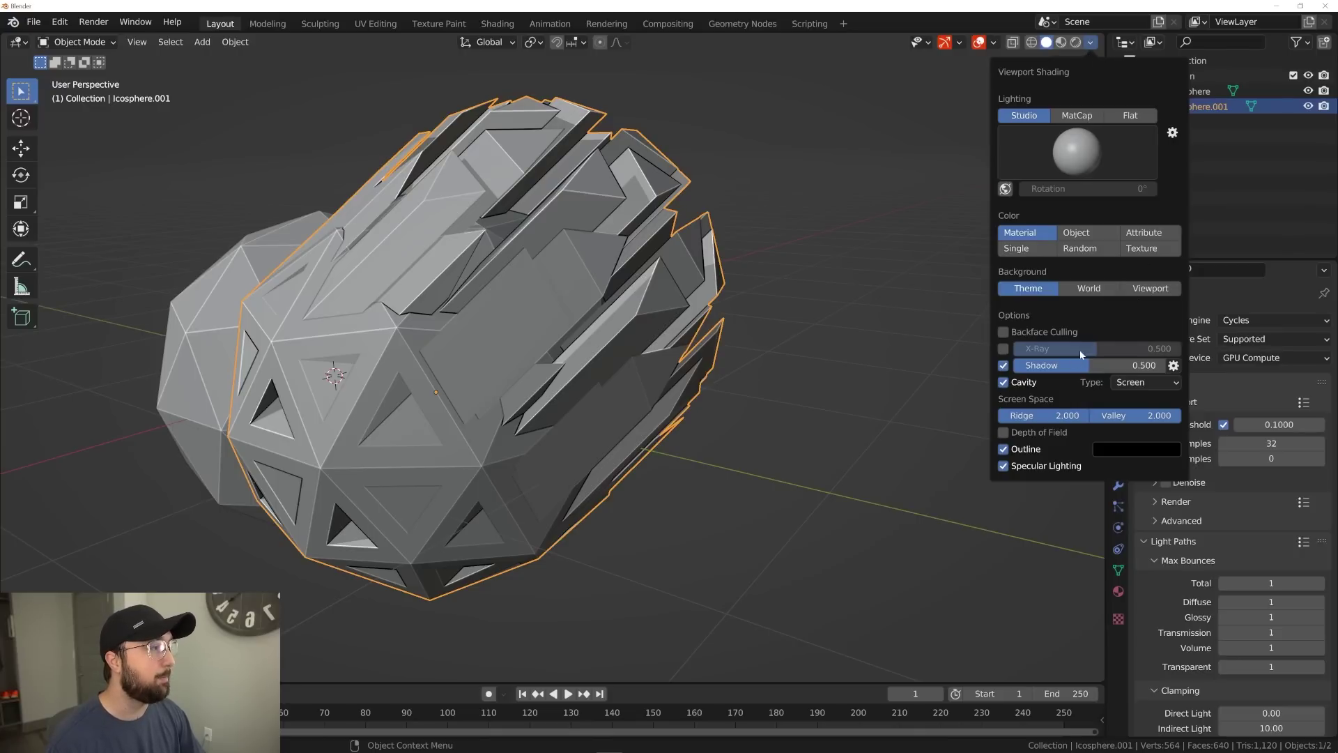
pyautogui.moveTo(1094, 371)
pyautogui.mouseDown()
pyautogui.moveTo(1019, 367)
pyautogui.moveTo(1168, 367)
pyautogui.moveTo(1026, 366)
pyautogui.moveTo(1153, 366)
pyautogui.moveTo(1098, 366)
pyautogui.mouseUp()
pyautogui.click(1174, 365)
pyautogui.moveTo(1194, 411); pyautogui.dragTo(1166, 393)
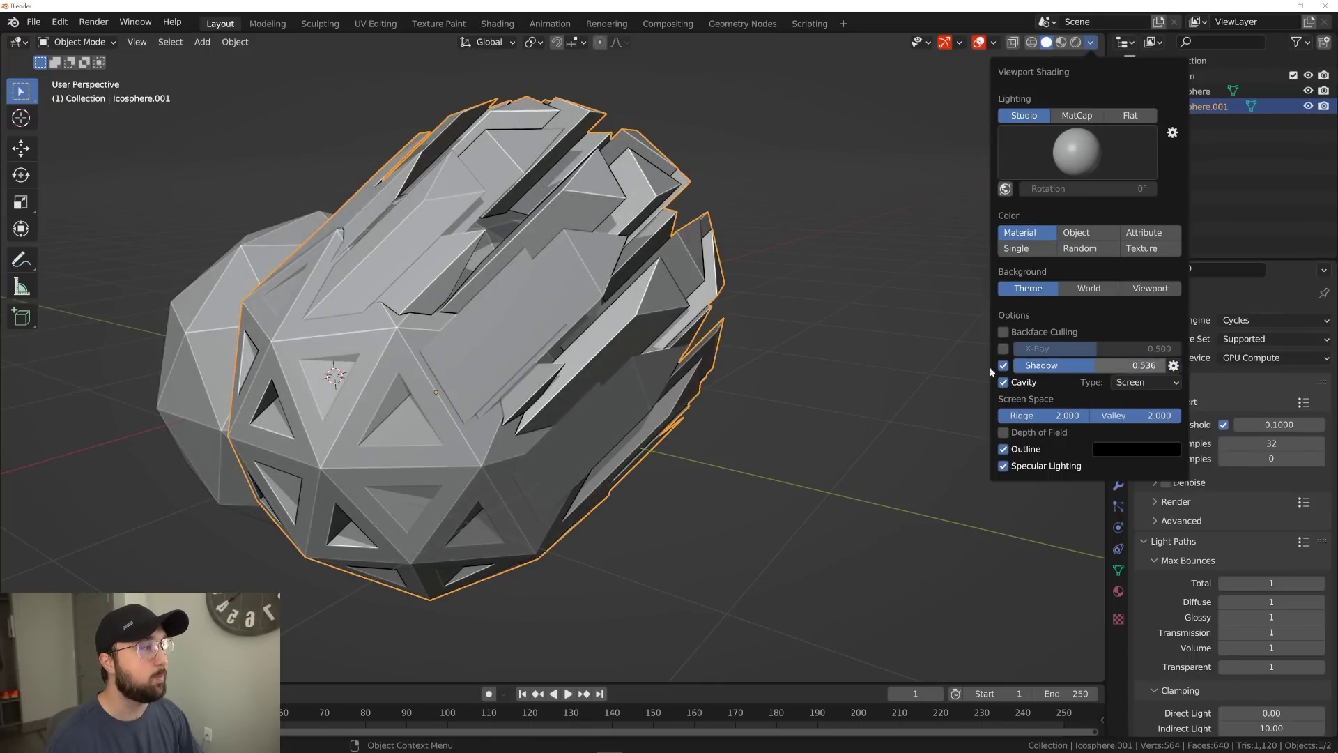
pyautogui.click(1004, 366)
pyautogui.moveTo(934, 363); pyautogui.dragTo(836, 341, button='middle')
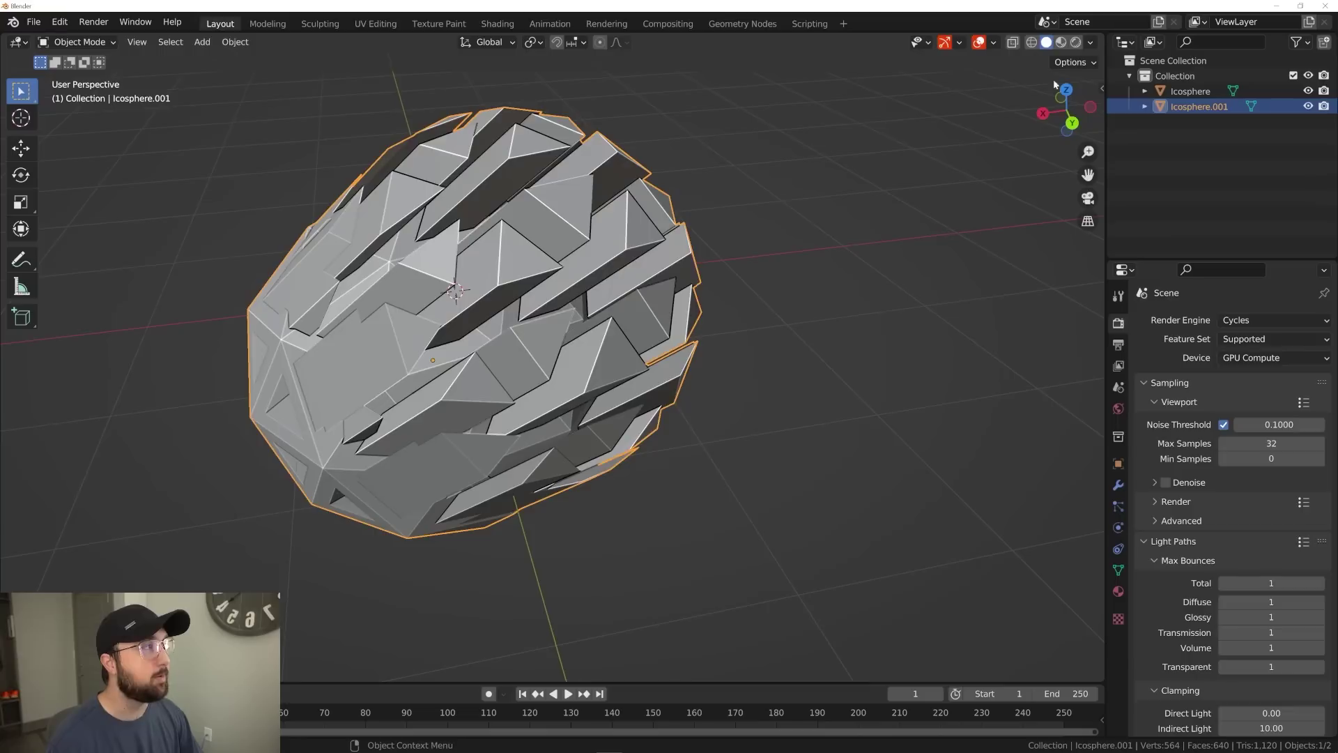
pyautogui.click(1091, 44)
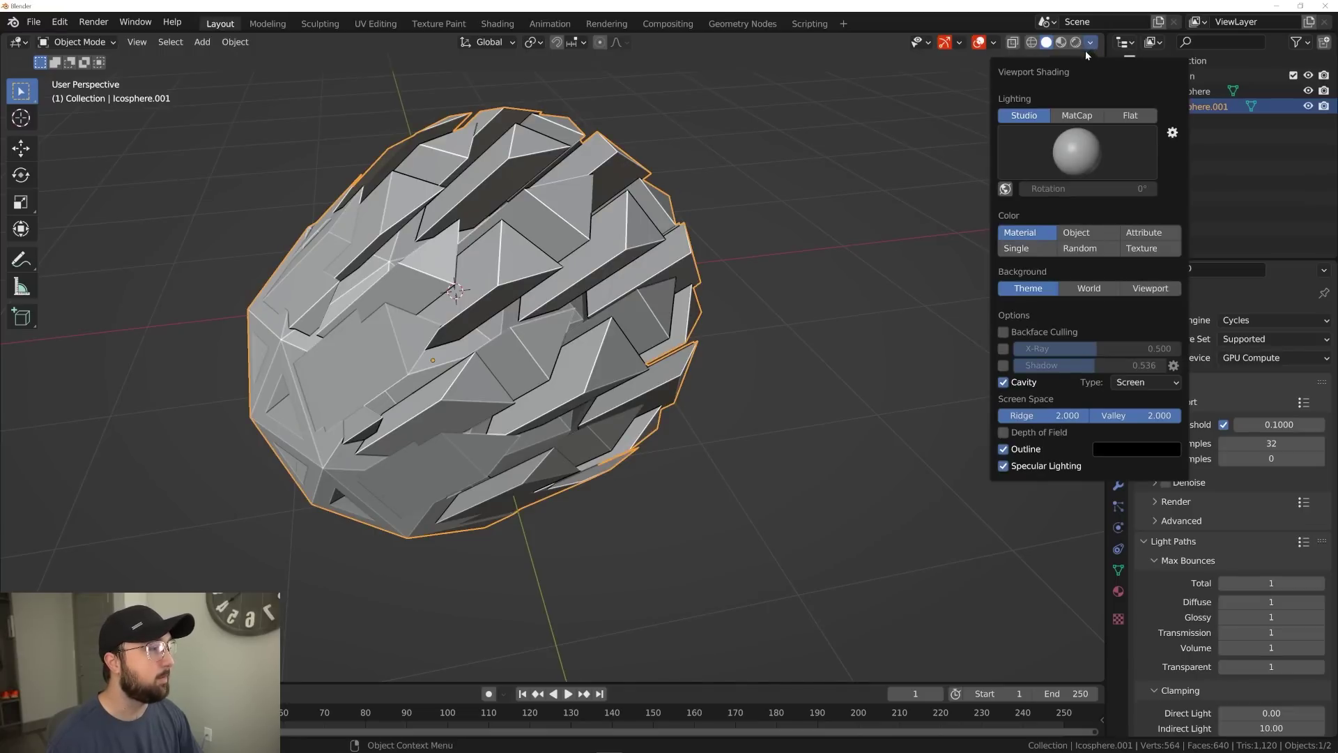
pyautogui.scroll(-3, 722, 261)
pyautogui.moveTo(722, 261)
pyautogui.mouseDown(button='middle')
pyautogui.moveTo(797, 245)
pyautogui.moveTo(804, 272)
pyautogui.mouseUp(button='middle')
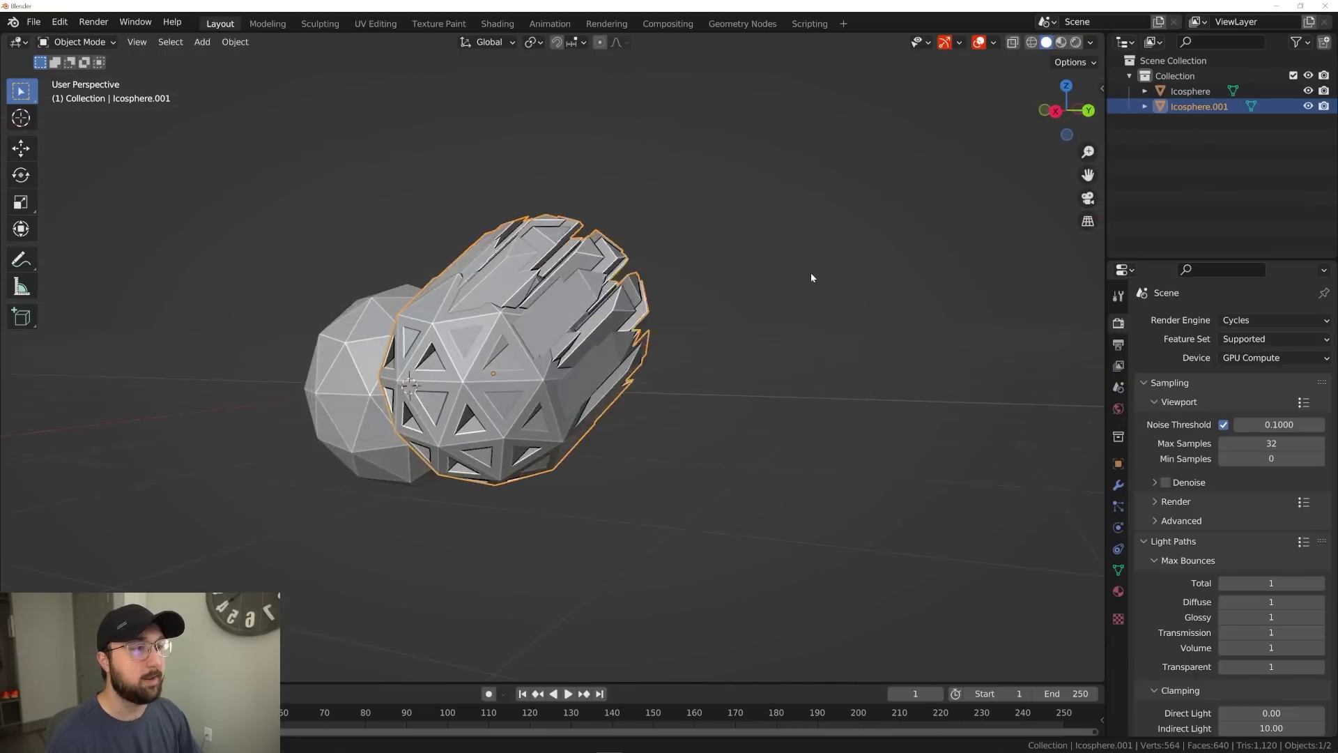
# - Add a camera to the scene and look through it
pyautogui.hotkey('shift', 'a')
pyautogui.click(592, 519)
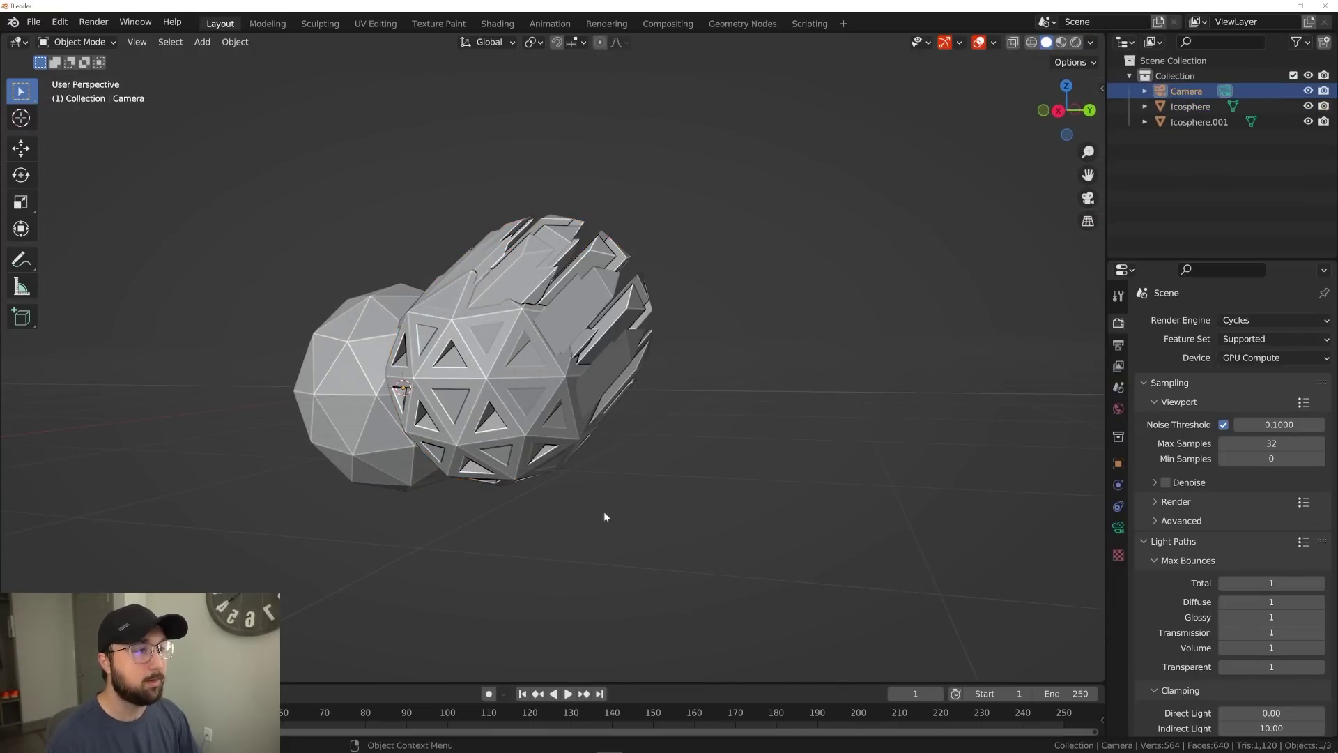
pyautogui.press('ctrl+alt+KP_0')
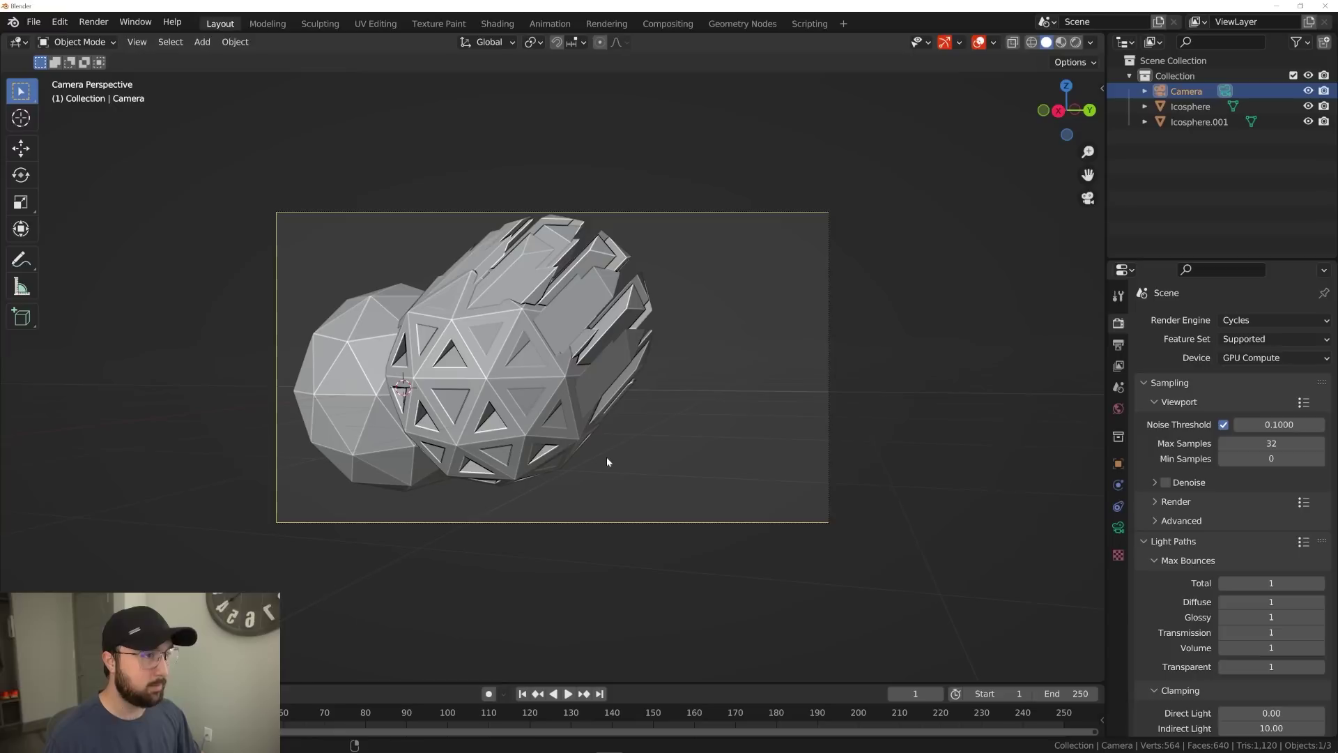
# - Enable the camera's Depth of Field with an Aperture F-Stop of 0.1
pyautogui.click(1119, 527)
pyautogui.click(1155, 594)
pyautogui.moveTo(1277, 680); pyautogui.dragTo(1217, 681)
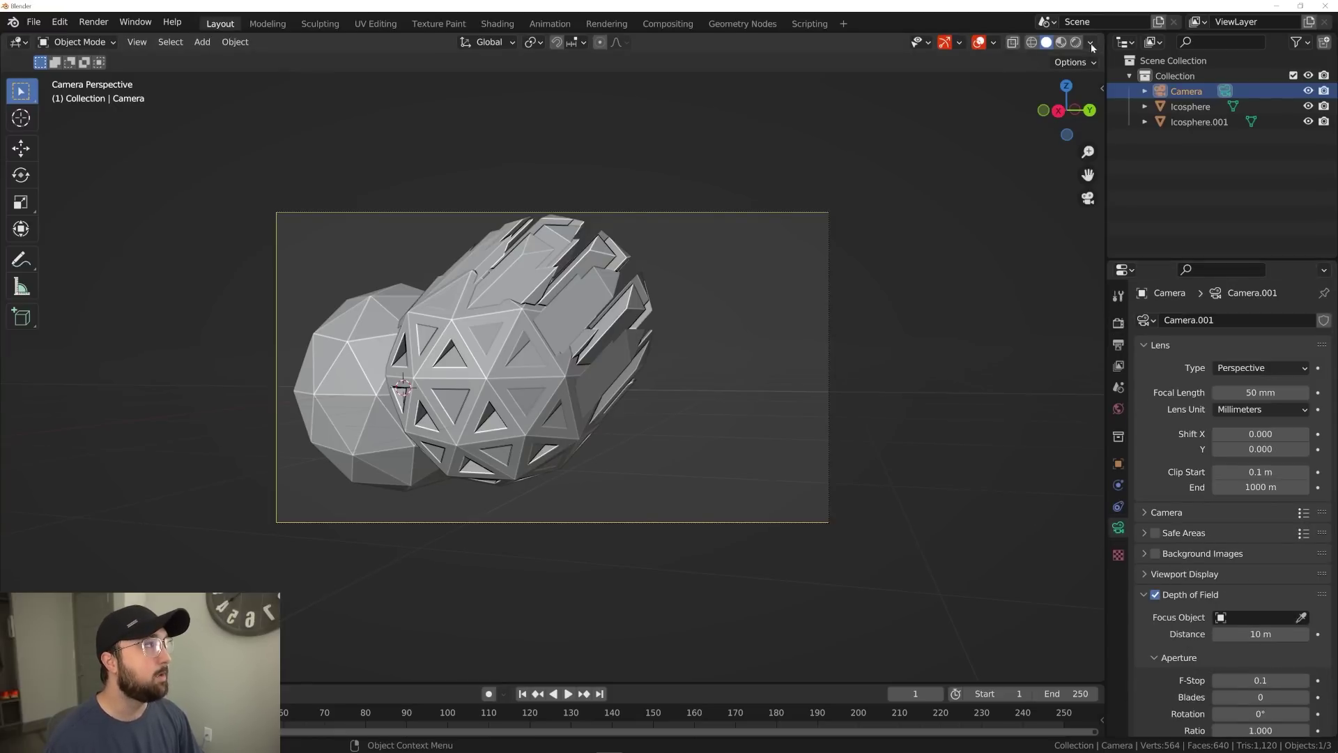
pyautogui.scroll(5, 788, 233)
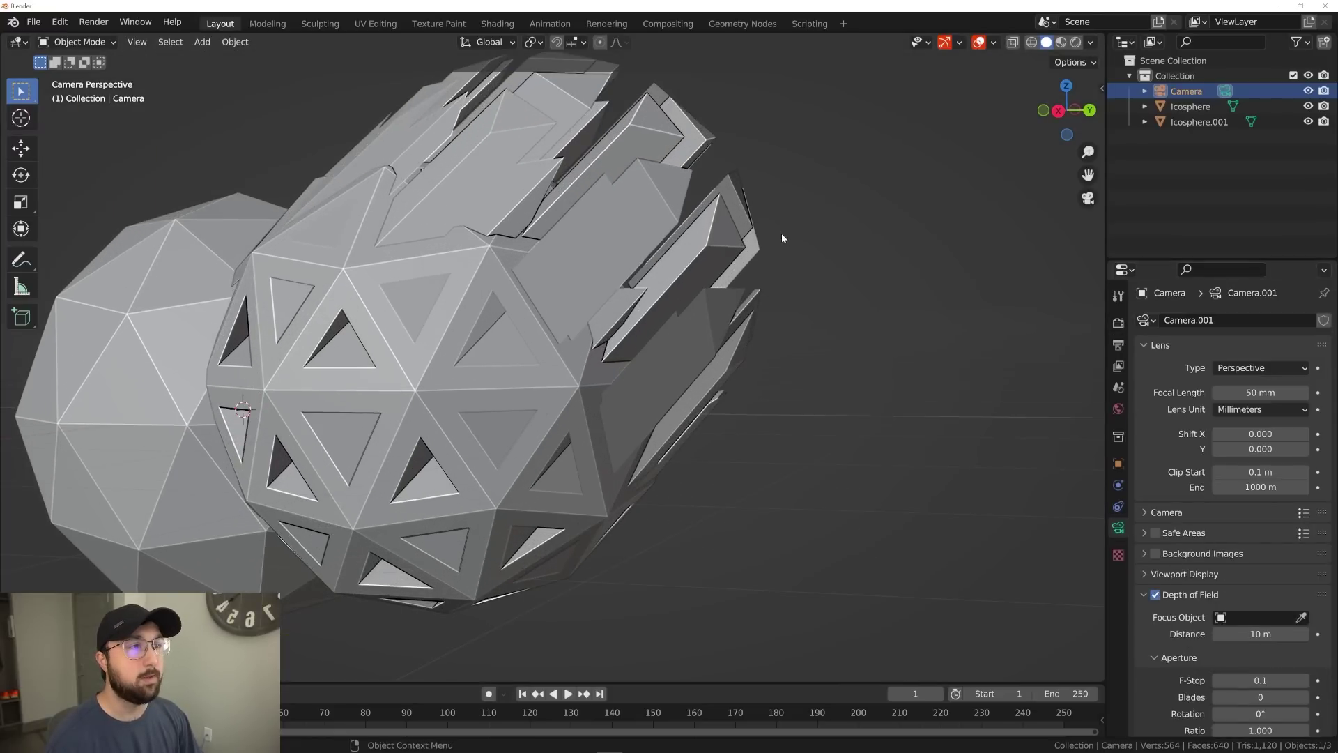
pyautogui.click(1092, 43)
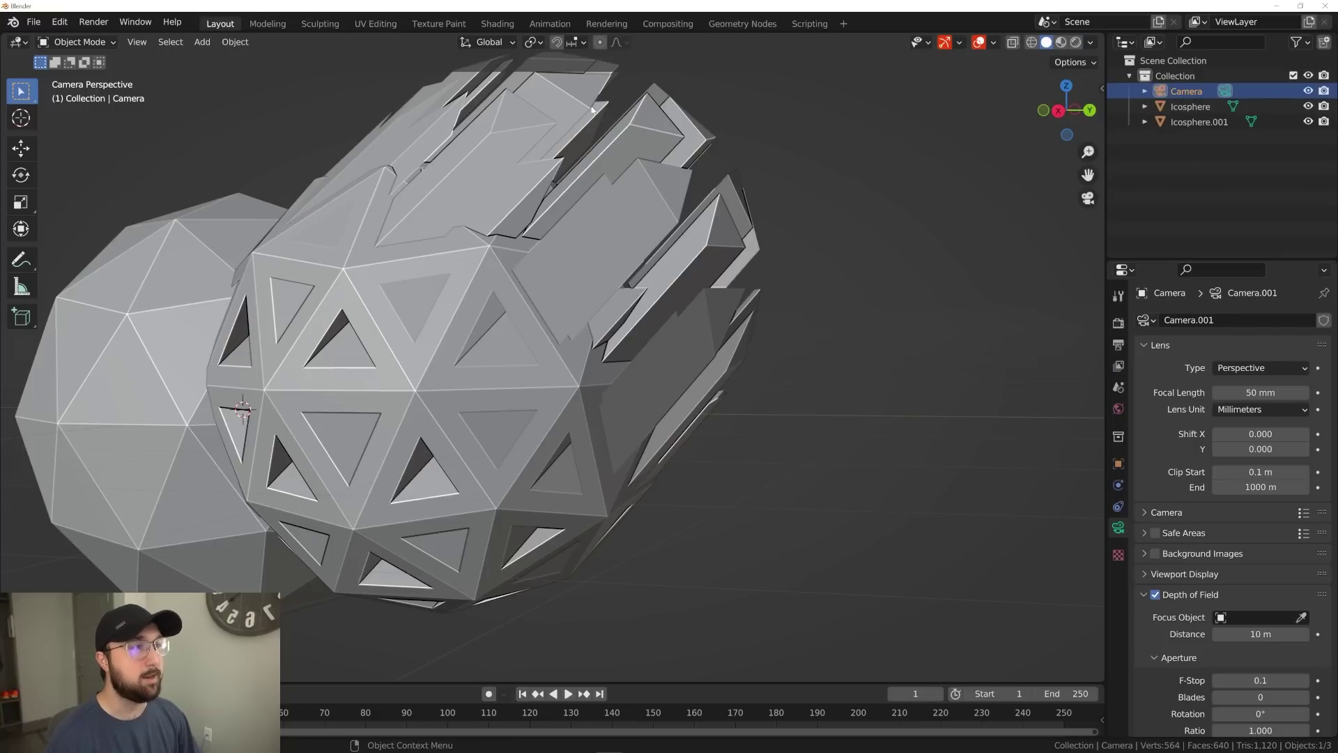
pyautogui.click(1091, 43)
# - Preview depth of field in the viewport and adjust the camera's focus distance to 5.9 m
pyautogui.click(1014, 433)
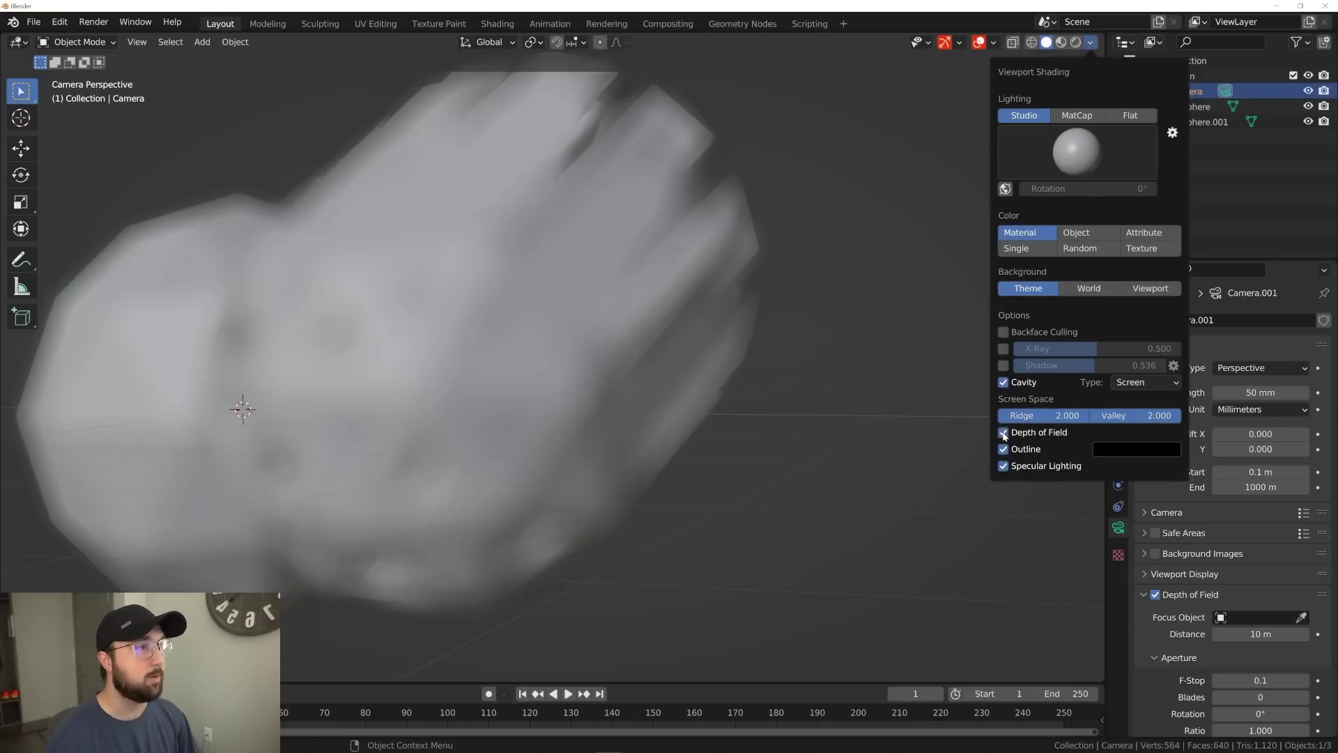
pyautogui.press('Home')
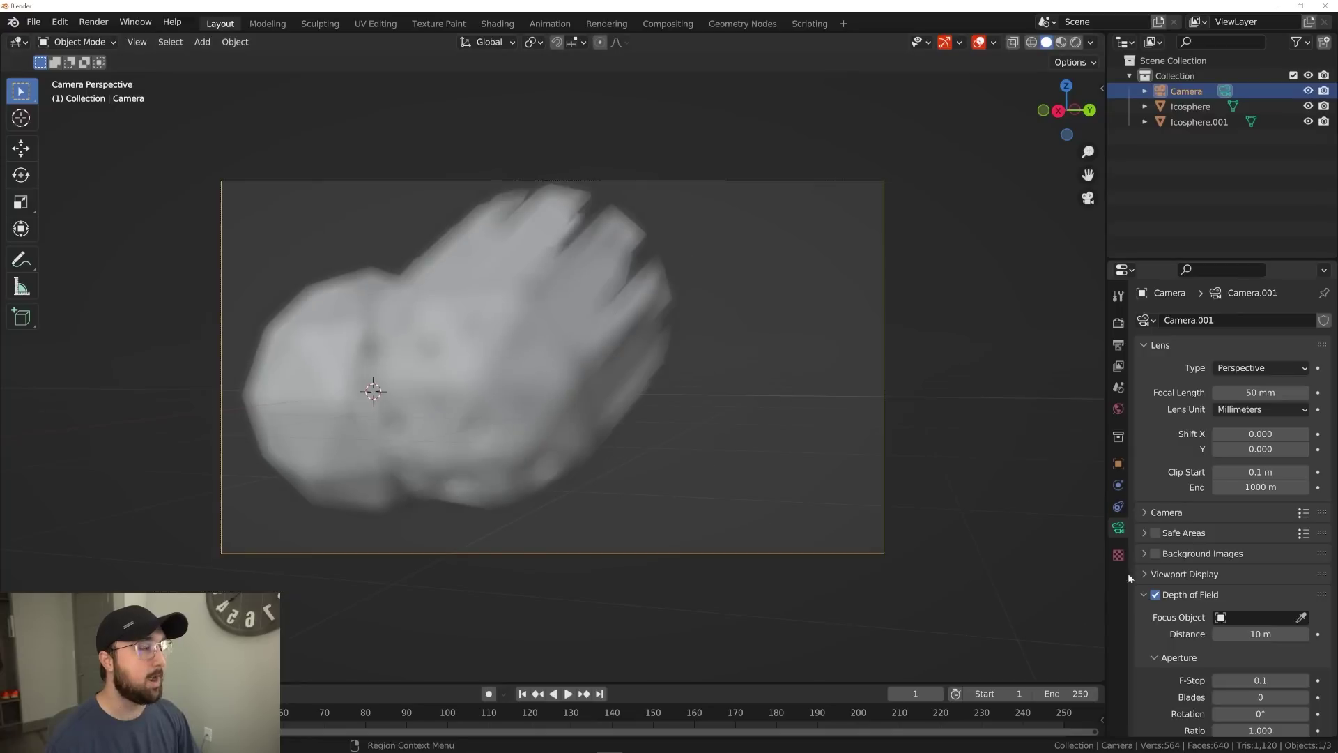
pyautogui.moveTo(1257, 635); pyautogui.dragTo(1227, 634)
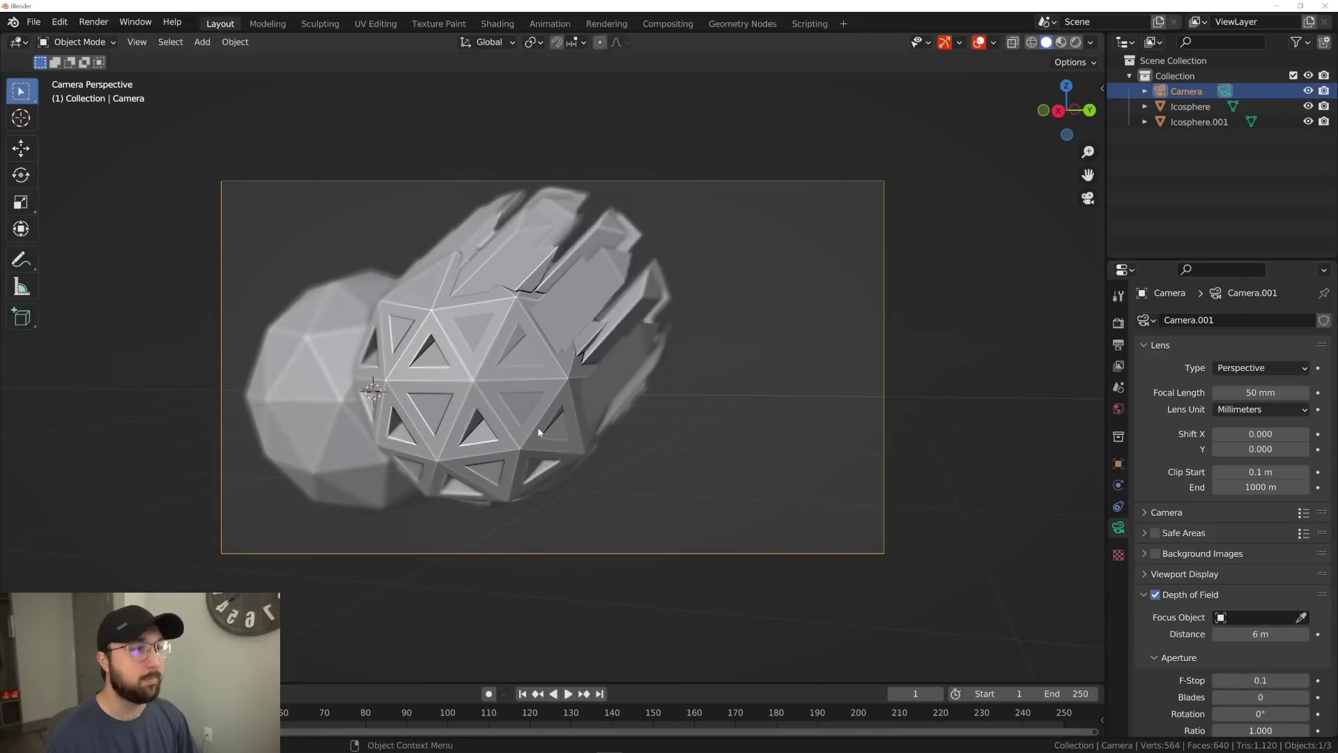
pyautogui.scroll(6, 541, 421)
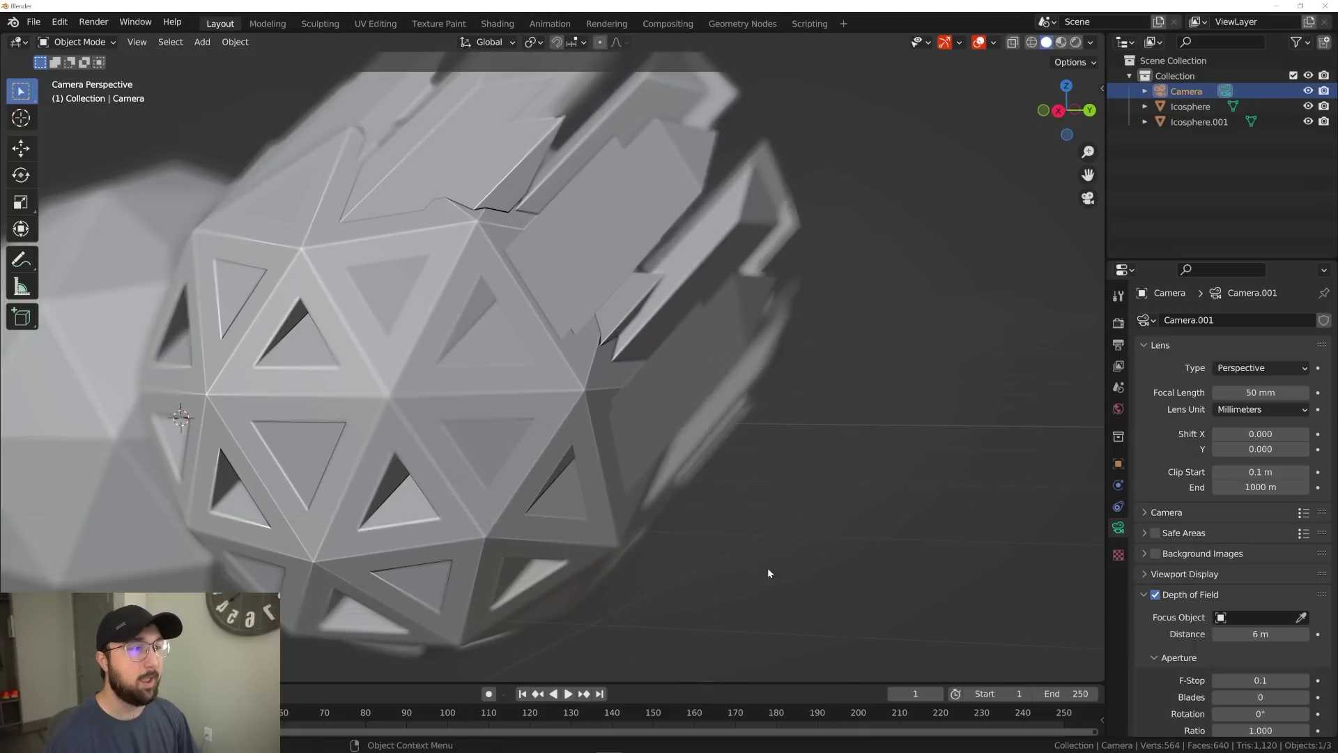
pyautogui.moveTo(1260, 634)
pyautogui.mouseDown()
pyautogui.moveTo(1286, 634)
pyautogui.moveTo(1246, 634)
pyautogui.moveTo(1258, 635)
pyautogui.mouseUp()
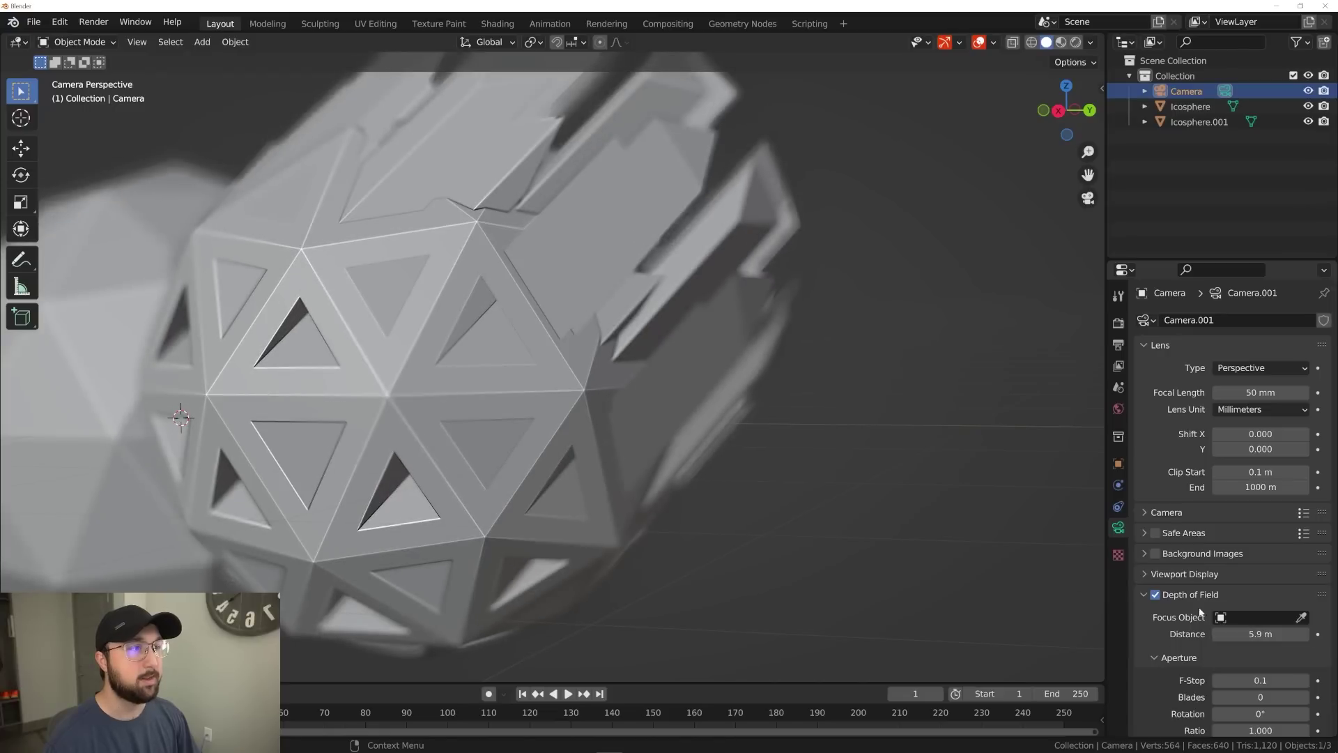
pyautogui.scroll(-5, 650, 472)
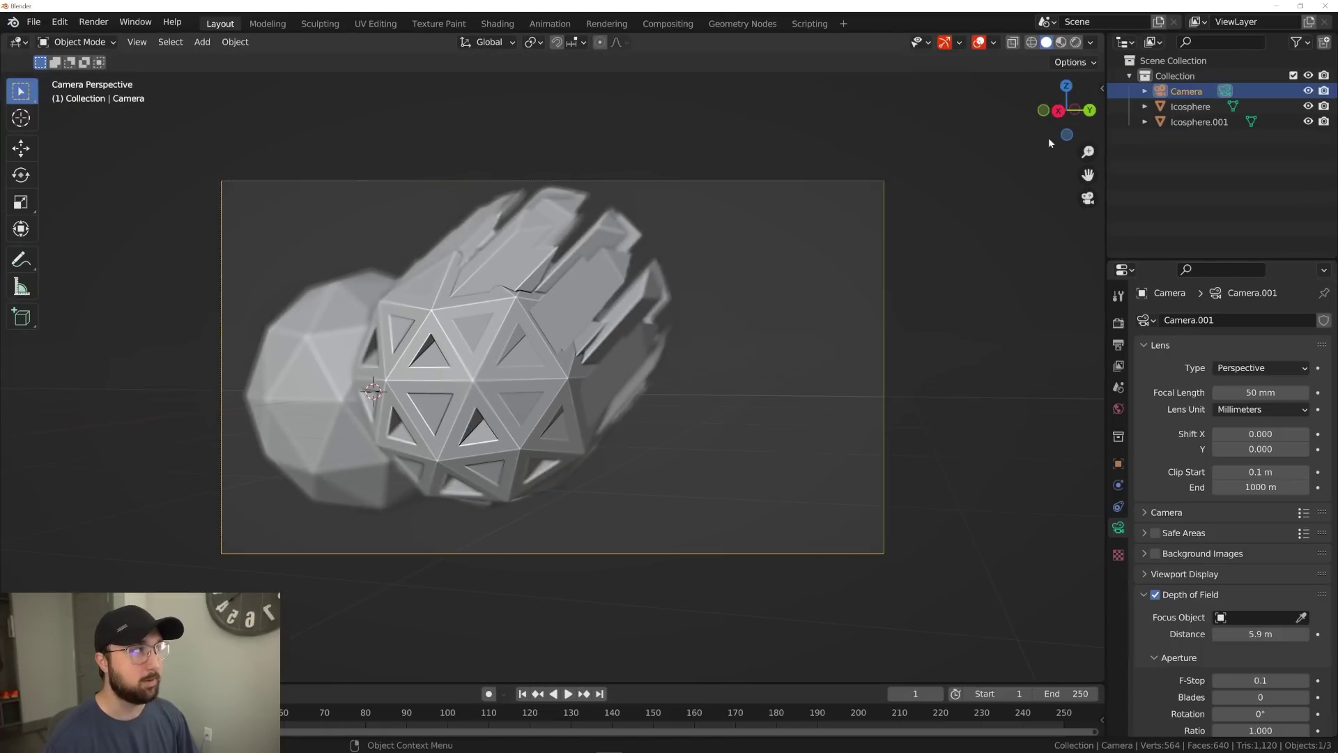
# - Turn off the viewport Depth of Field blur and delete the camera
pyautogui.click(1091, 42)
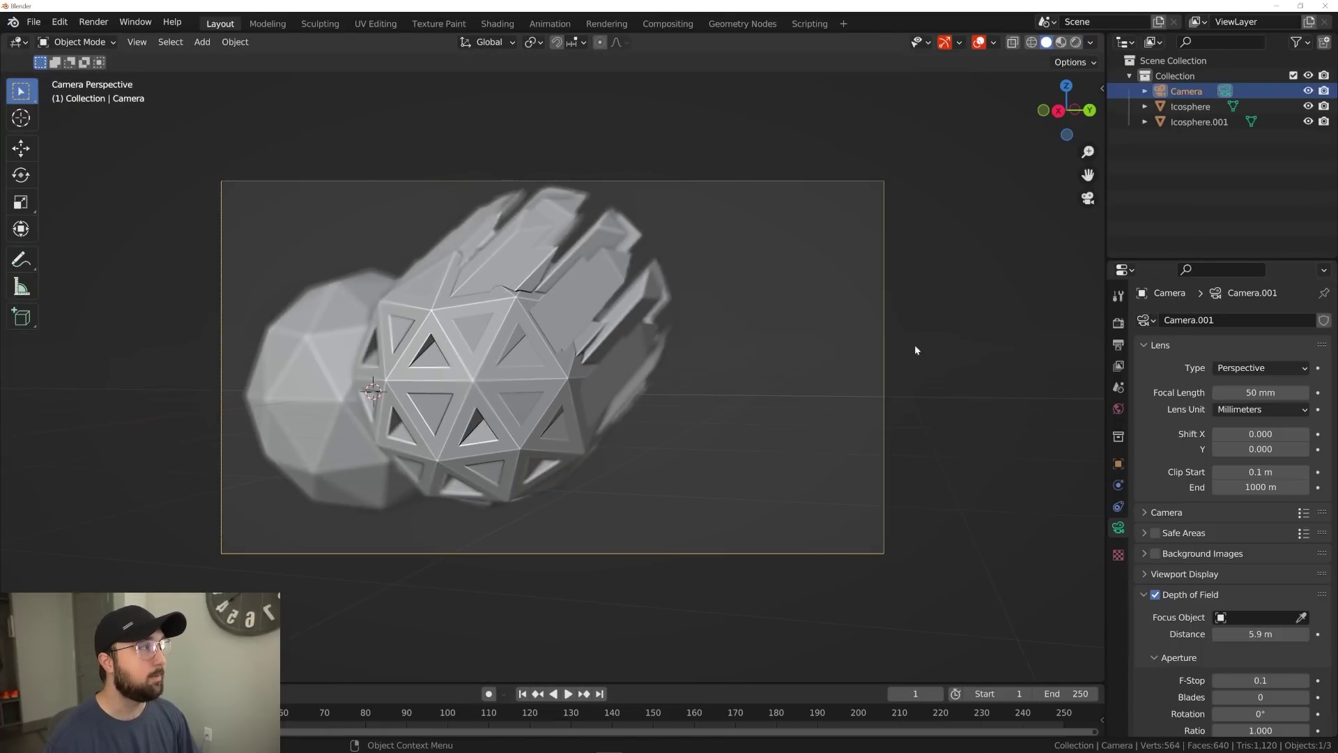
pyautogui.click(1091, 42)
pyautogui.click(1003, 432)
pyautogui.moveTo(759, 297); pyautogui.dragTo(835, 268, button='middle')
pyautogui.press('KP_0')
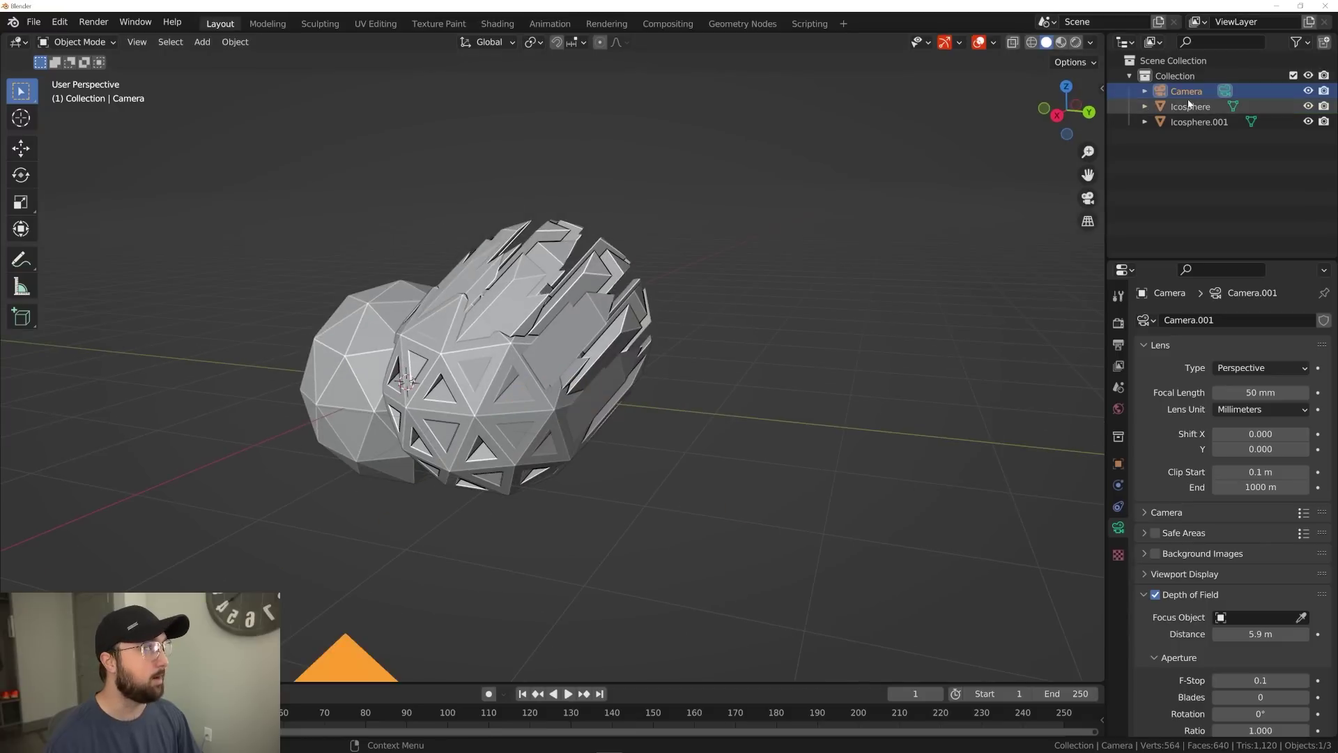
pyautogui.press('Delete')
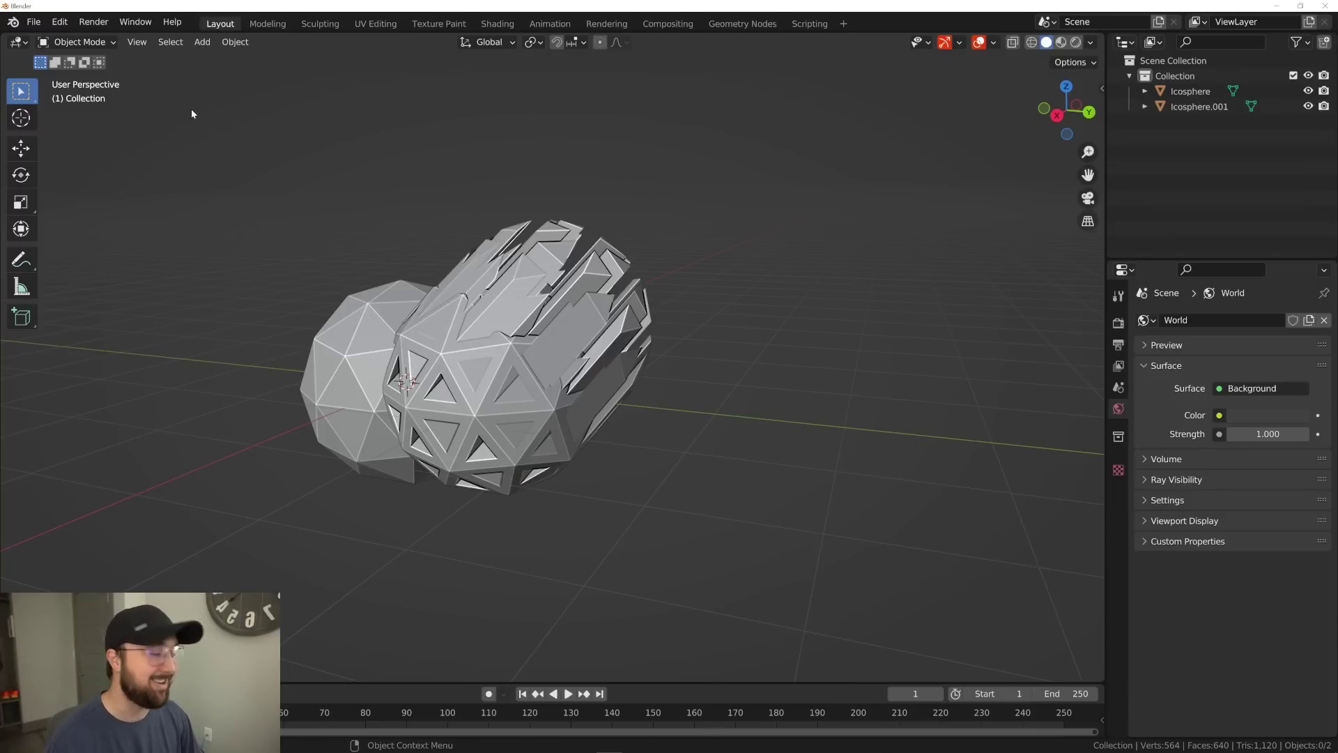
pyautogui.moveTo(558, 318); pyautogui.dragTo(605, 271, button='middle')
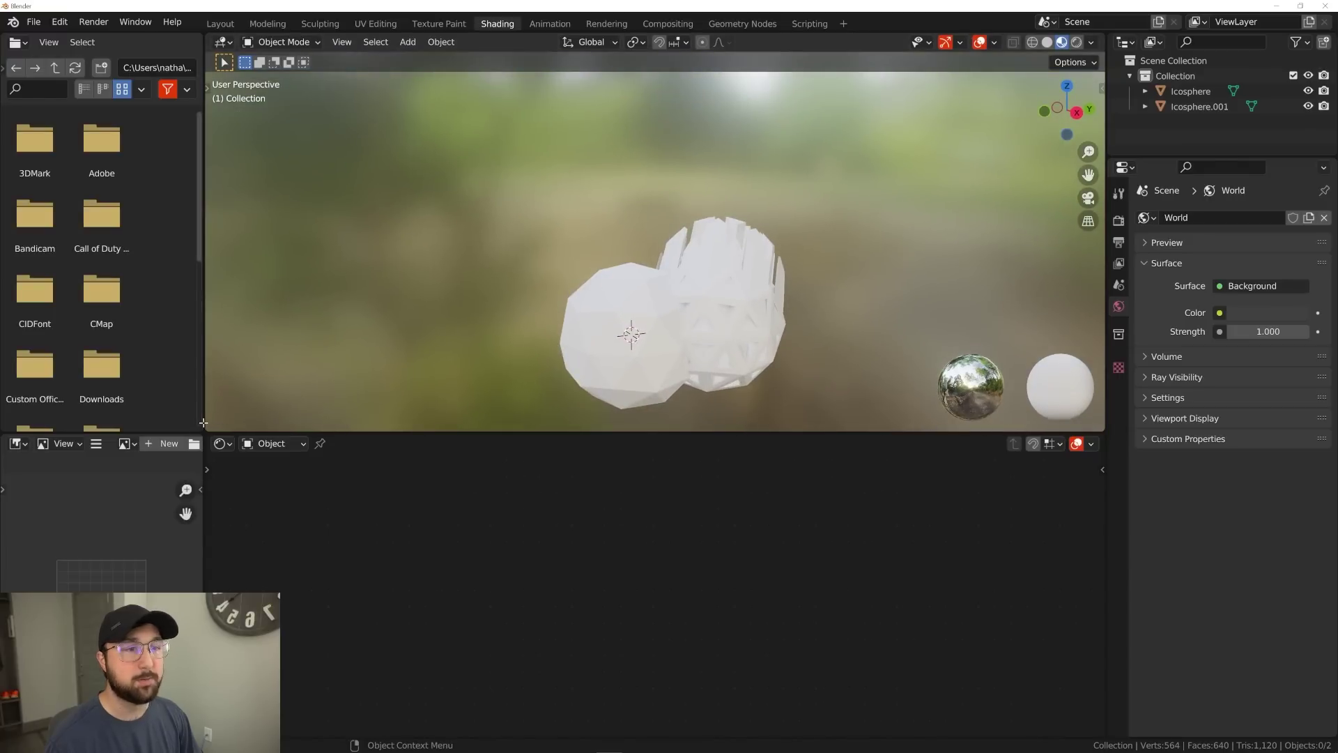
# - Join the Shading workspace areas, split the viewport, and make the left area a Shader Editor without sidebar
pyautogui.moveTo(207, 425); pyautogui.dragTo(69, 488)
pyautogui.moveTo(6, 428); pyautogui.dragTo(21, 502)
pyautogui.moveTo(4, 36); pyautogui.dragTo(542, 87)
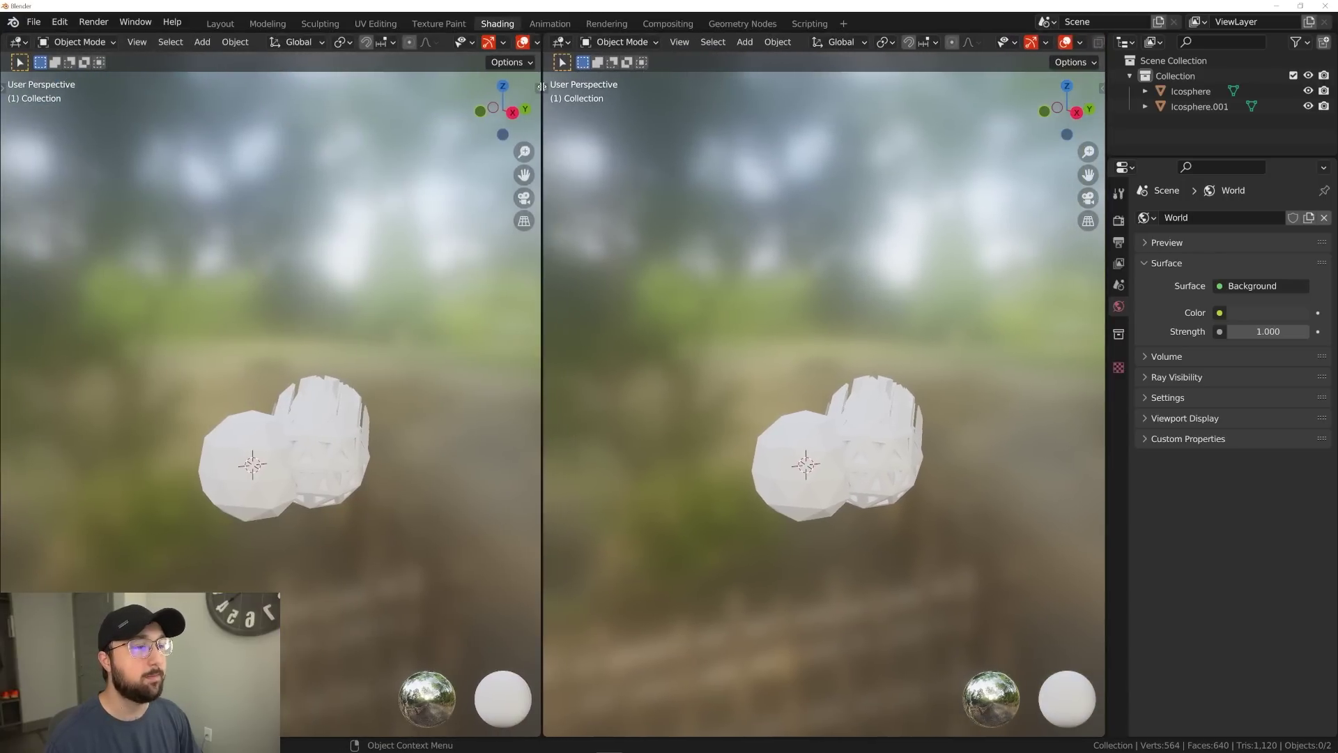
pyautogui.scroll(6, 852, 393)
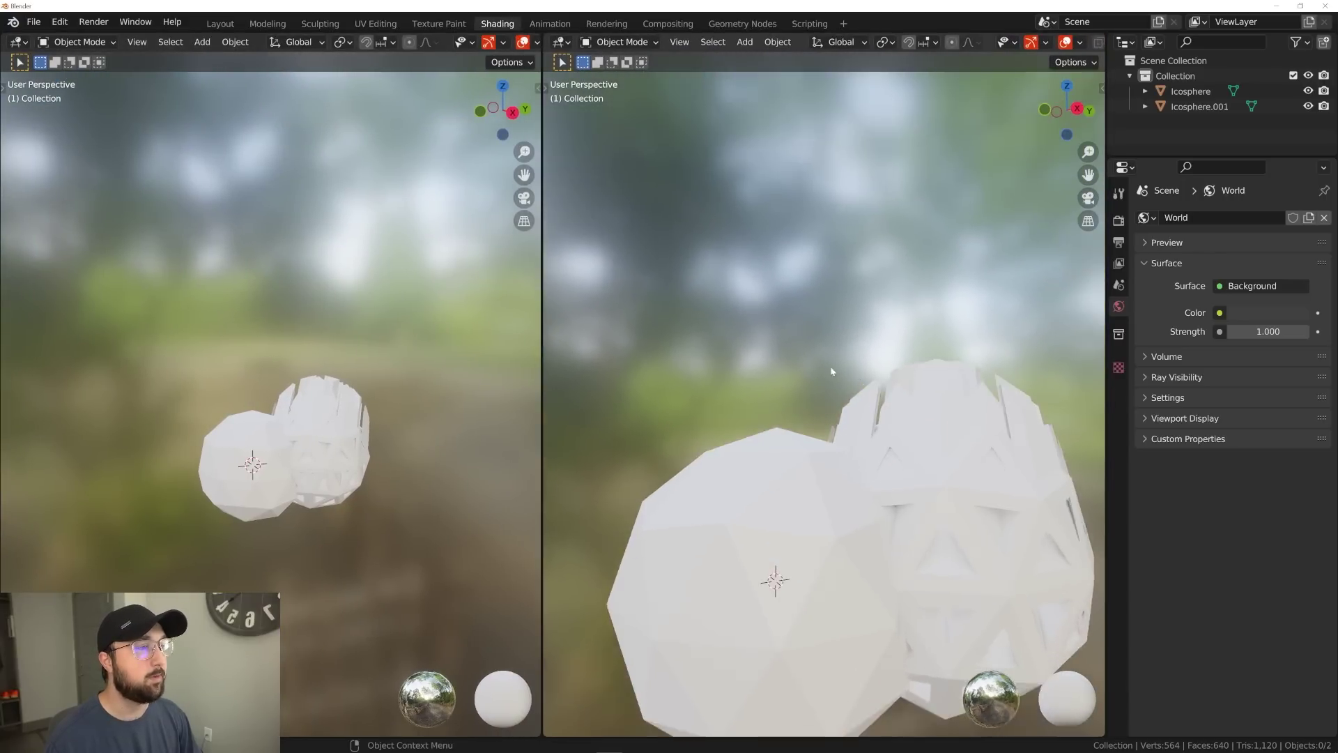
pyautogui.click(21, 42)
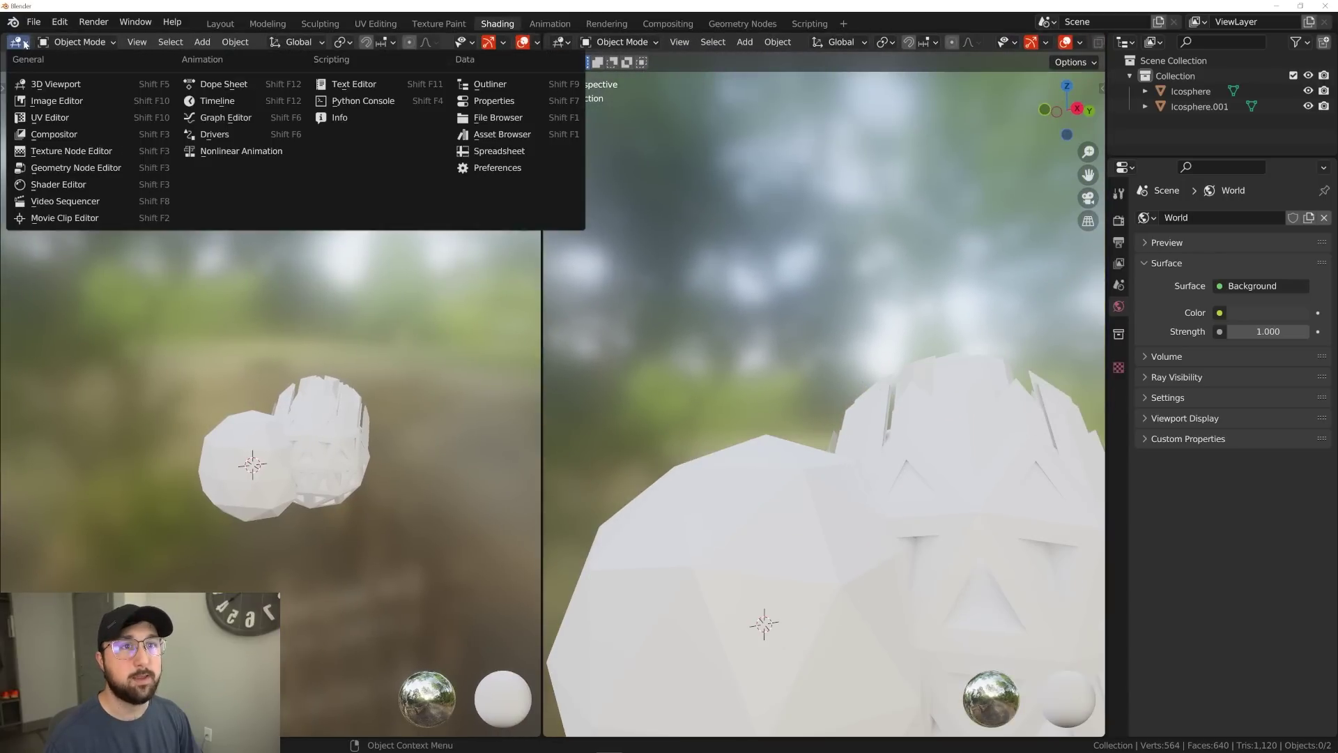
pyautogui.click(70, 185)
pyautogui.moveTo(373, 318); pyautogui.dragTo(481, 320)
# - Pan the viewport, select the front icosphere, and switch to the Animation workspace
pyautogui.scroll(-1, 880, 500)
pyautogui.scroll(-2, 865, 505)
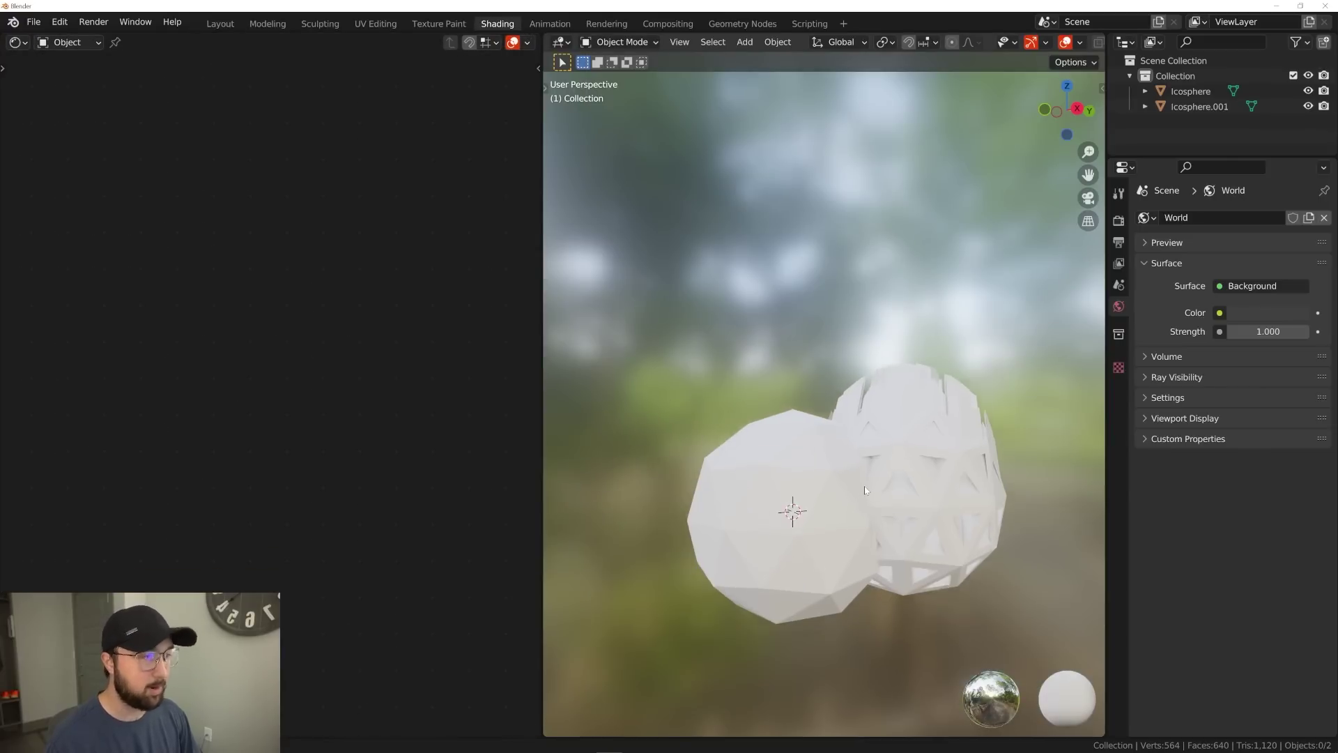
pyautogui.keyDown('shift'); pyautogui.moveTo(847, 488); pyautogui.dragTo(819, 447, button='middle'); pyautogui.keyUp('shift')
pyautogui.click(819, 446)
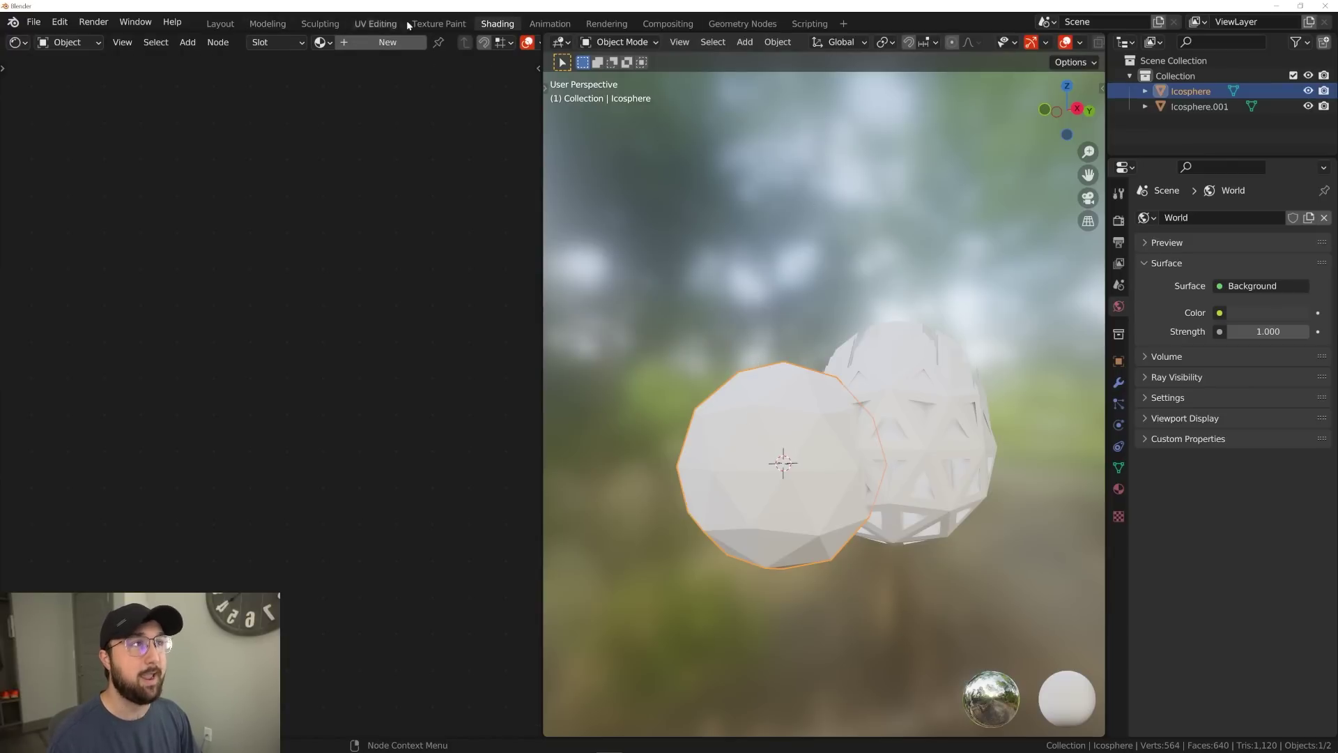
pyautogui.click(550, 24)
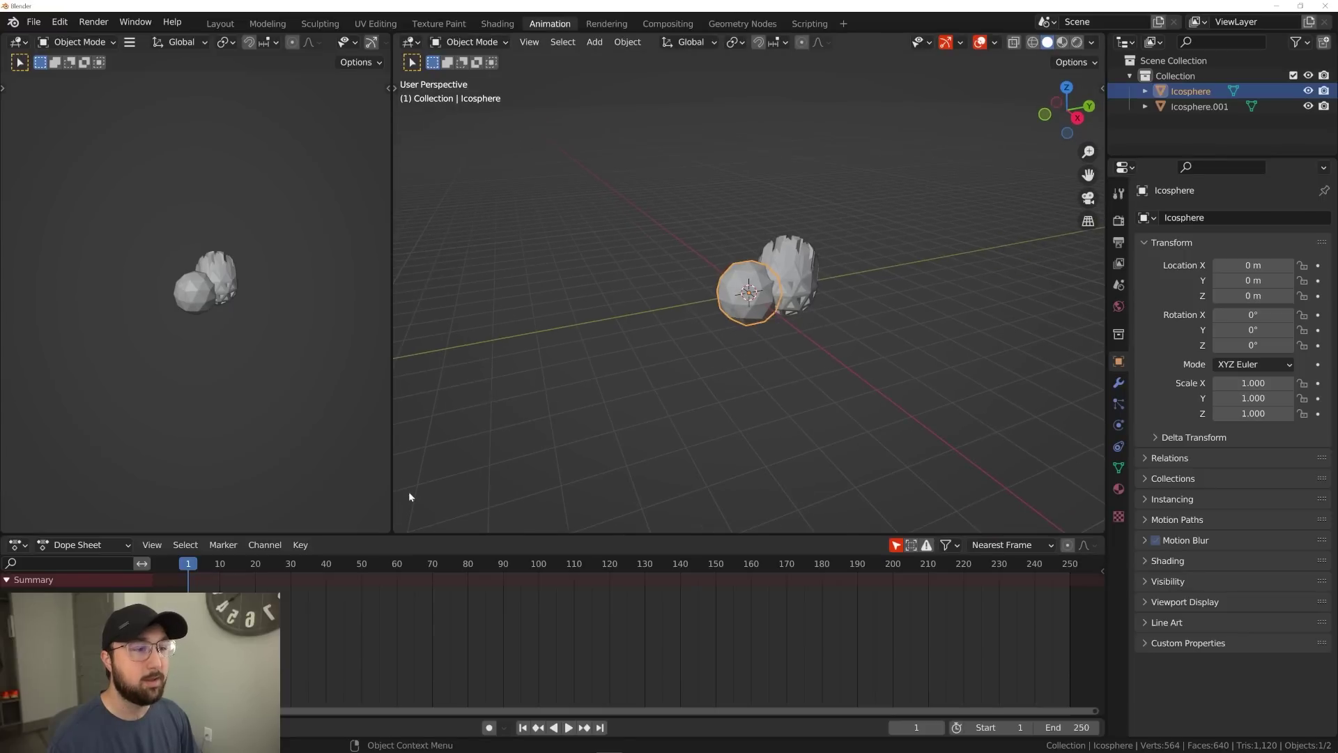
# - Shrink the Dope Sheet, widen the left view into a Graph Editor, then go back to Layout
pyautogui.moveTo(477, 534); pyautogui.dragTo(474, 641)
pyautogui.moveTo(393, 484); pyautogui.dragTo(654, 502)
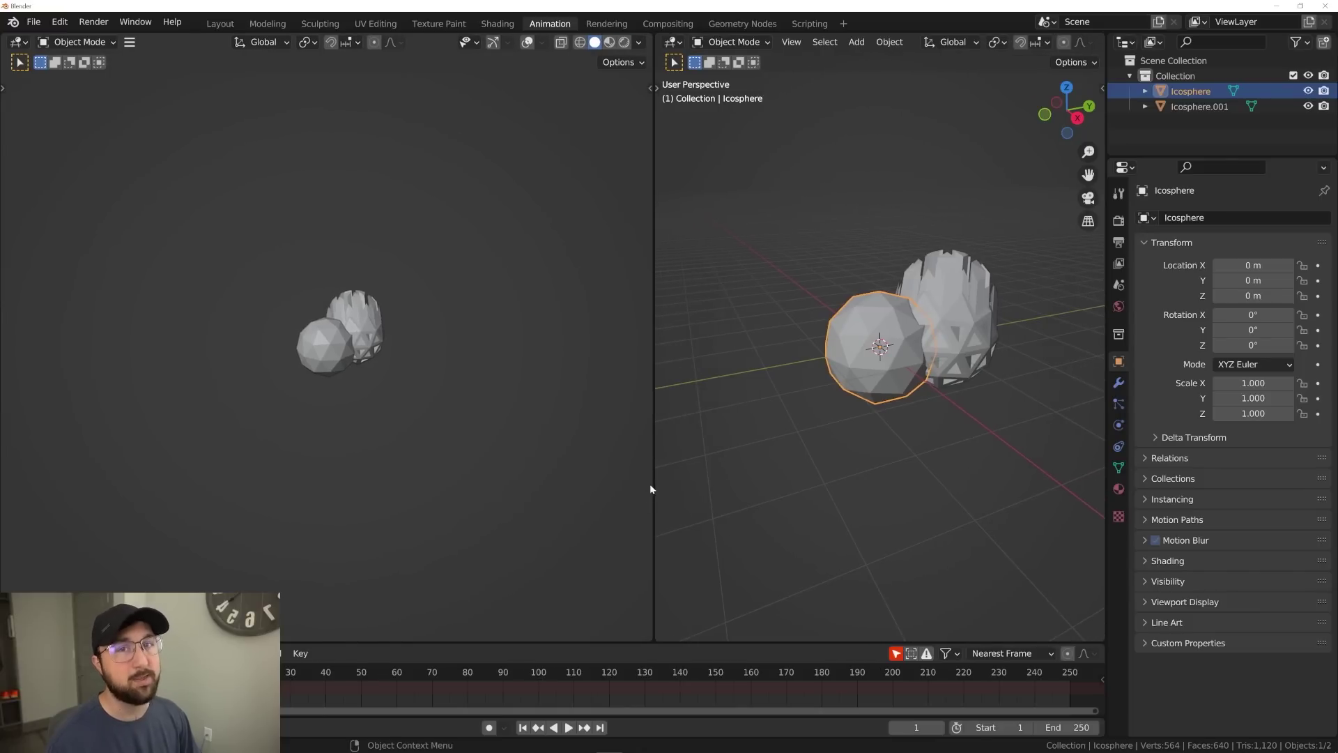
pyautogui.click(17, 42)
pyautogui.click(243, 118)
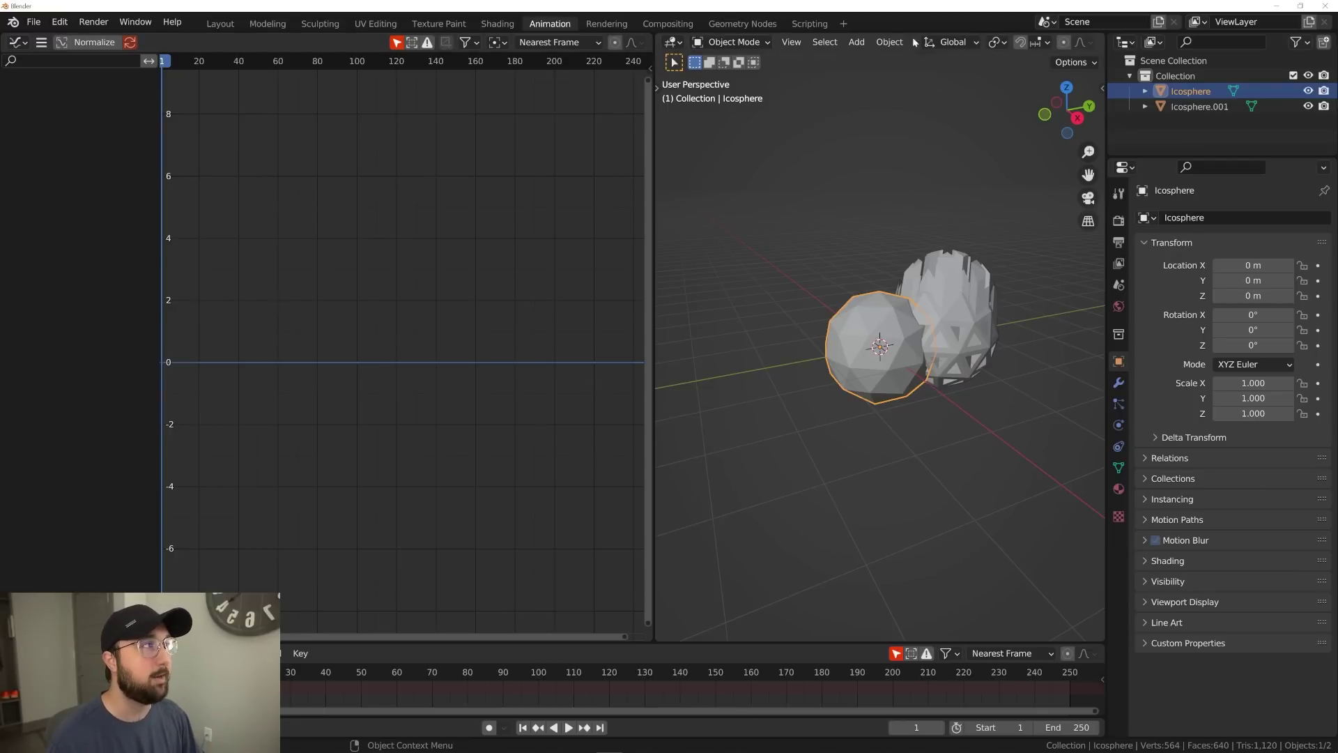
pyautogui.click(221, 23)
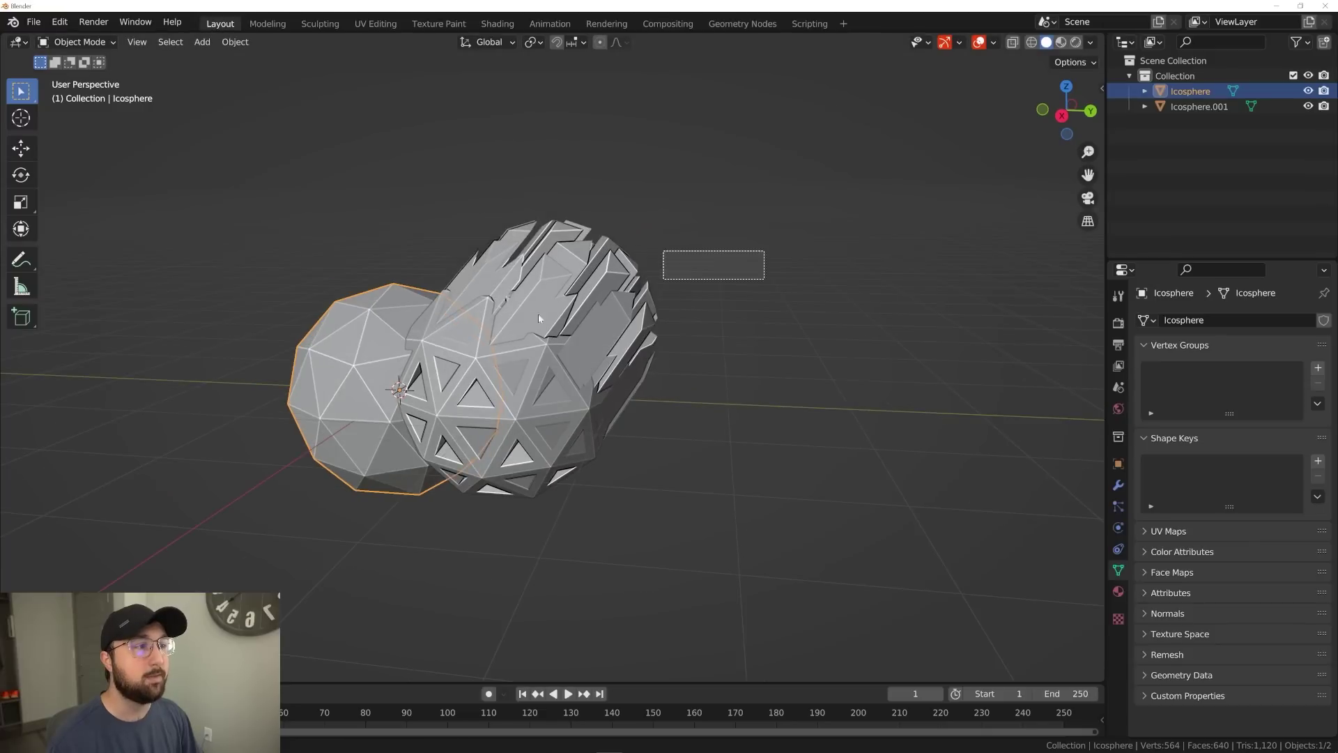
# - Delete both icospheres and reset the view to a front-based perspective angle
pyautogui.press('a')
pyautogui.press('Delete')
pyautogui.press('`')
pyautogui.click(446, 350)
pyautogui.moveTo(563, 348); pyautogui.dragTo(621, 374, button='middle')
pyautogui.press('`')
pyautogui.click(536, 315)
pyautogui.moveTo(584, 311); pyautogui.dragTo(600, 335, button='middle')
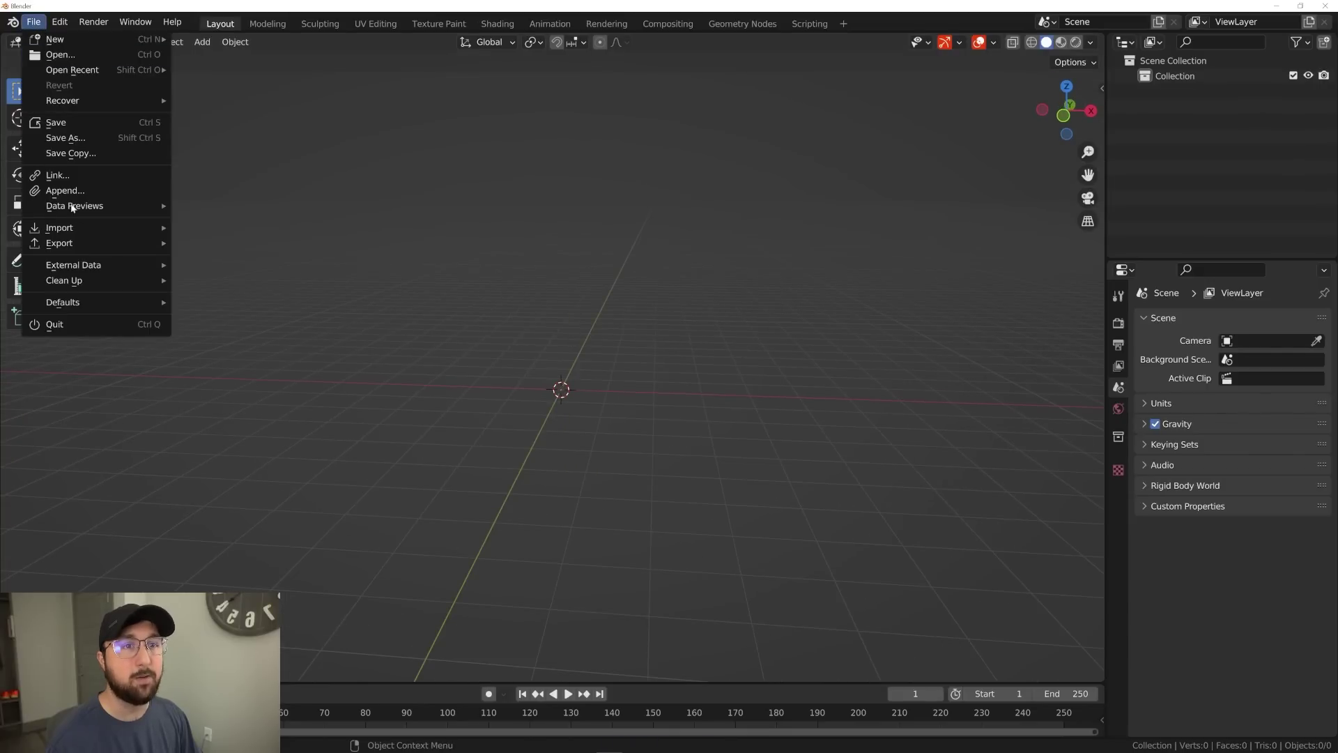
# - Save the empty scene as the startup file and confirm
pyautogui.moveTo(166, 307)
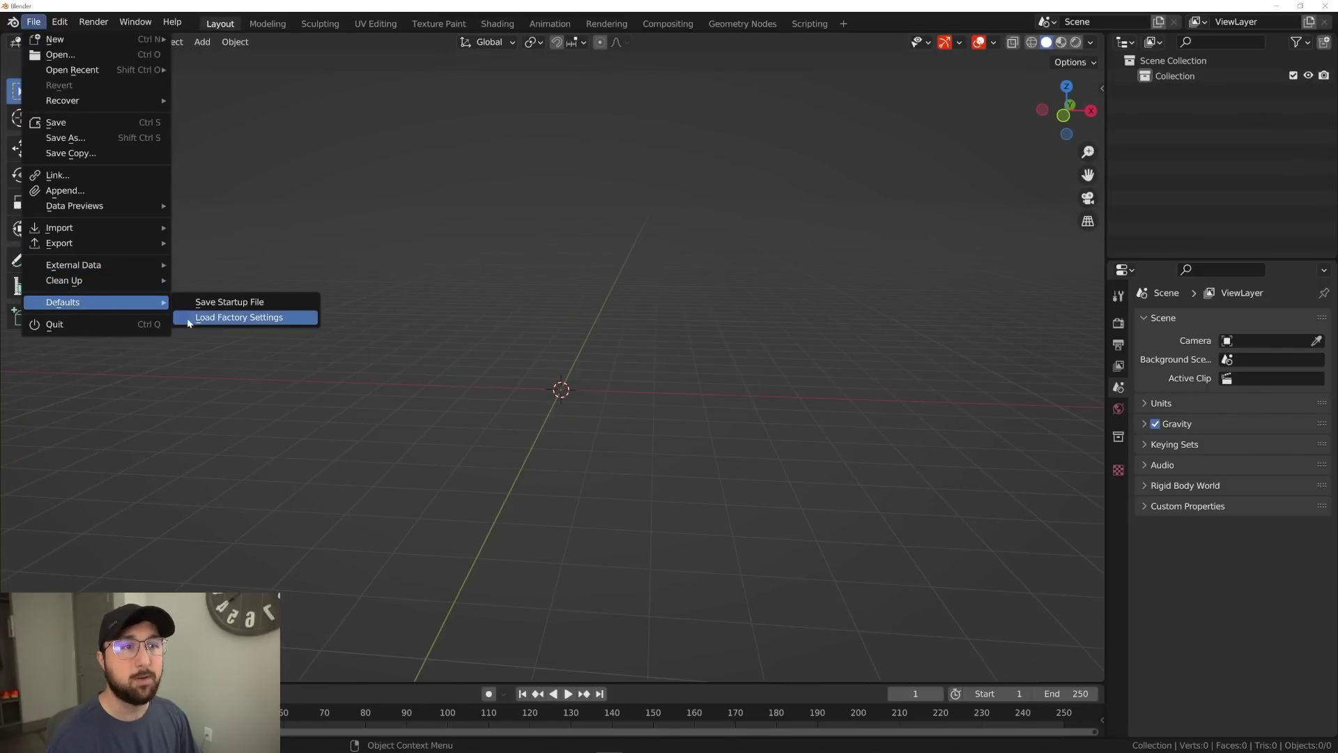
pyautogui.click(221, 302)
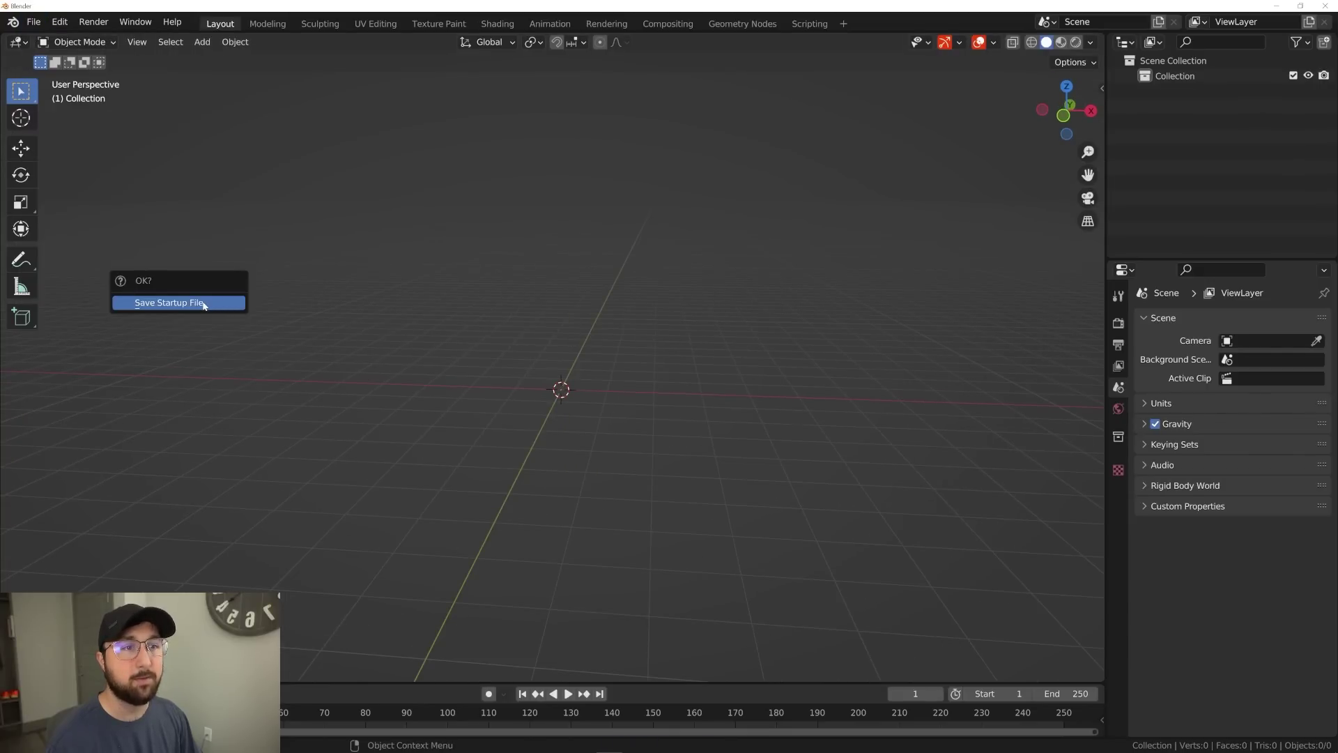
pyautogui.click(204, 305)
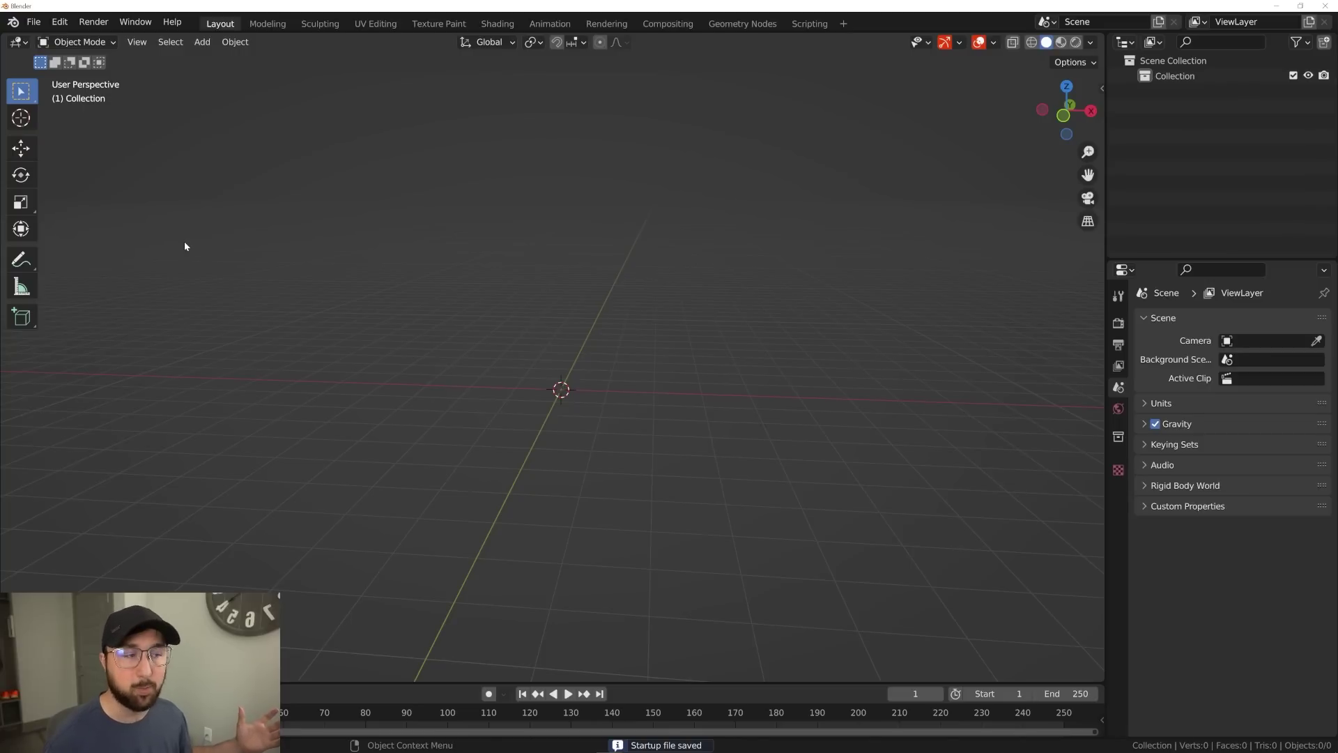